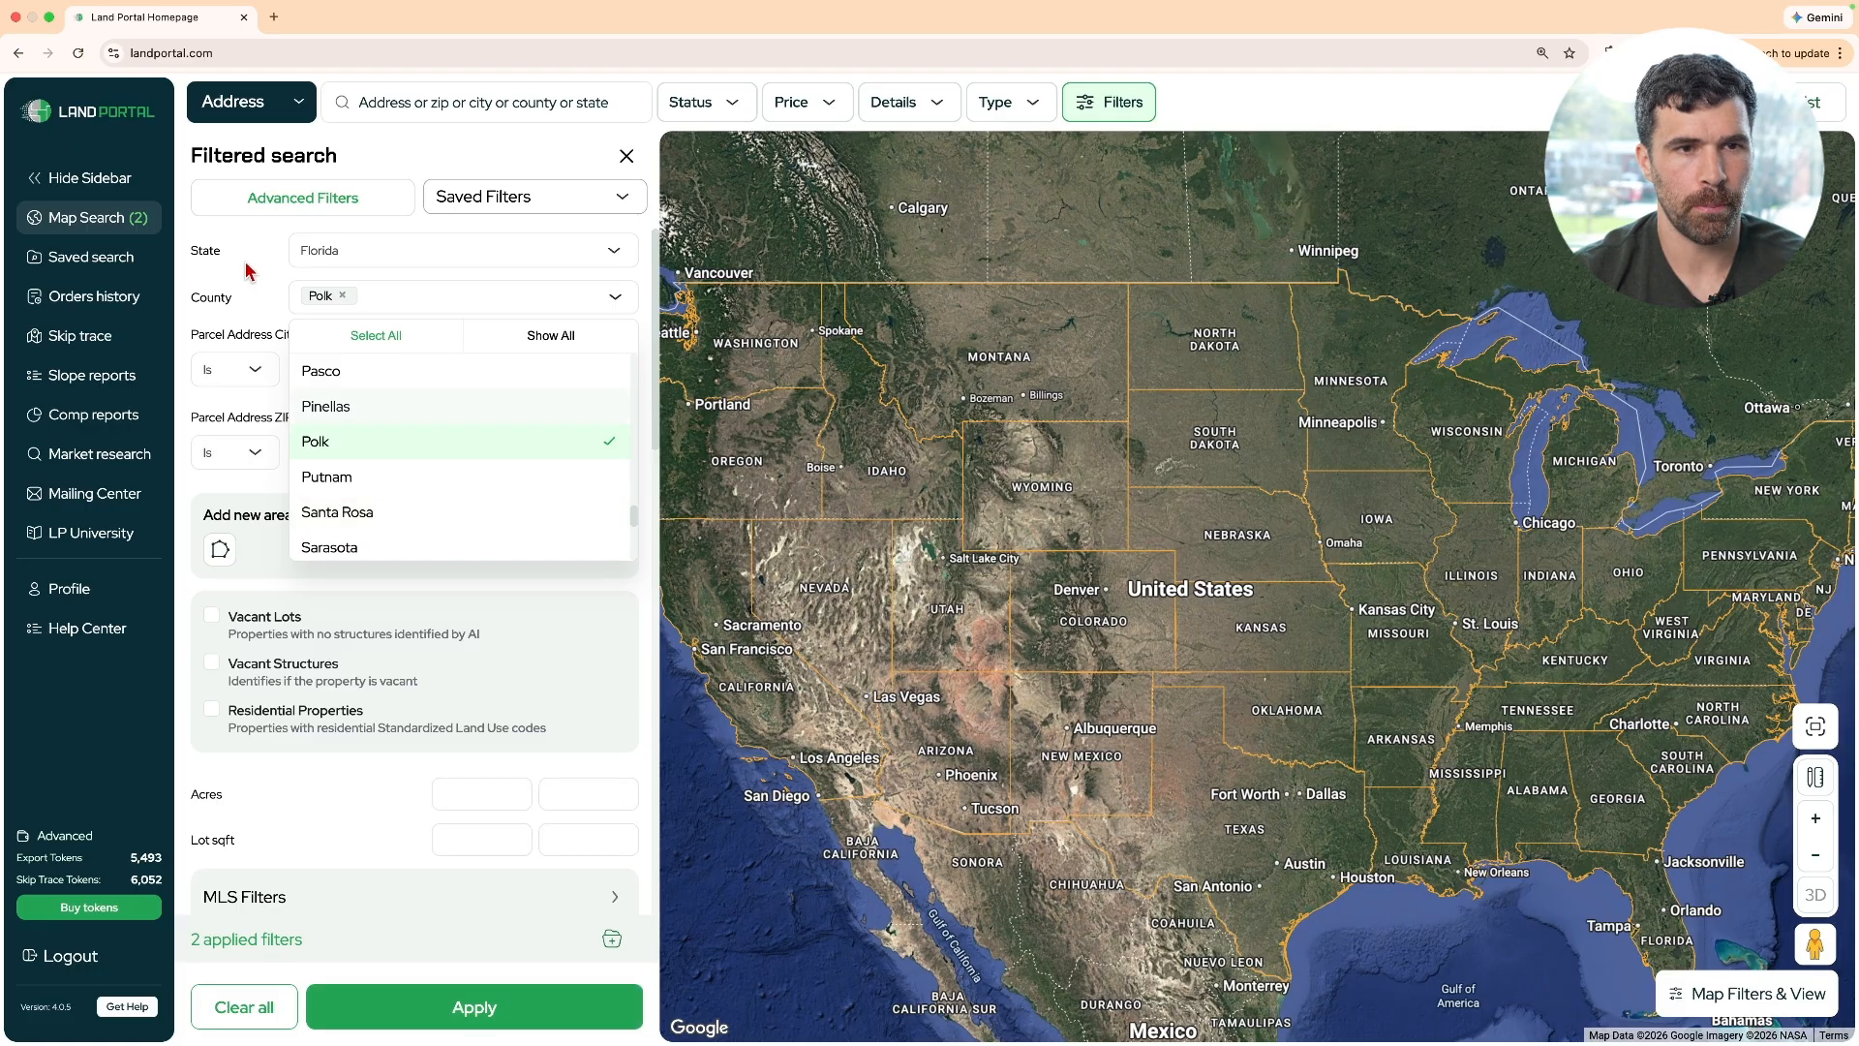
Filter the Polk County, Florida search to vacant lots between .1 and .15 acres
click(244, 283)
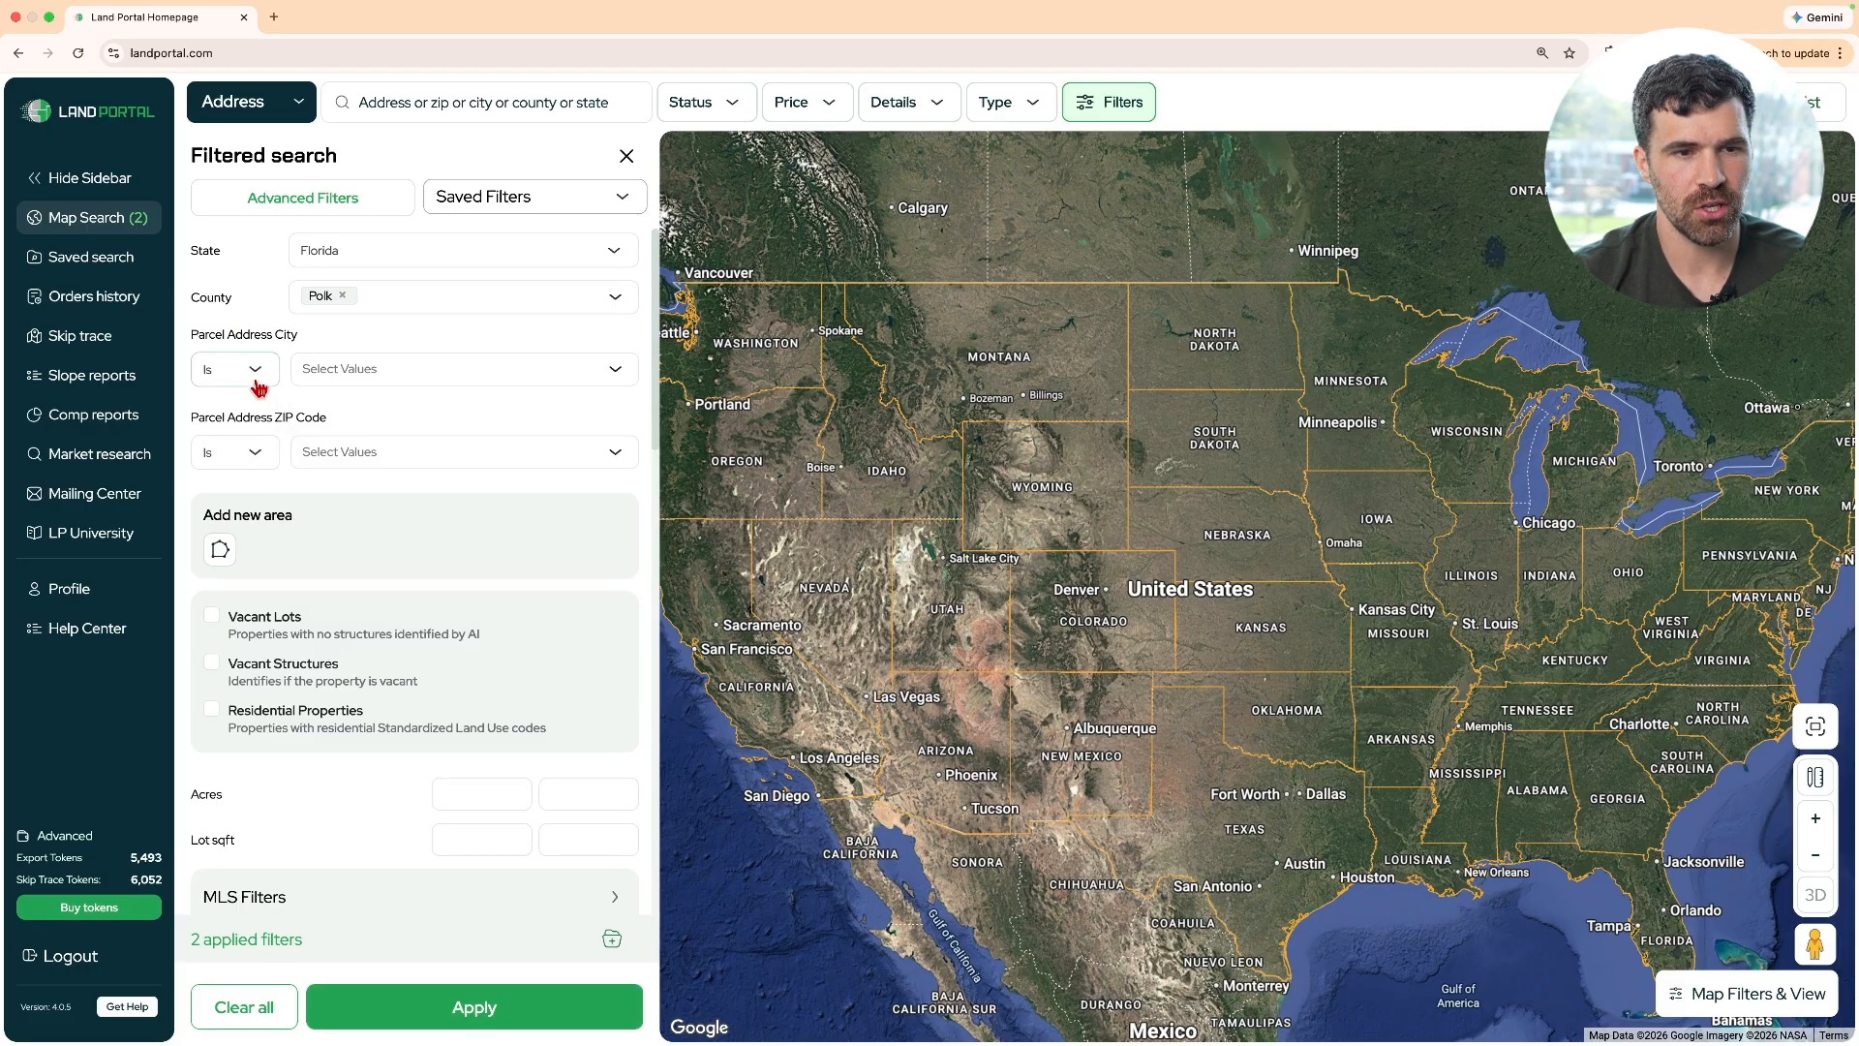
click(211, 616)
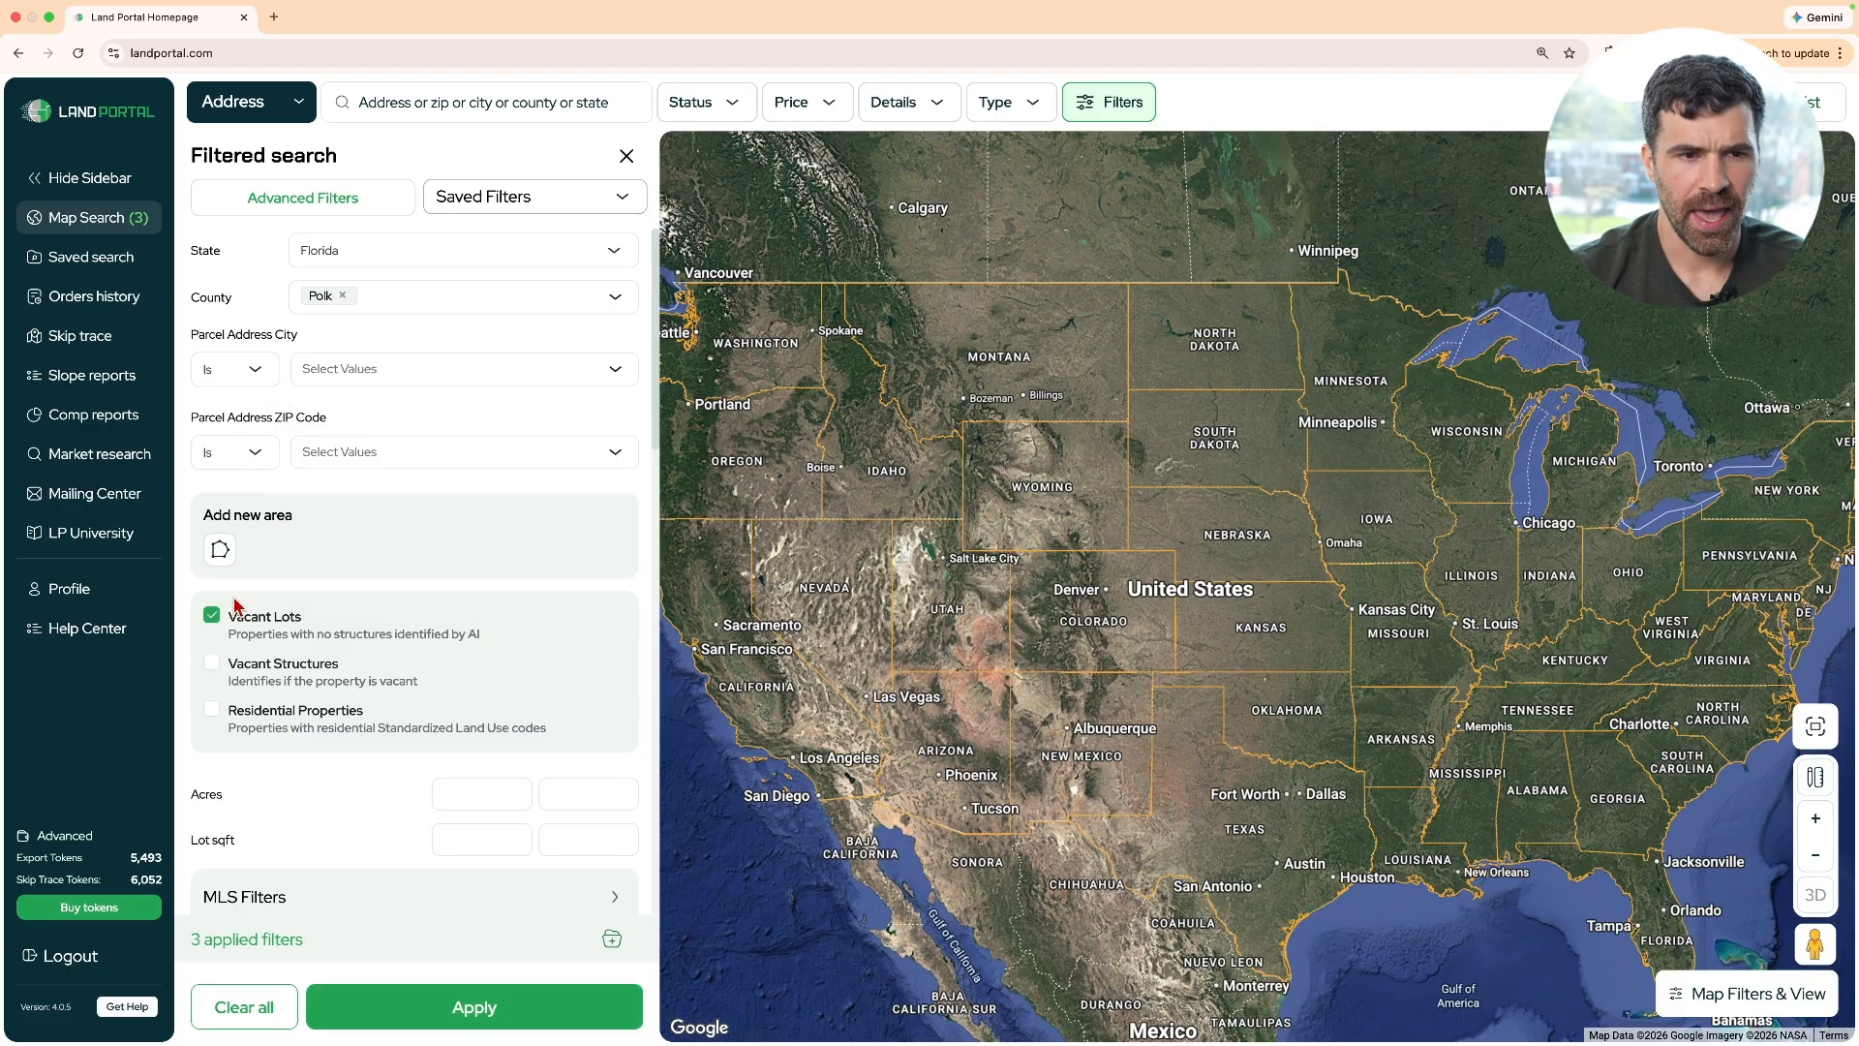
scroll(319, 721, down, 2)
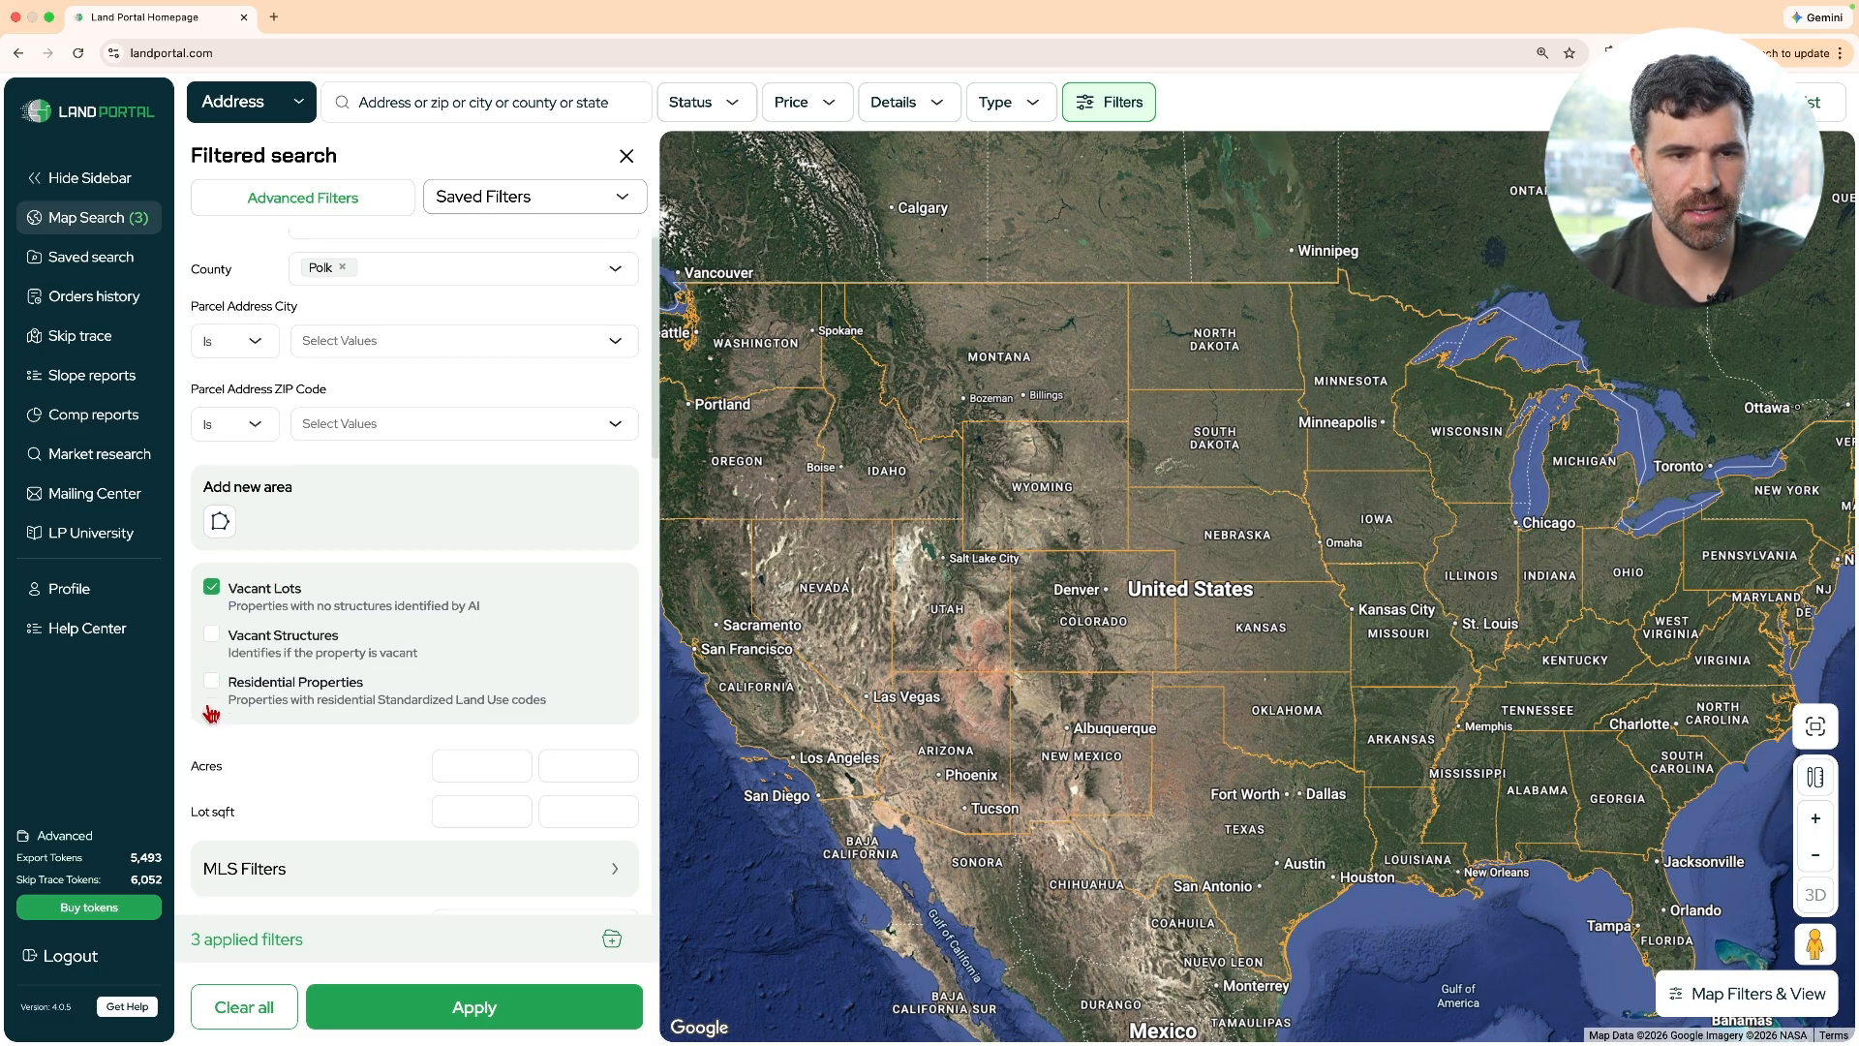
click(471, 703)
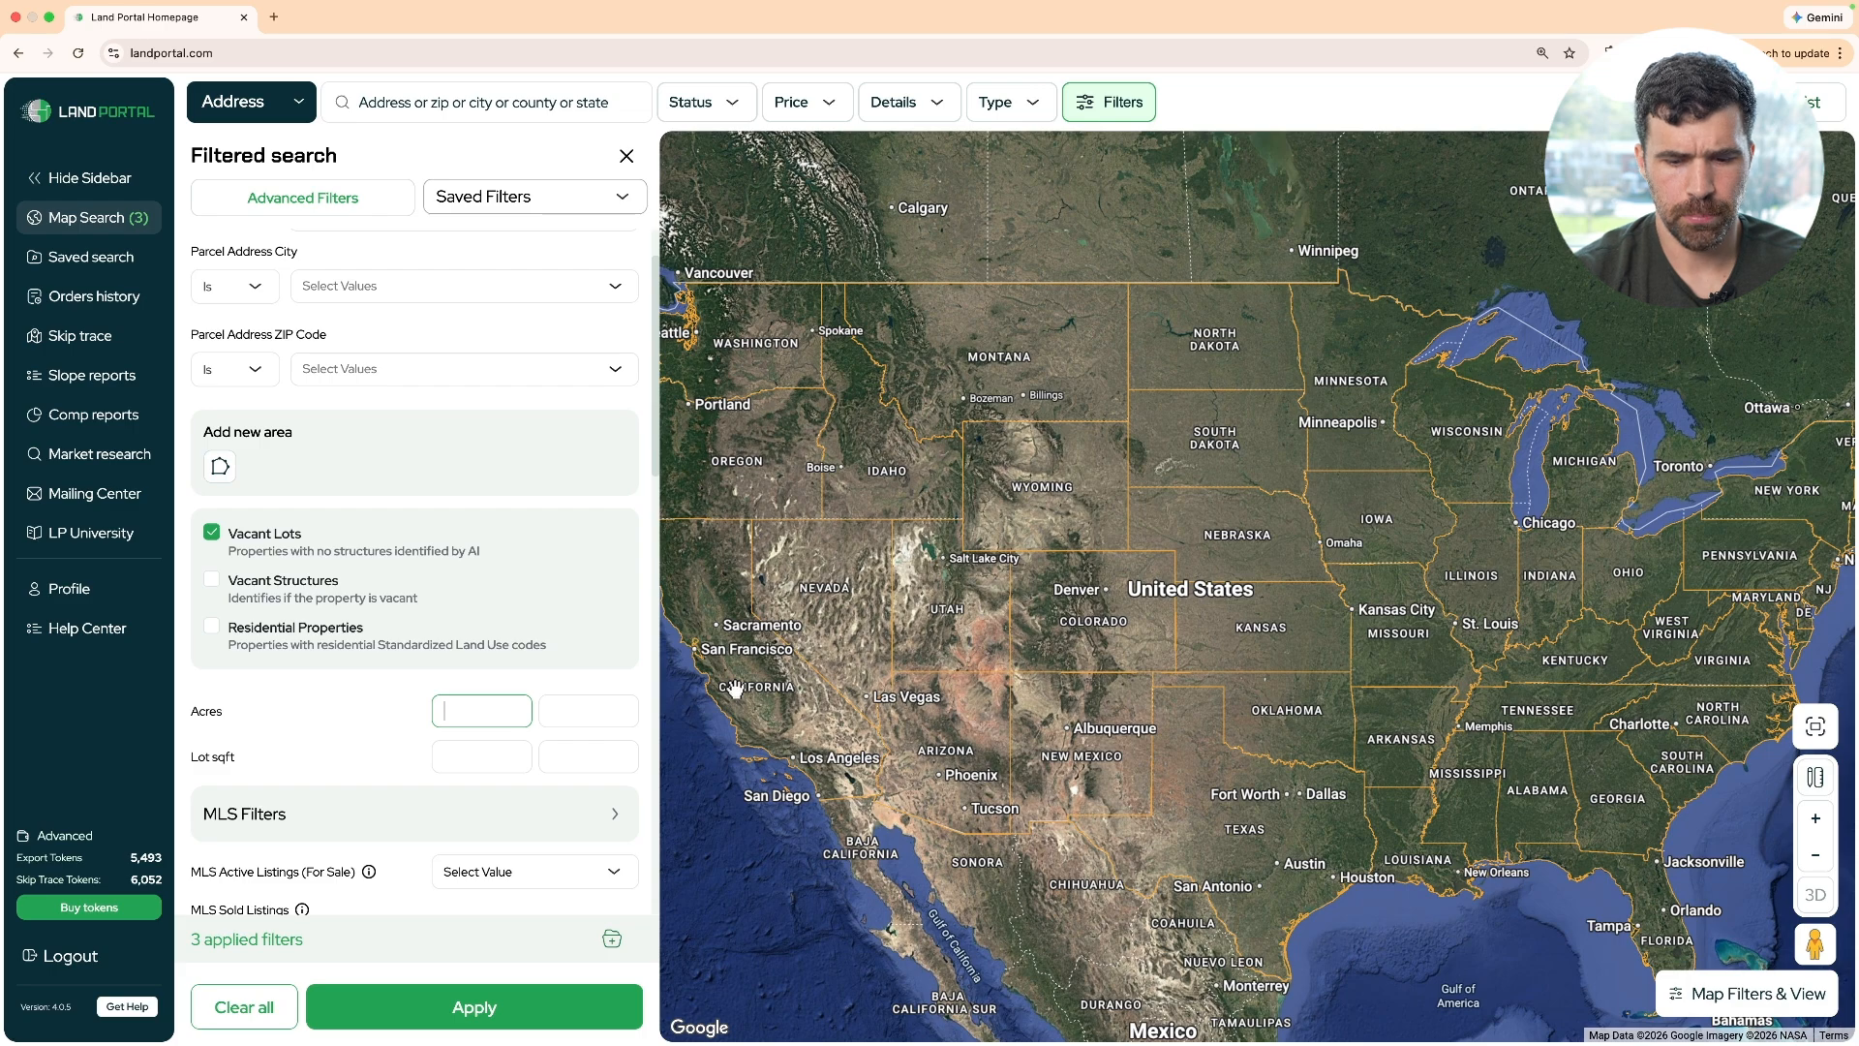
text(.1)
key(Tab)
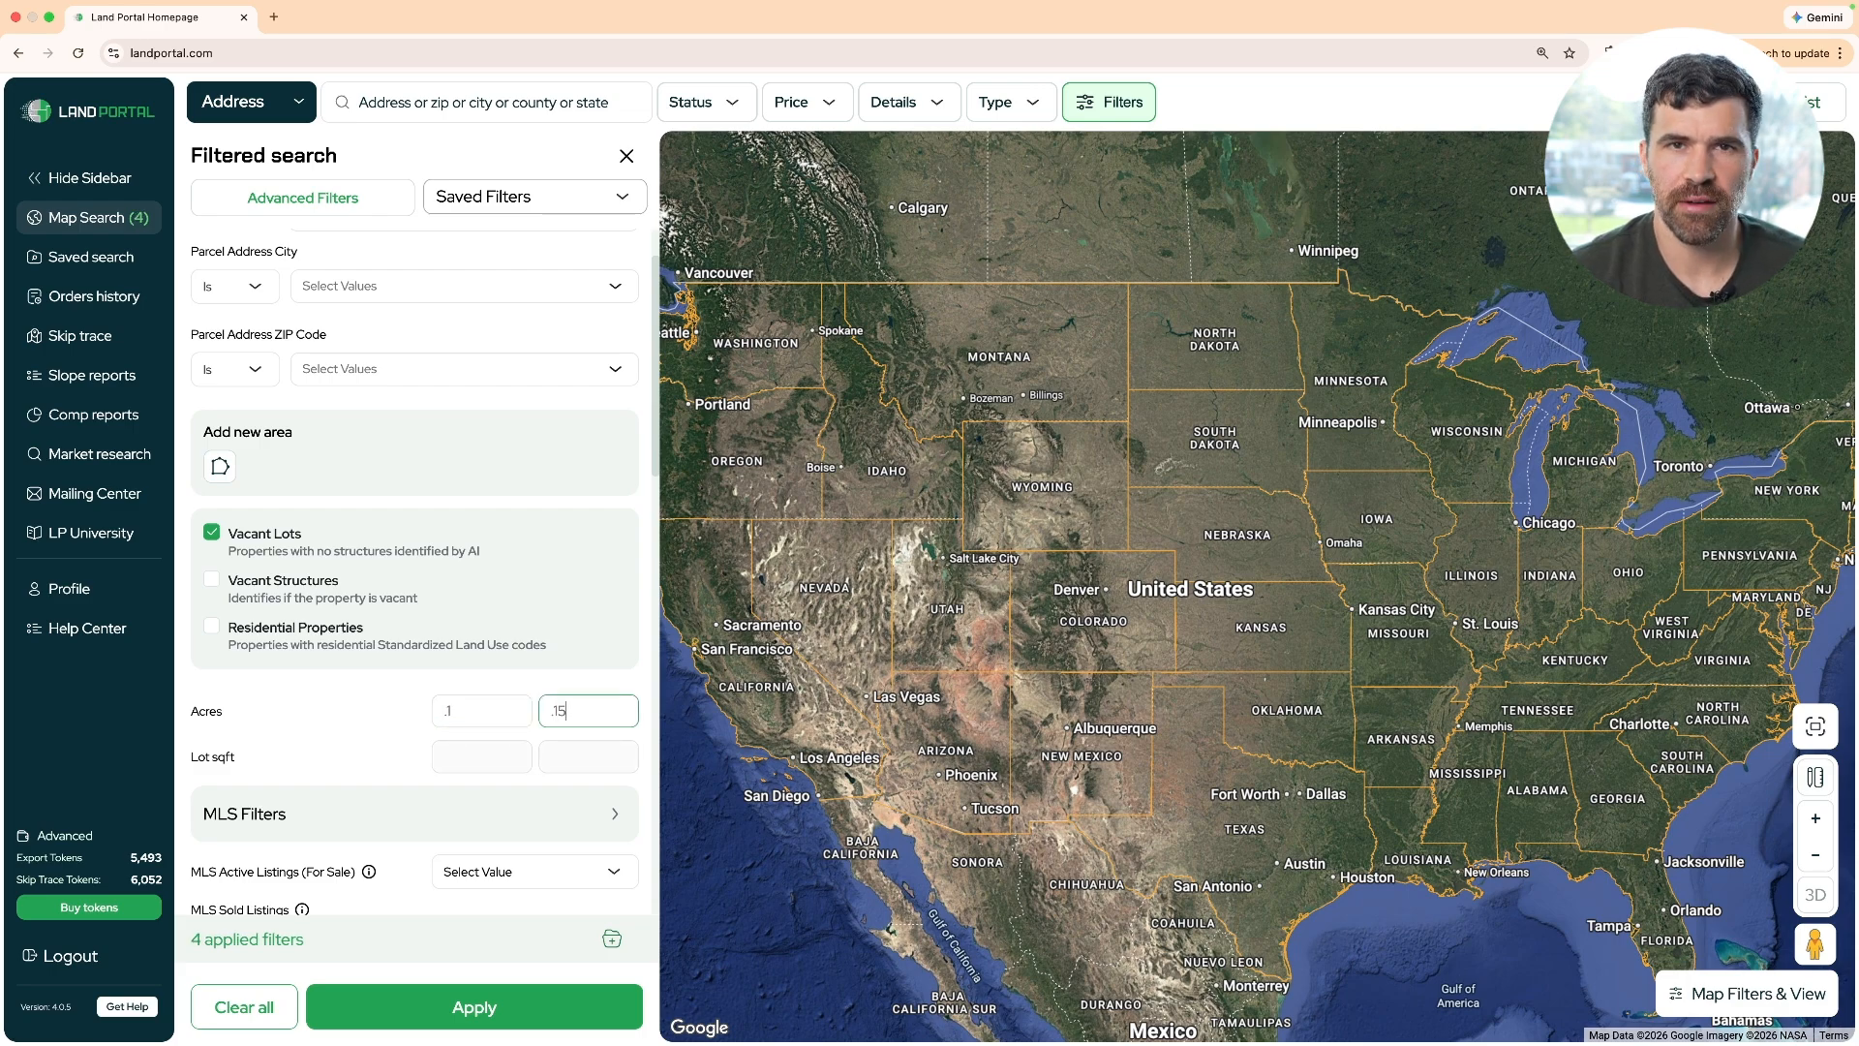
Exclude both active and sold MLS listings from the property search
scroll(406, 649, down, 3)
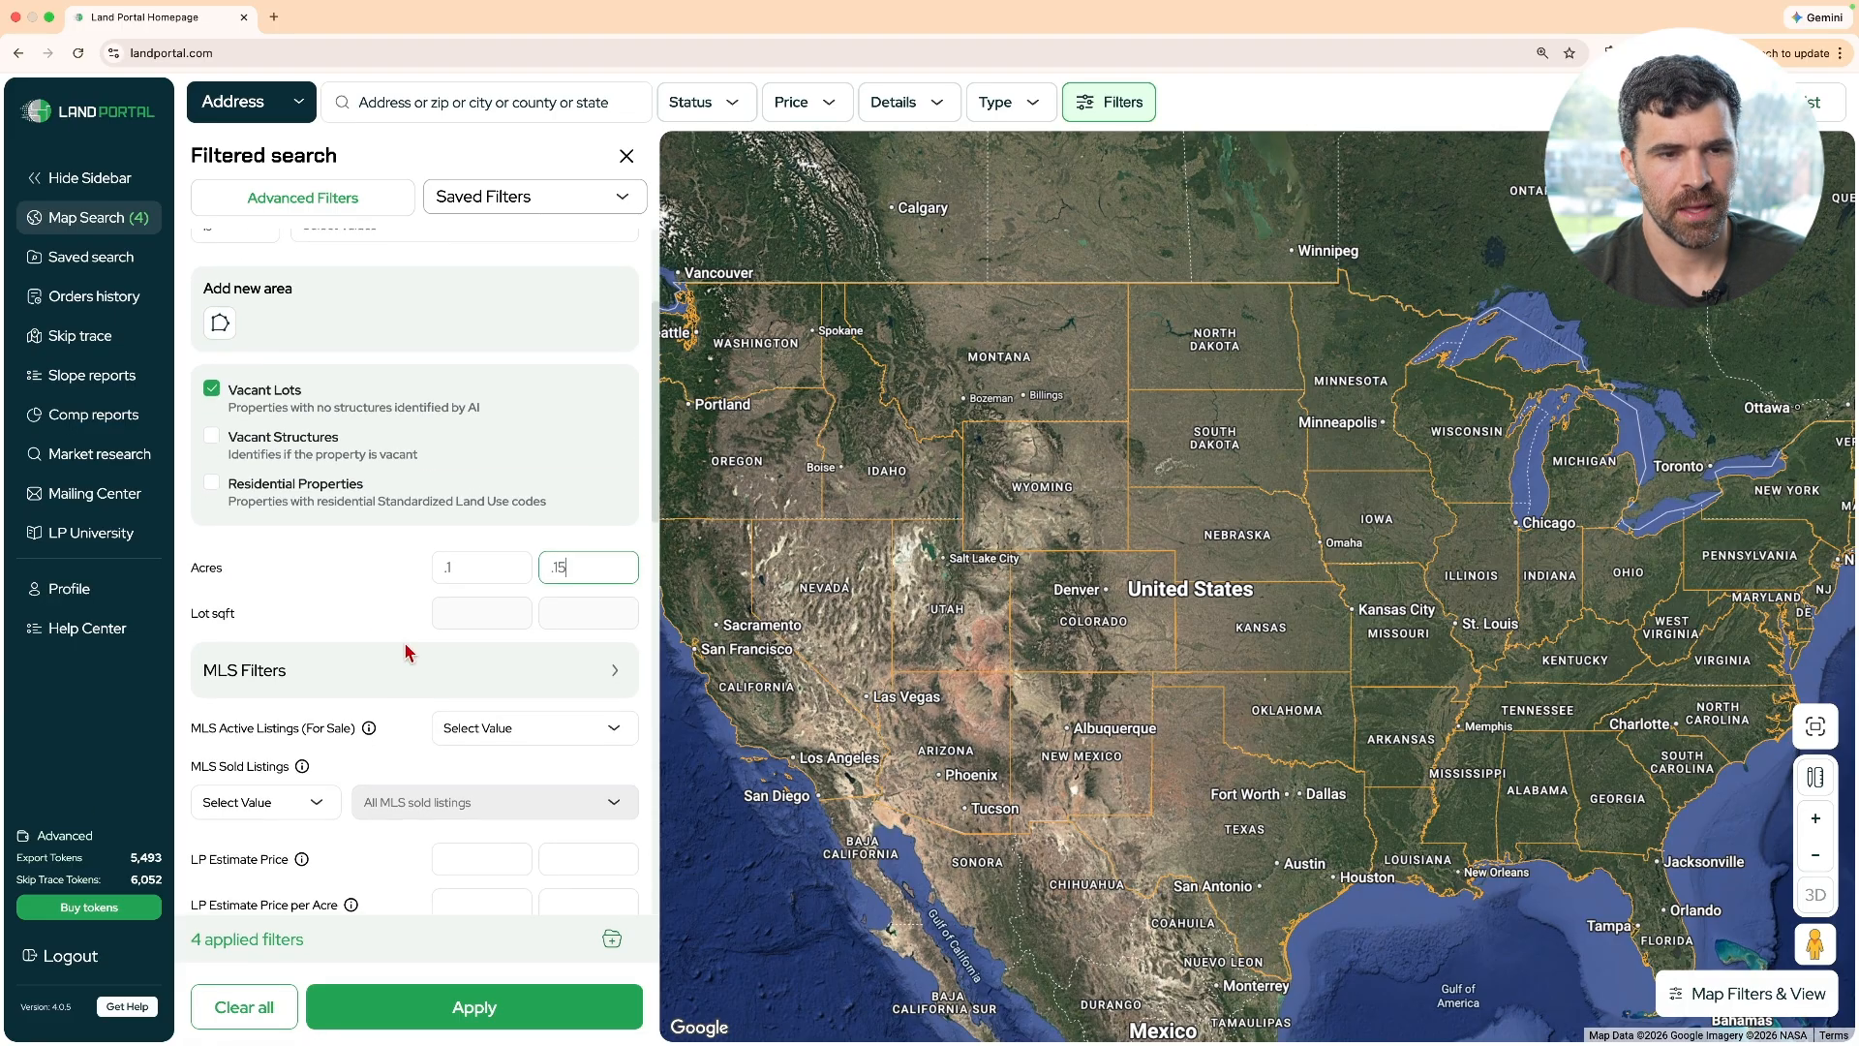
scroll(397, 659, down, 1)
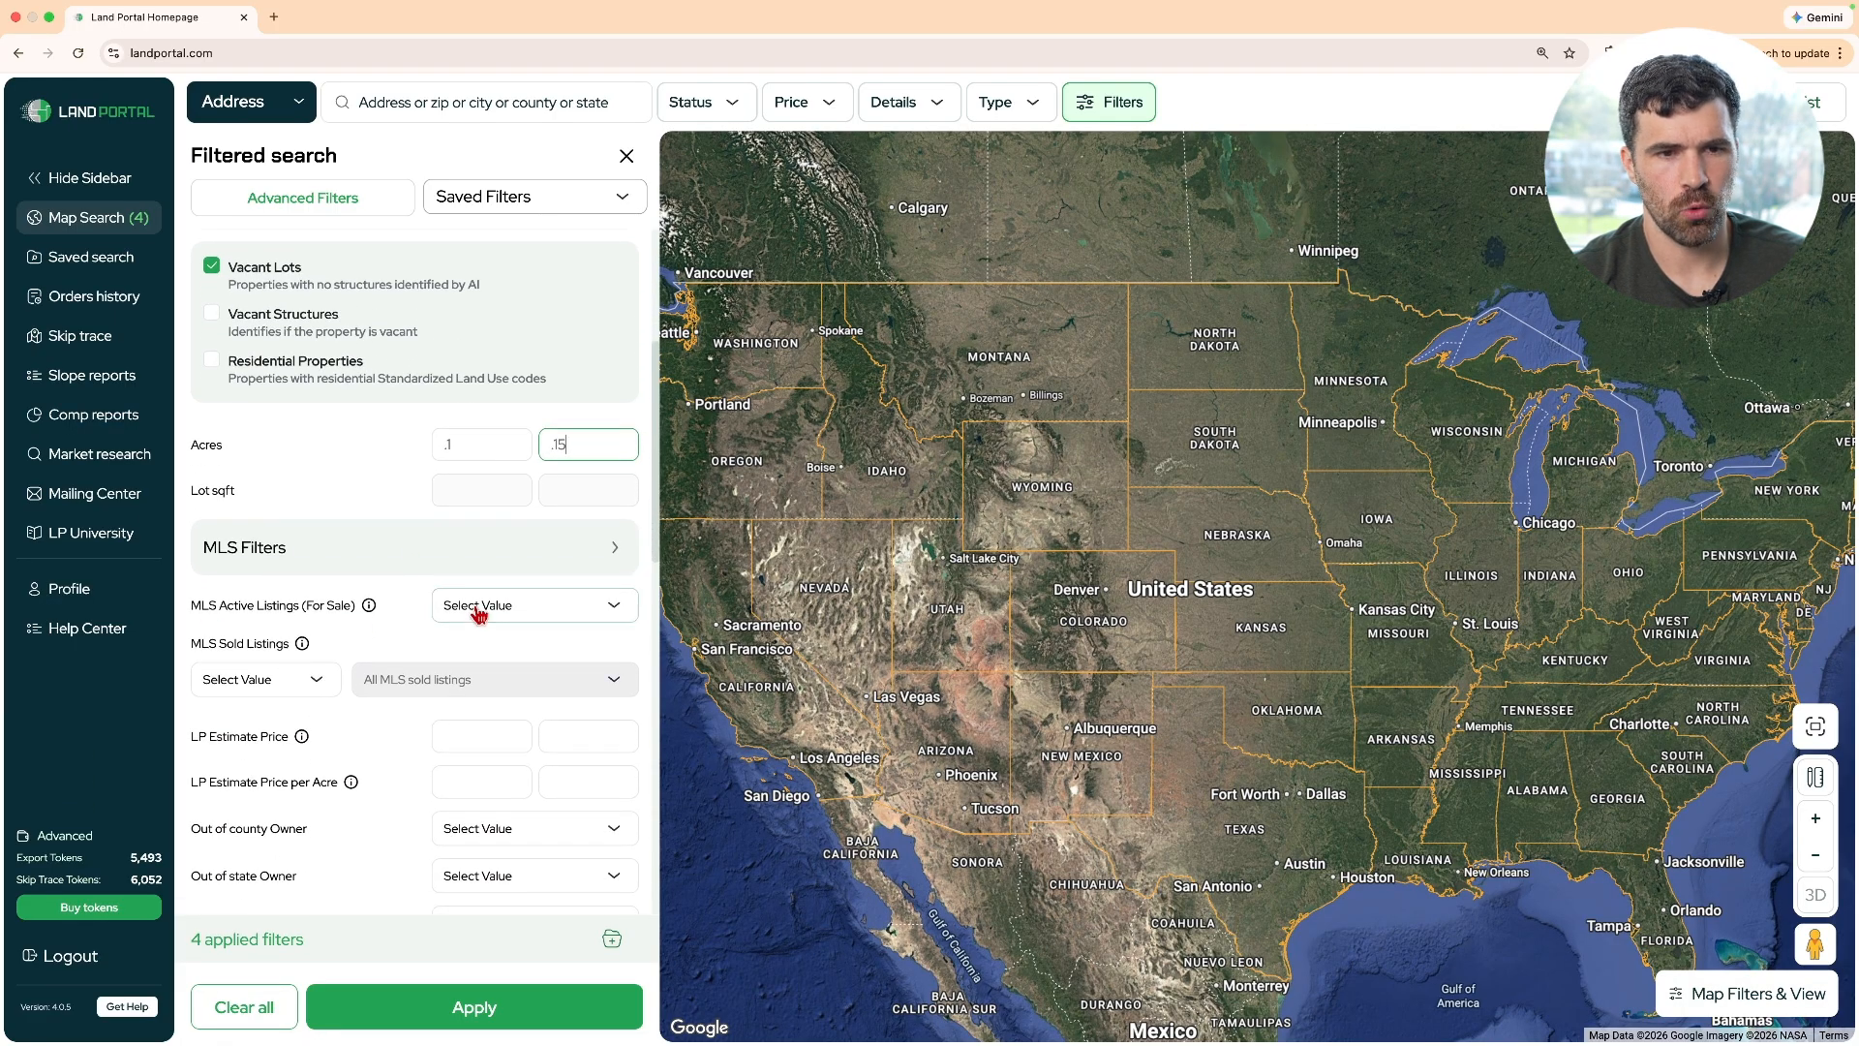
click(478, 609)
click(504, 721)
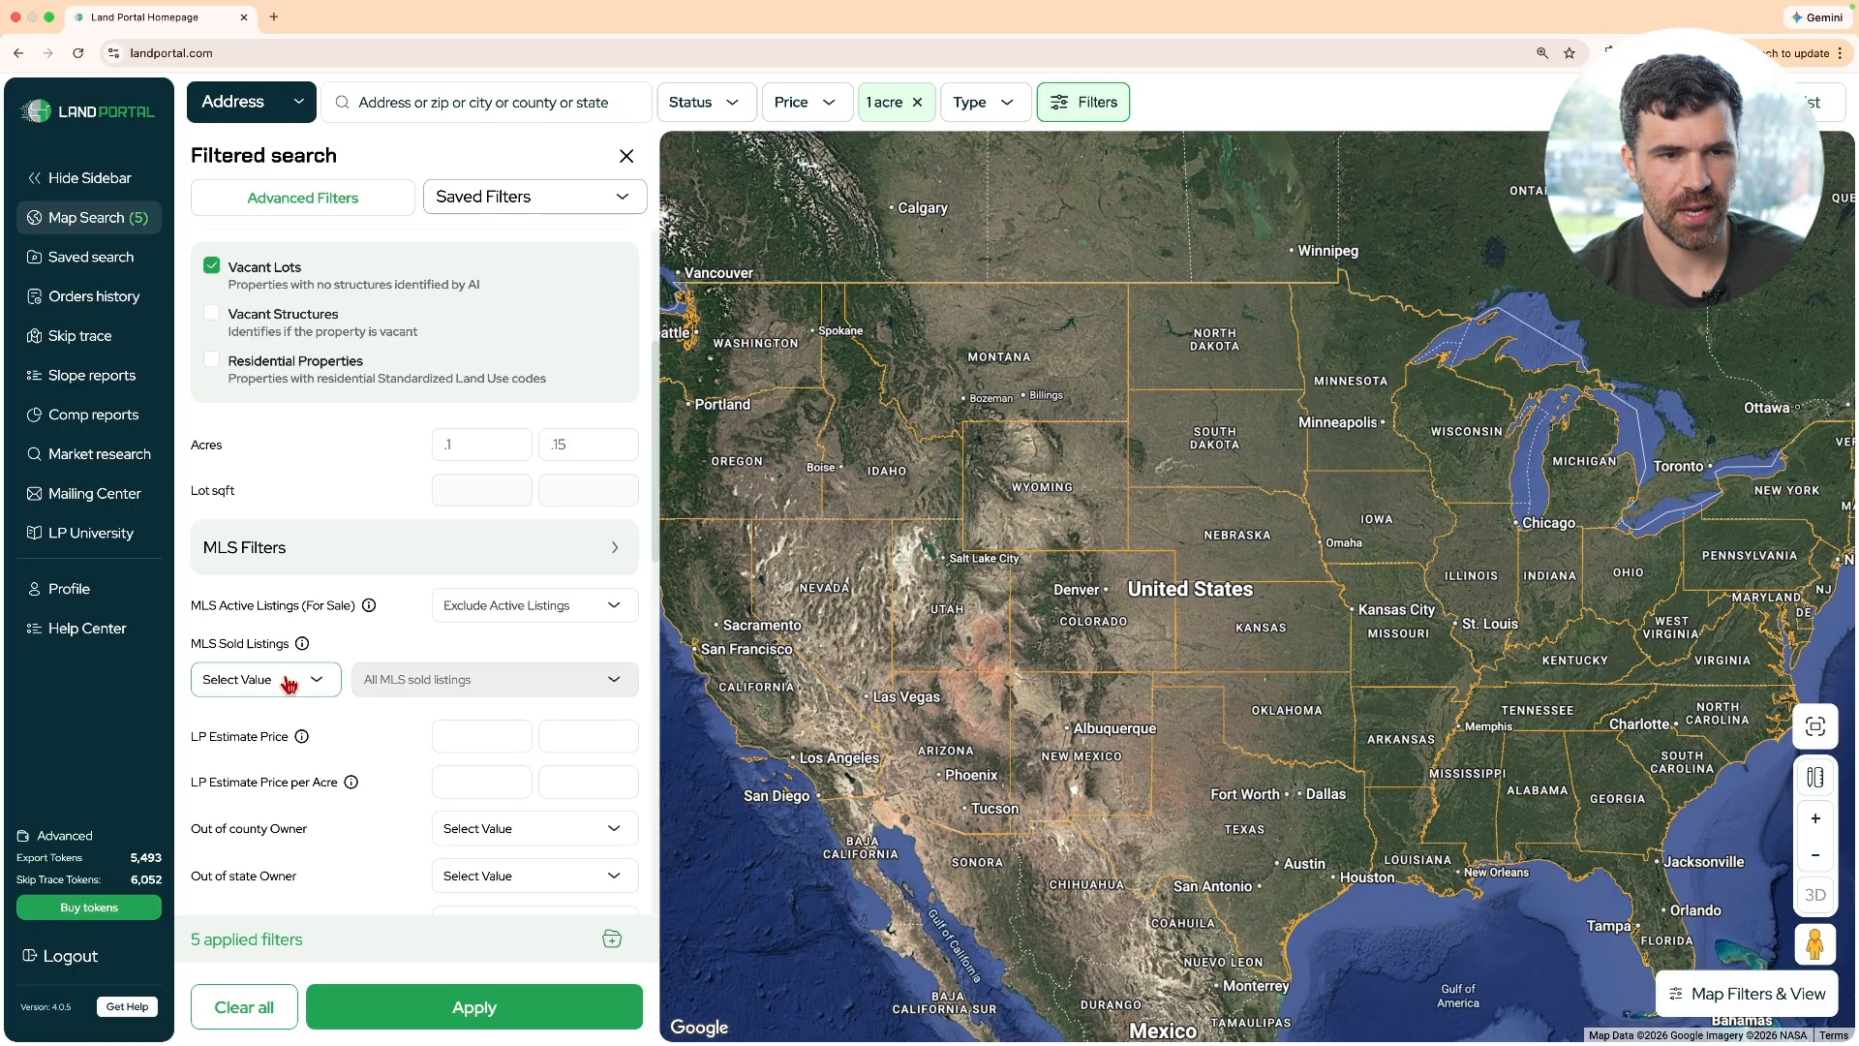
click(247, 679)
click(253, 822)
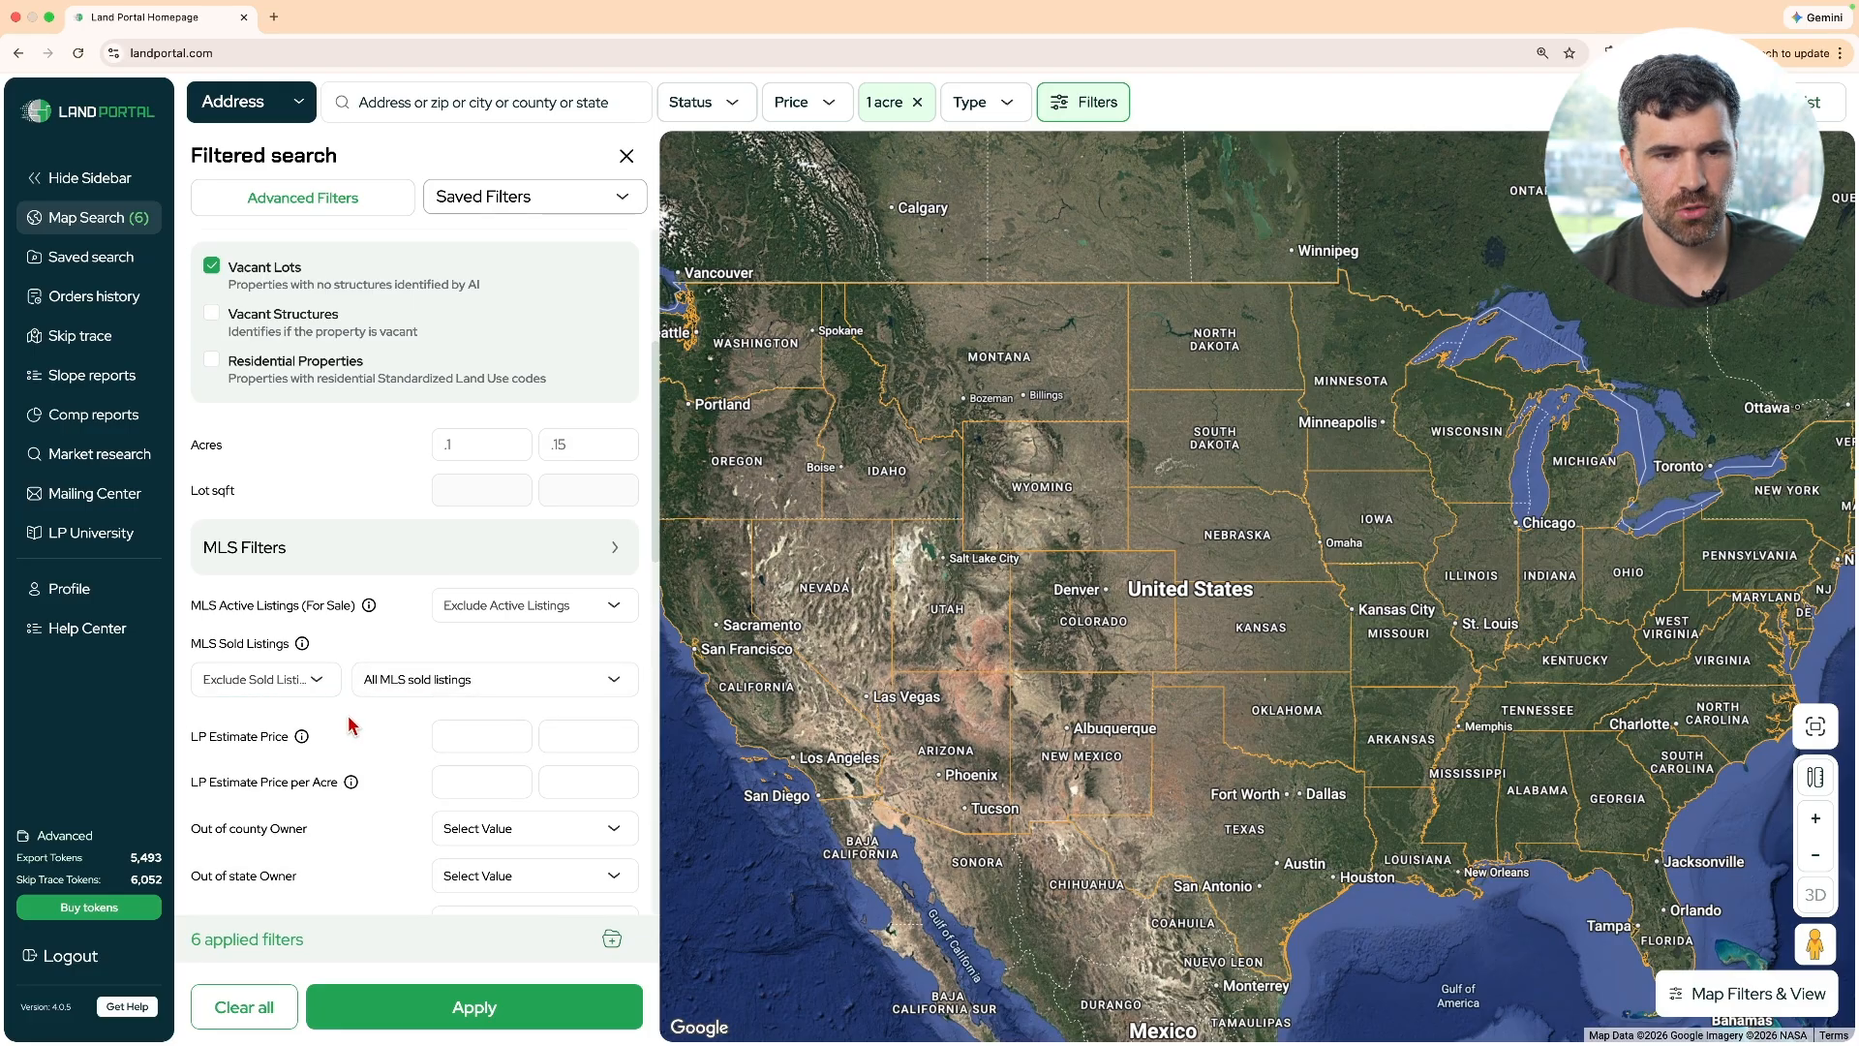
Look through the remaining search filters, from estimate price and land use to land locked status and corporate ownership
scroll(354, 728, down, 1)
scroll(382, 712, down, 3)
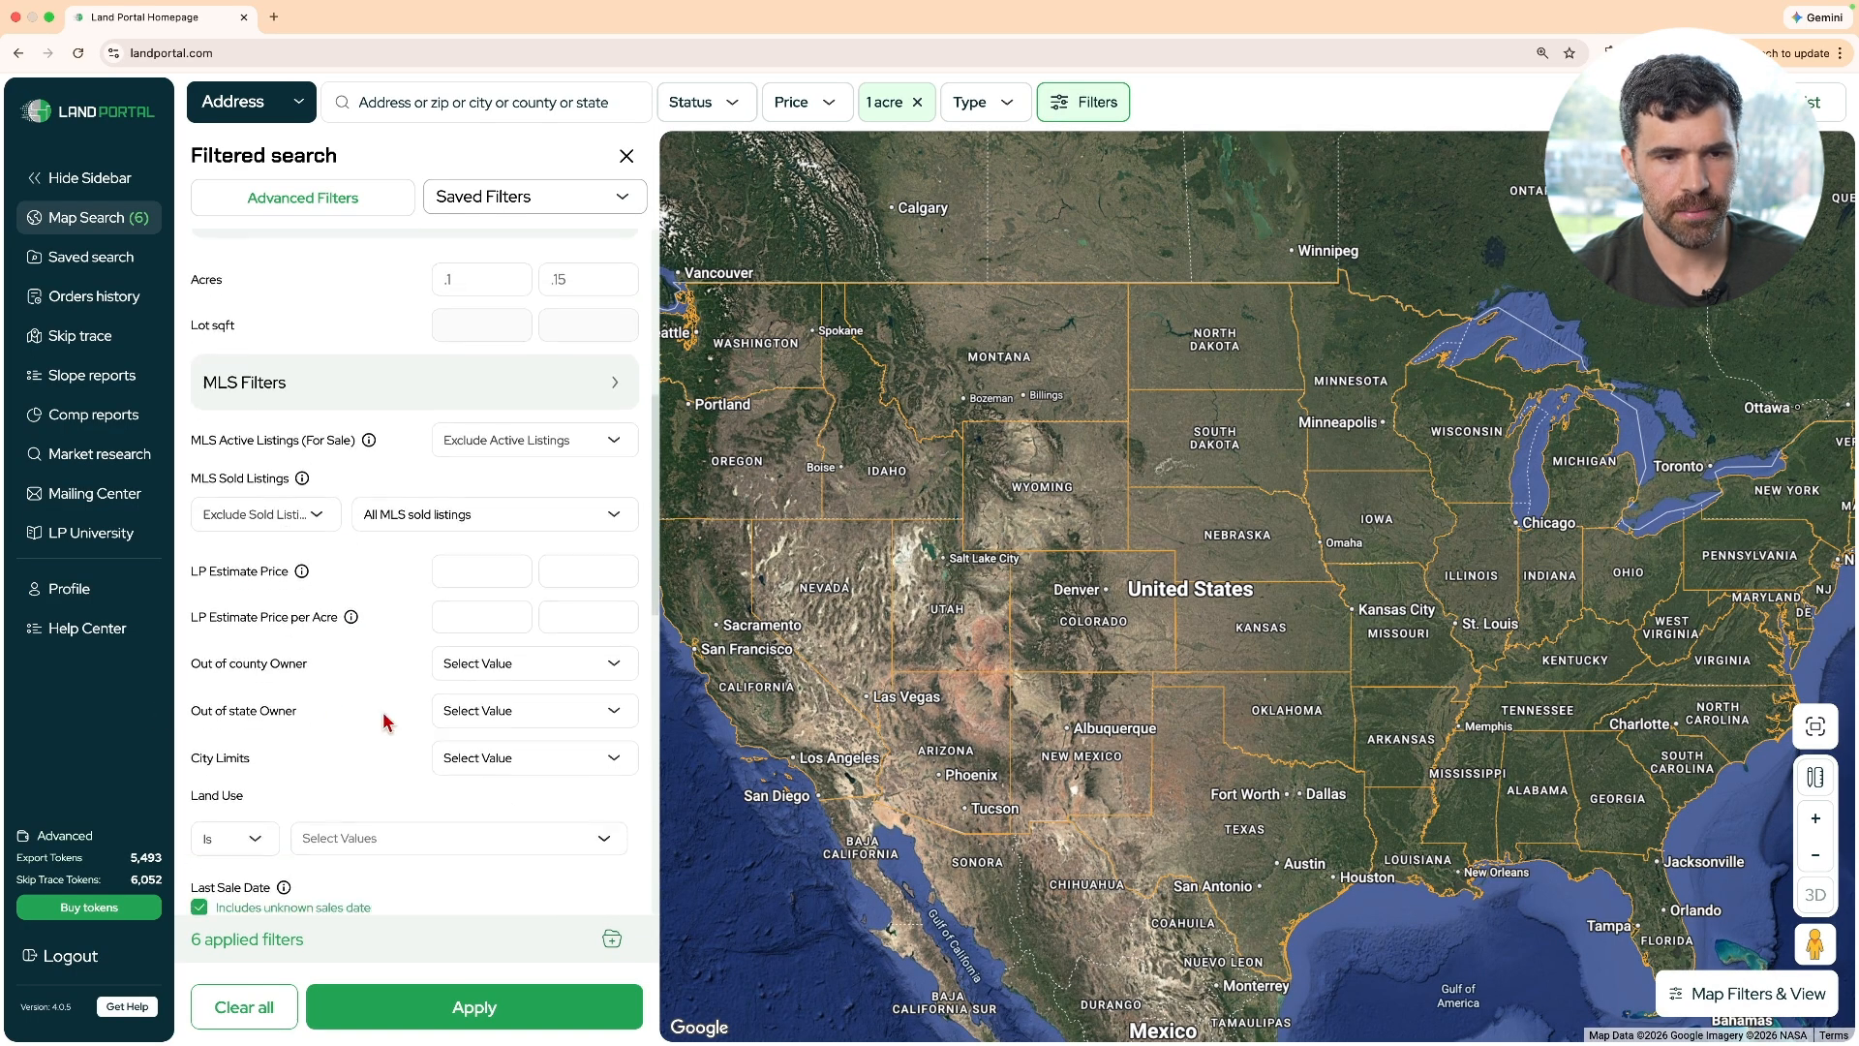
scroll(383, 711, down, 3)
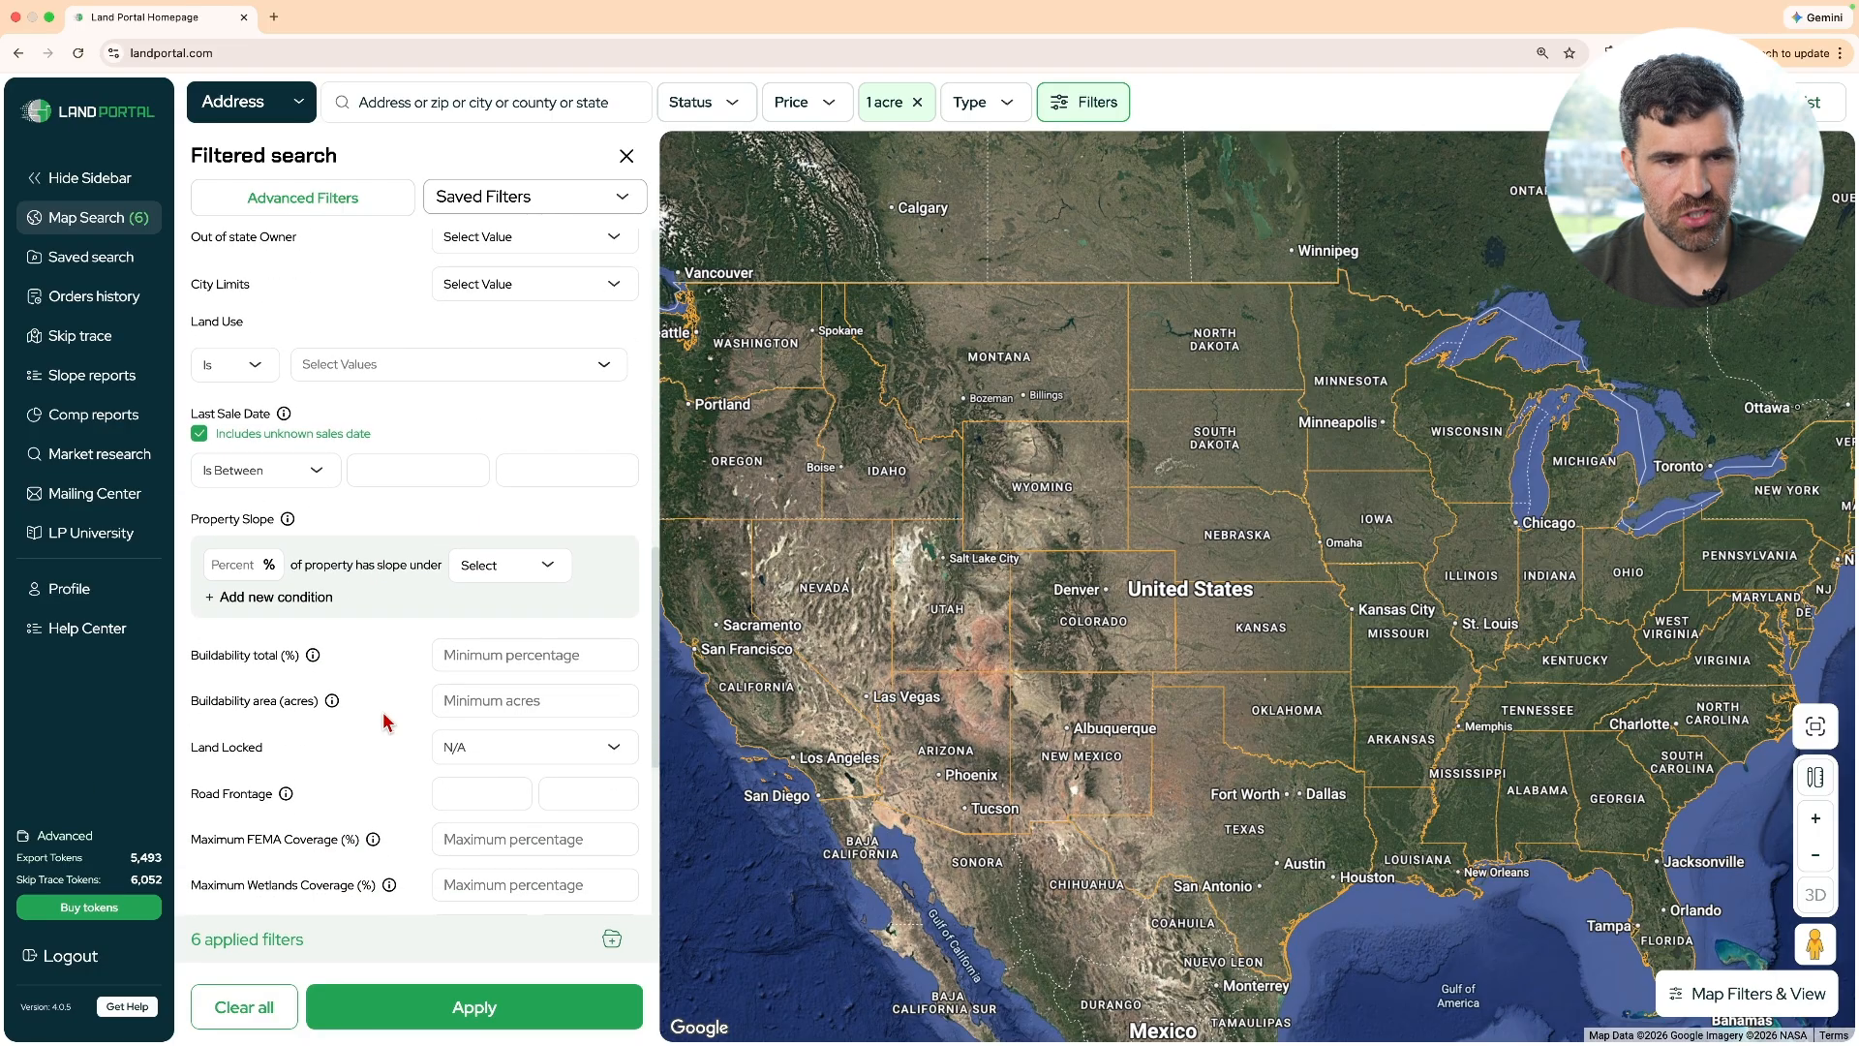
scroll(386, 722, down, 1)
click(459, 675)
click(379, 695)
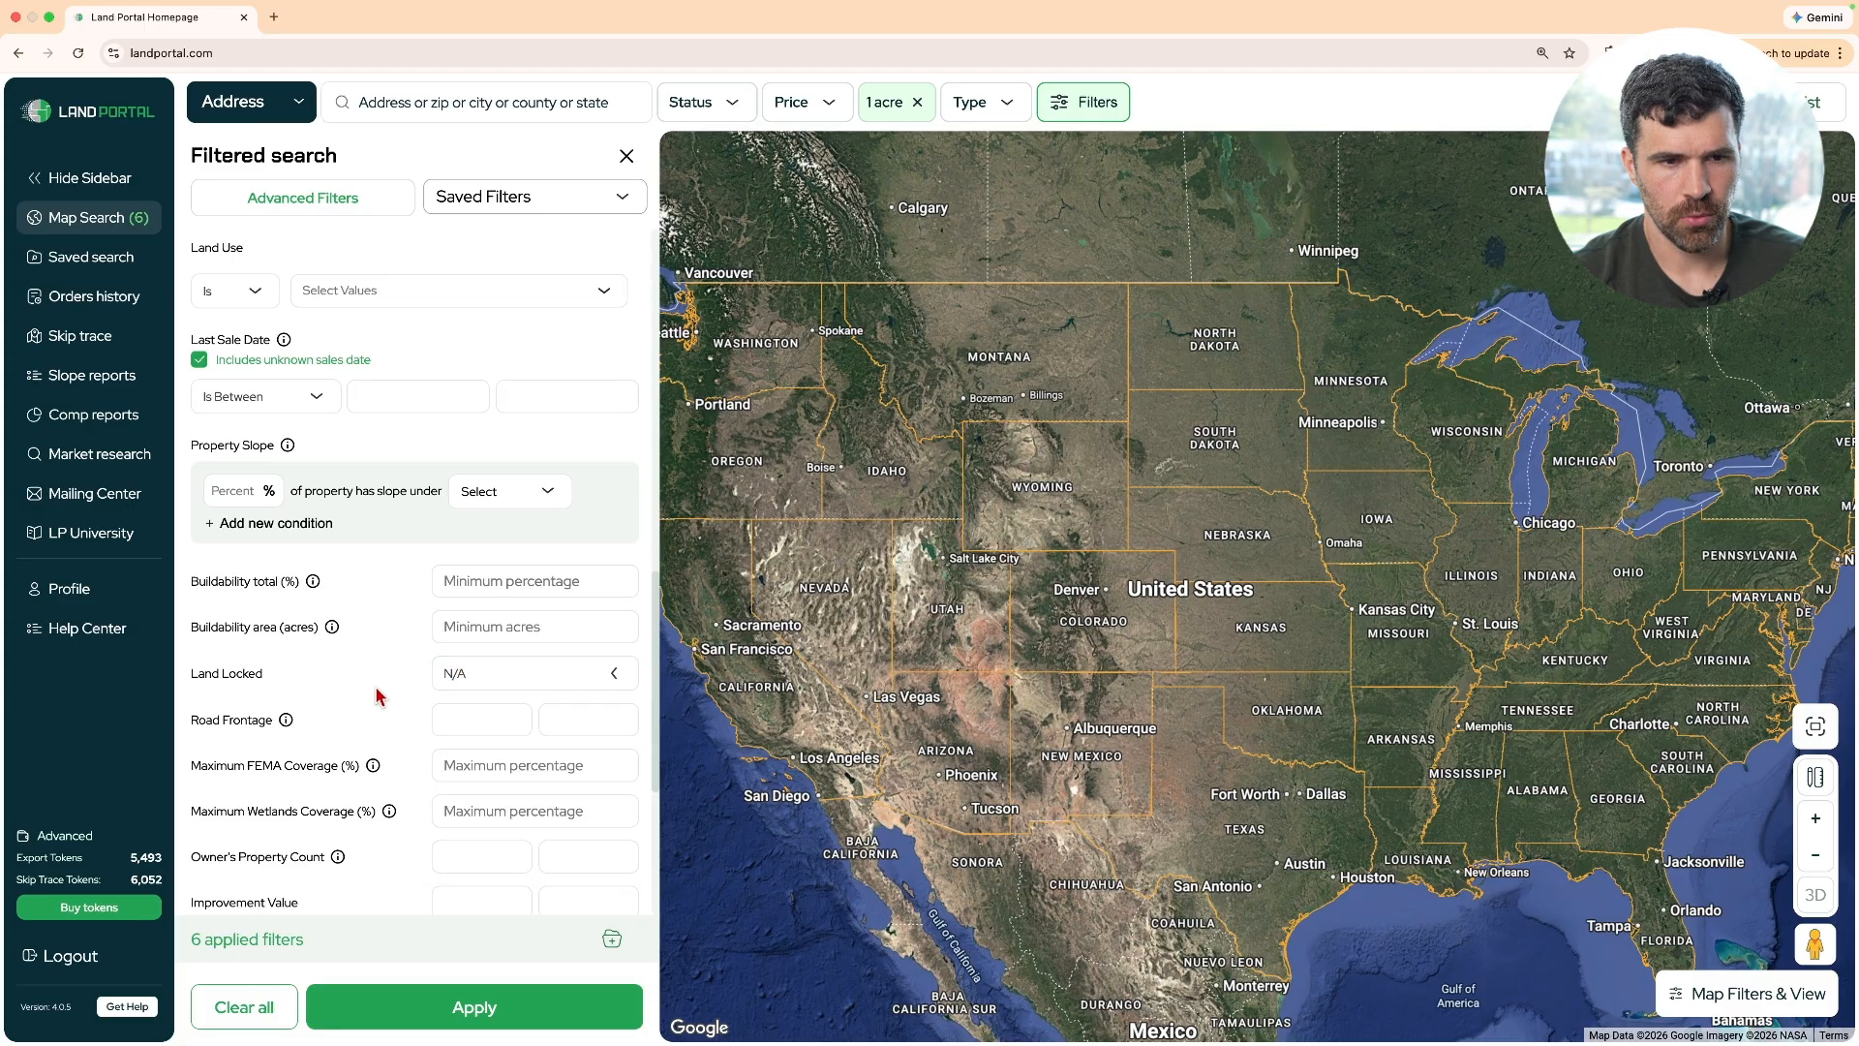
scroll(368, 698, down, 5)
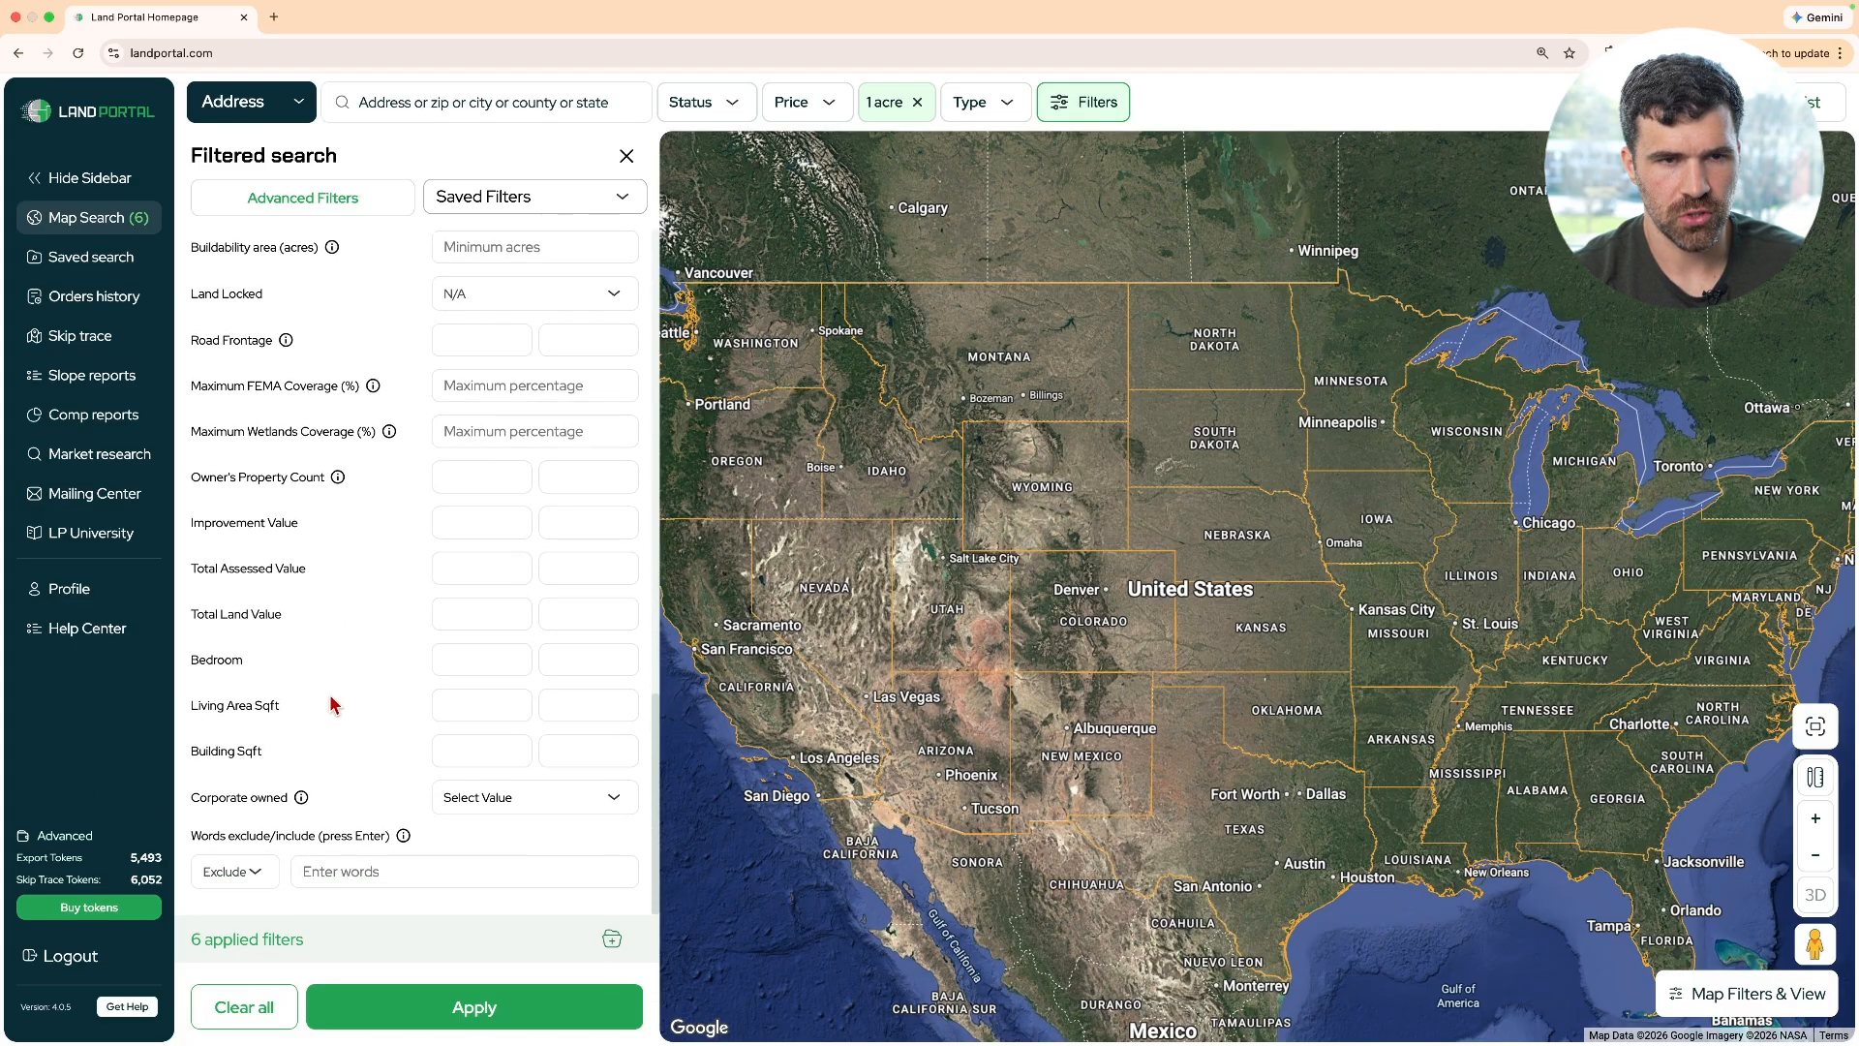
scroll(332, 704, up, 20)
Set the minimum owner's property count to 10
scroll(334, 701, down, 6)
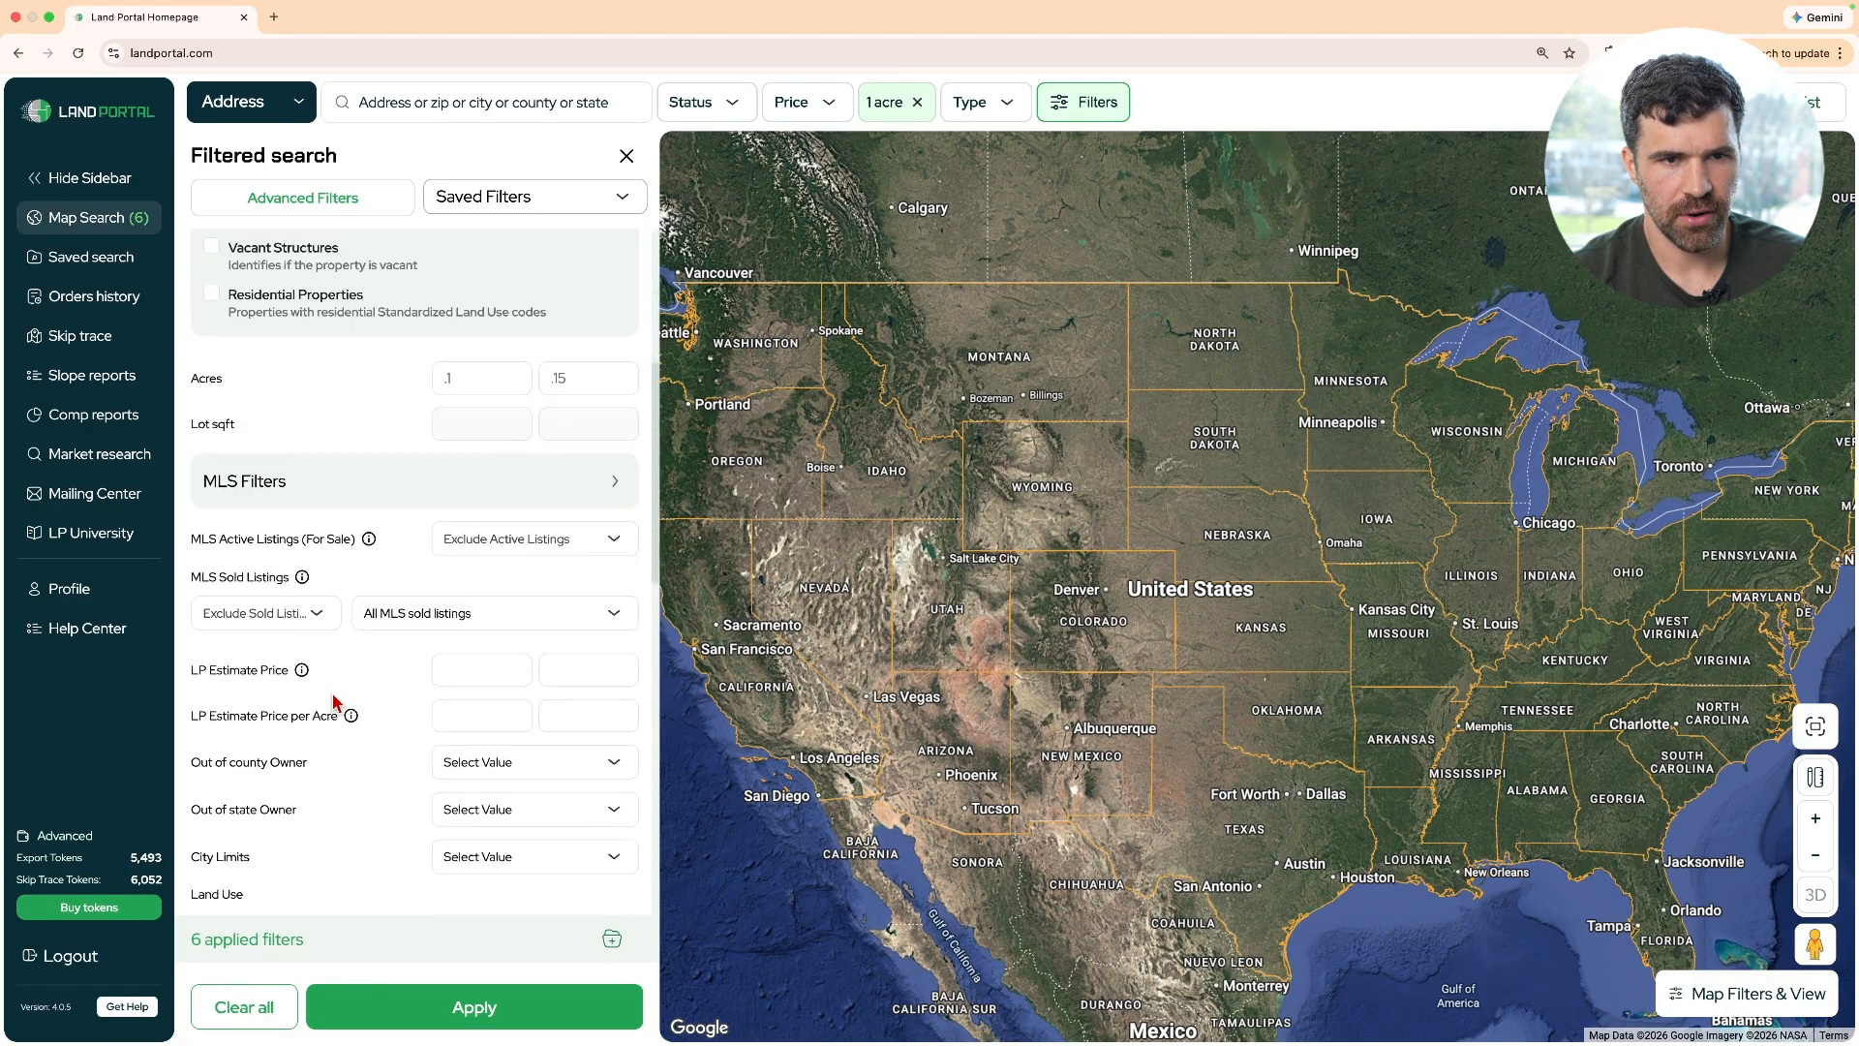
scroll(334, 701, down, 10)
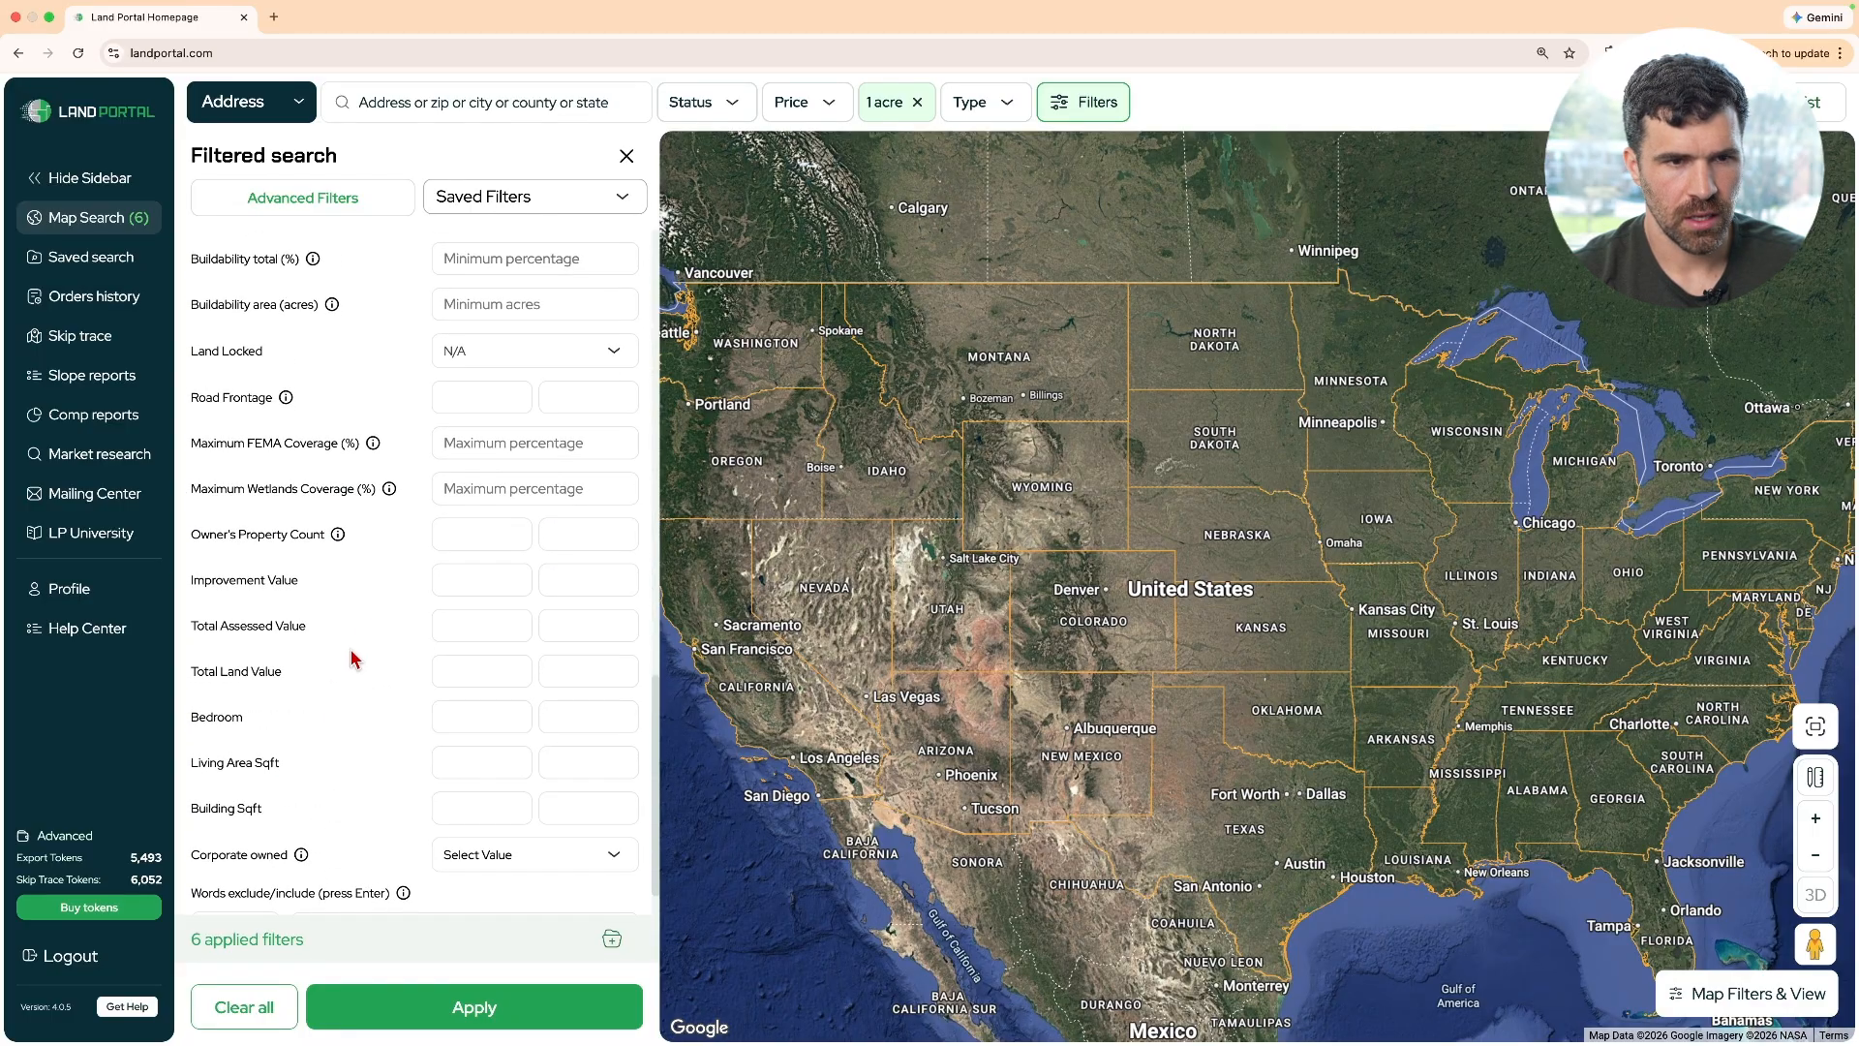
mouse_move(337, 535)
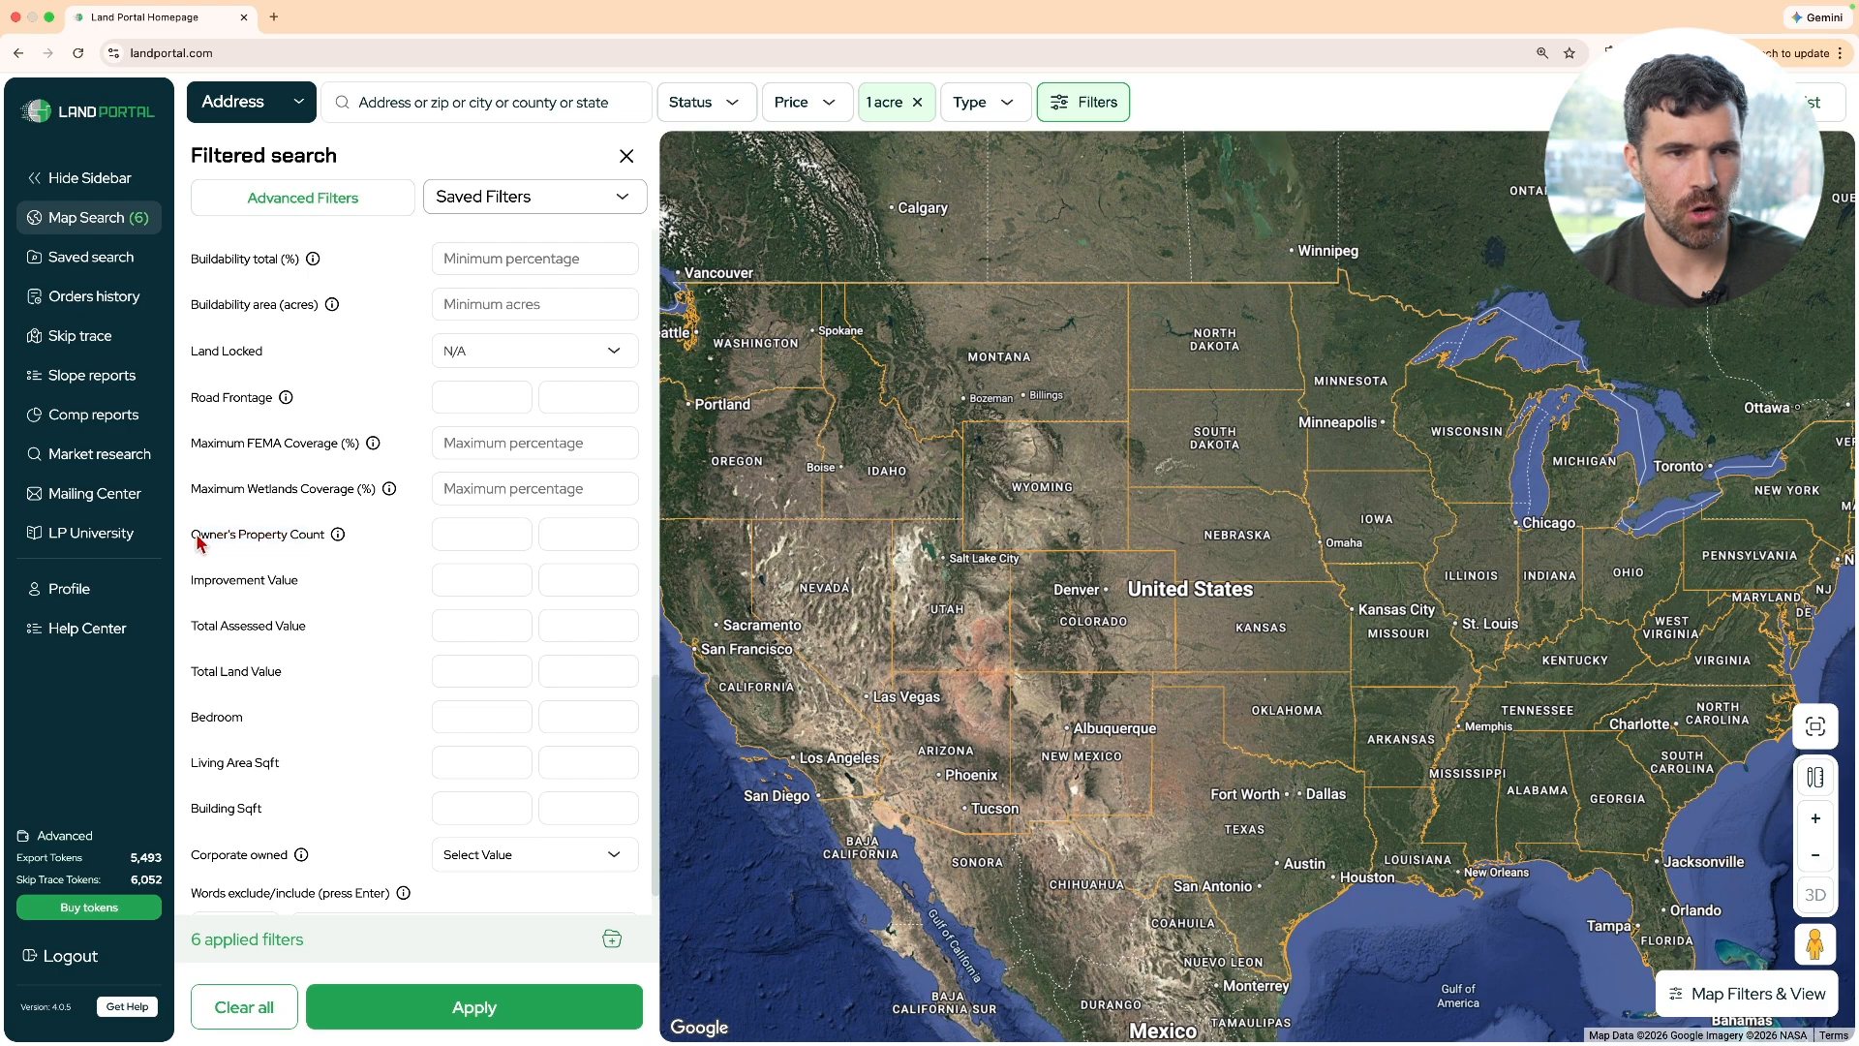
drag(200, 540, 322, 552)
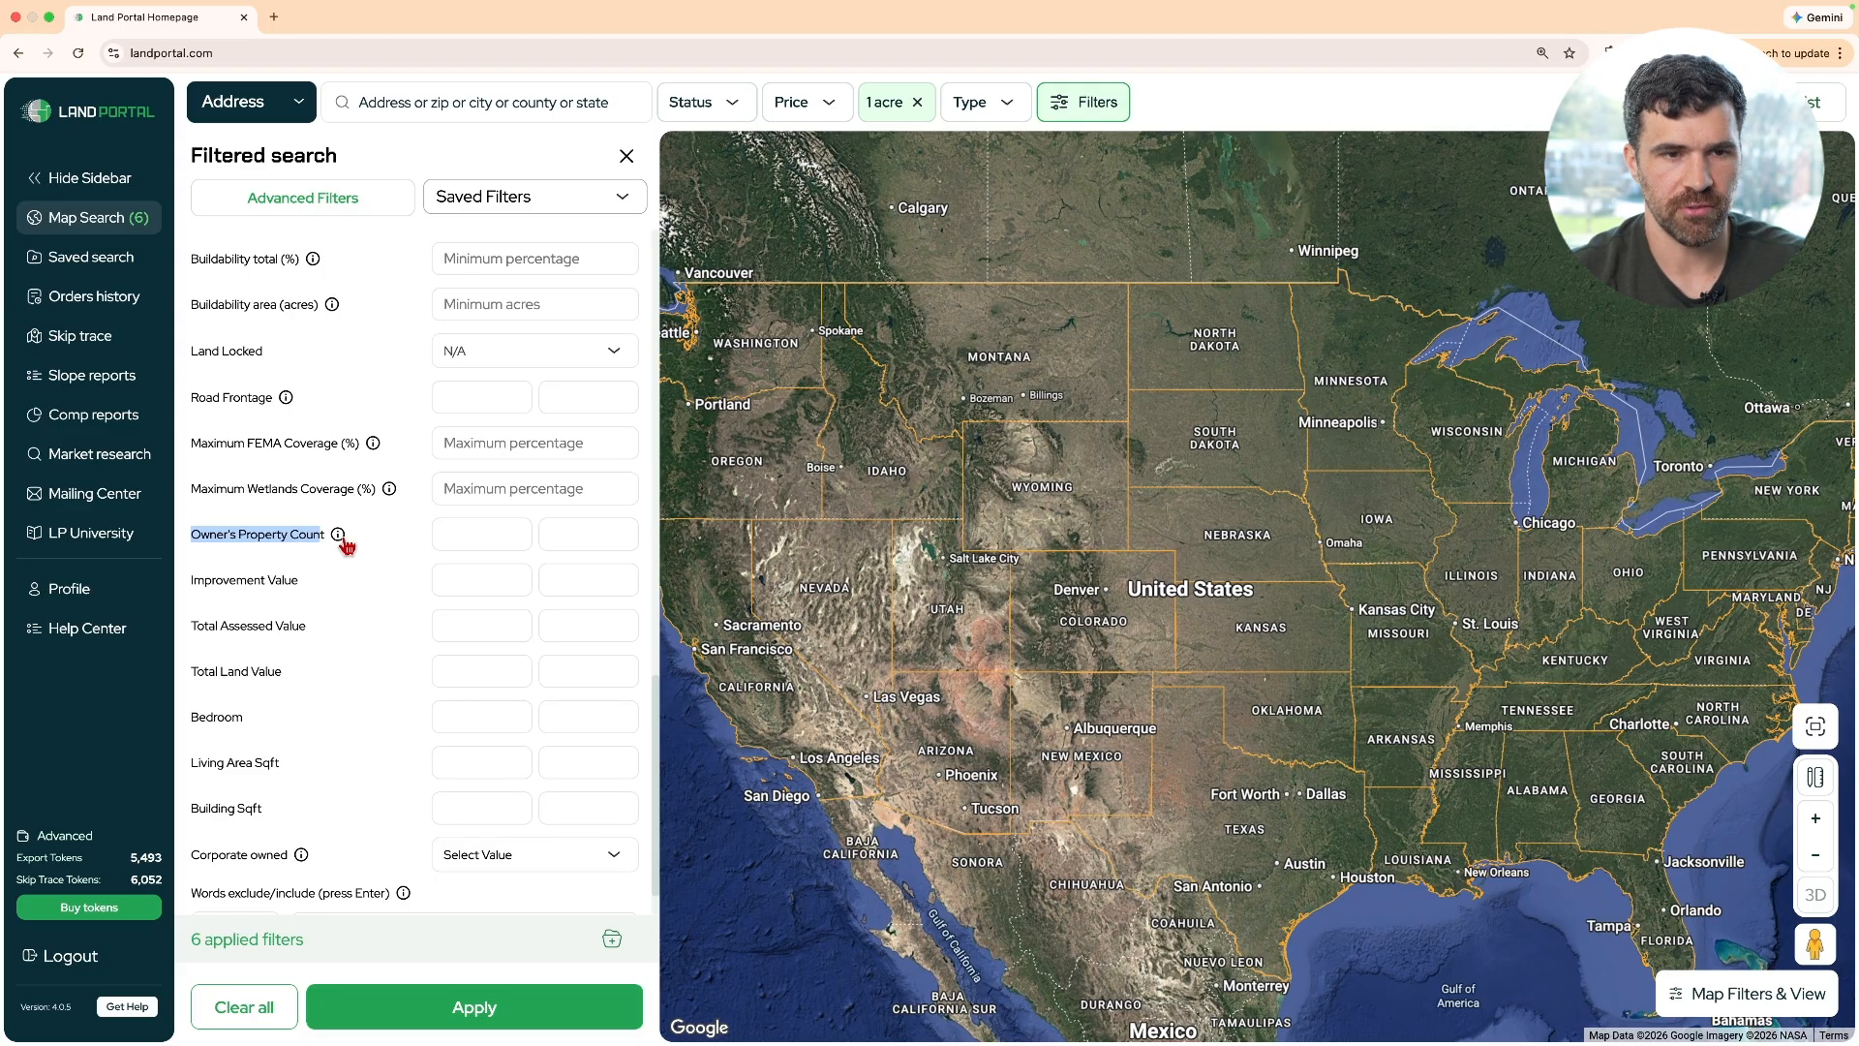
click(469, 527)
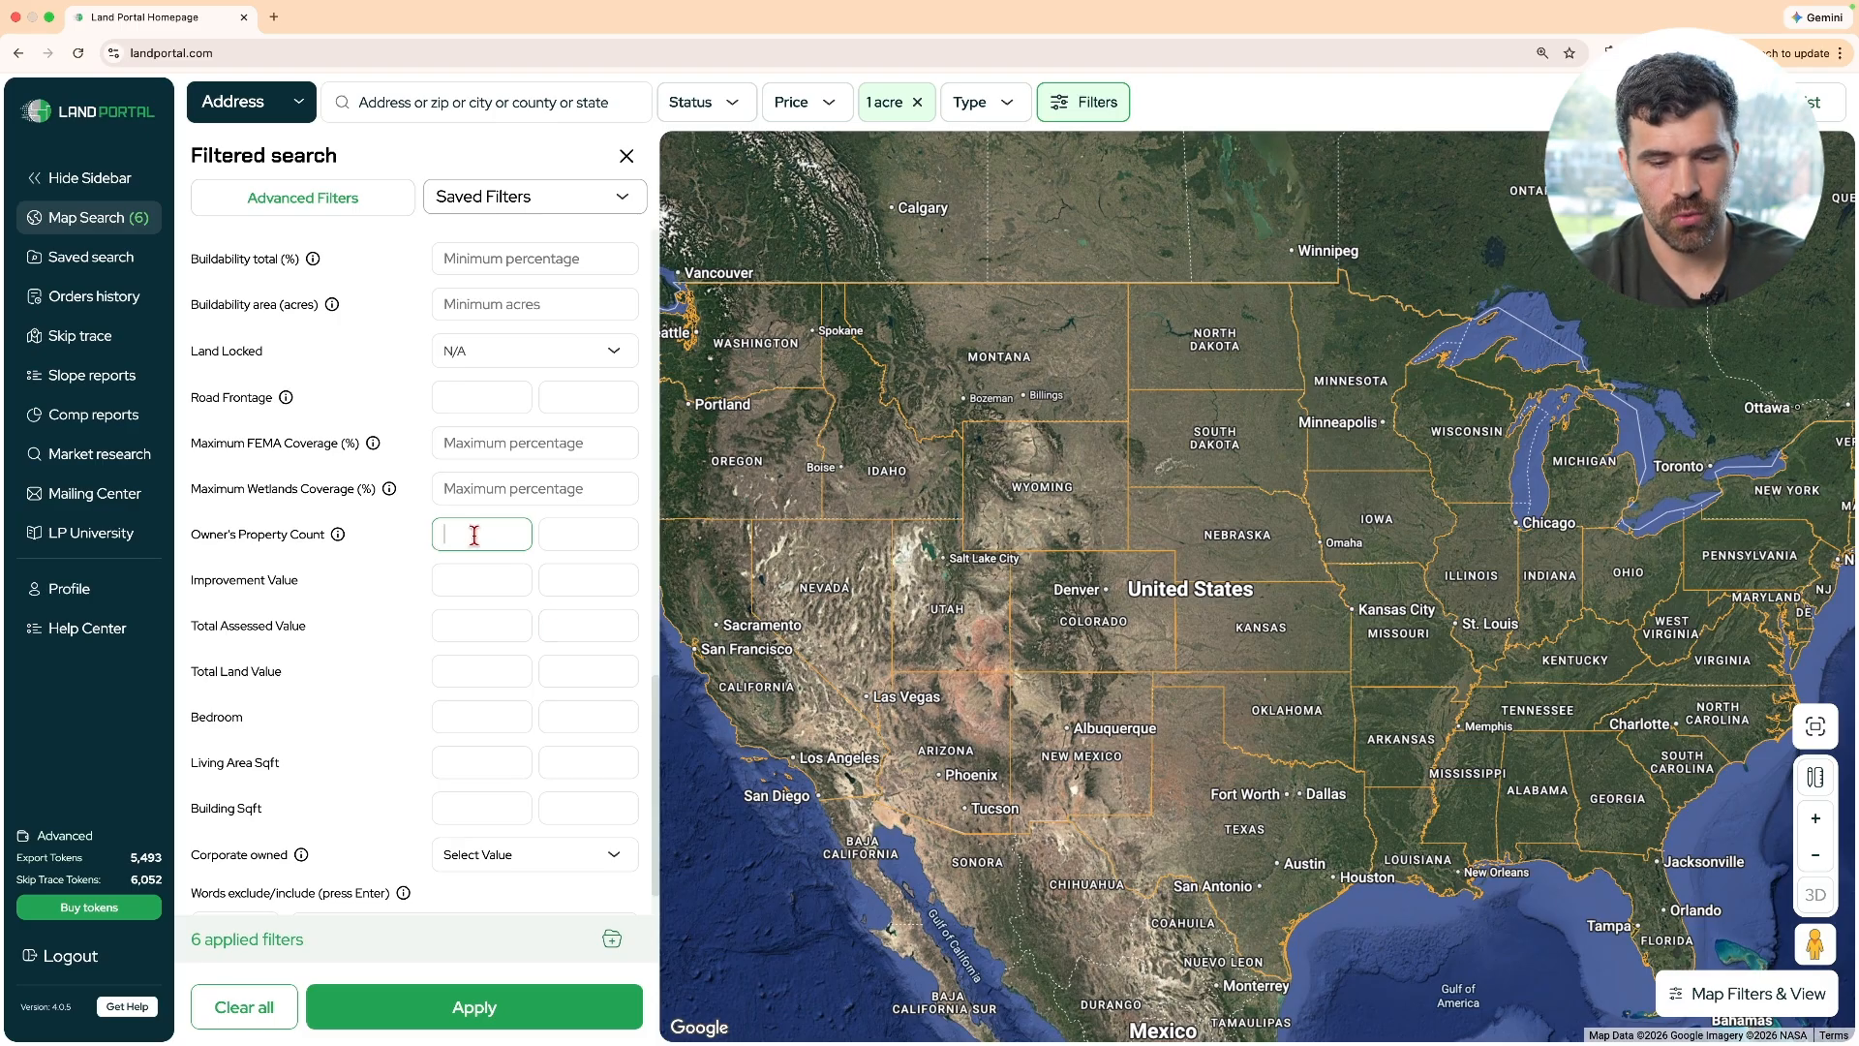
scroll(484, 538, down, 1)
click(398, 525)
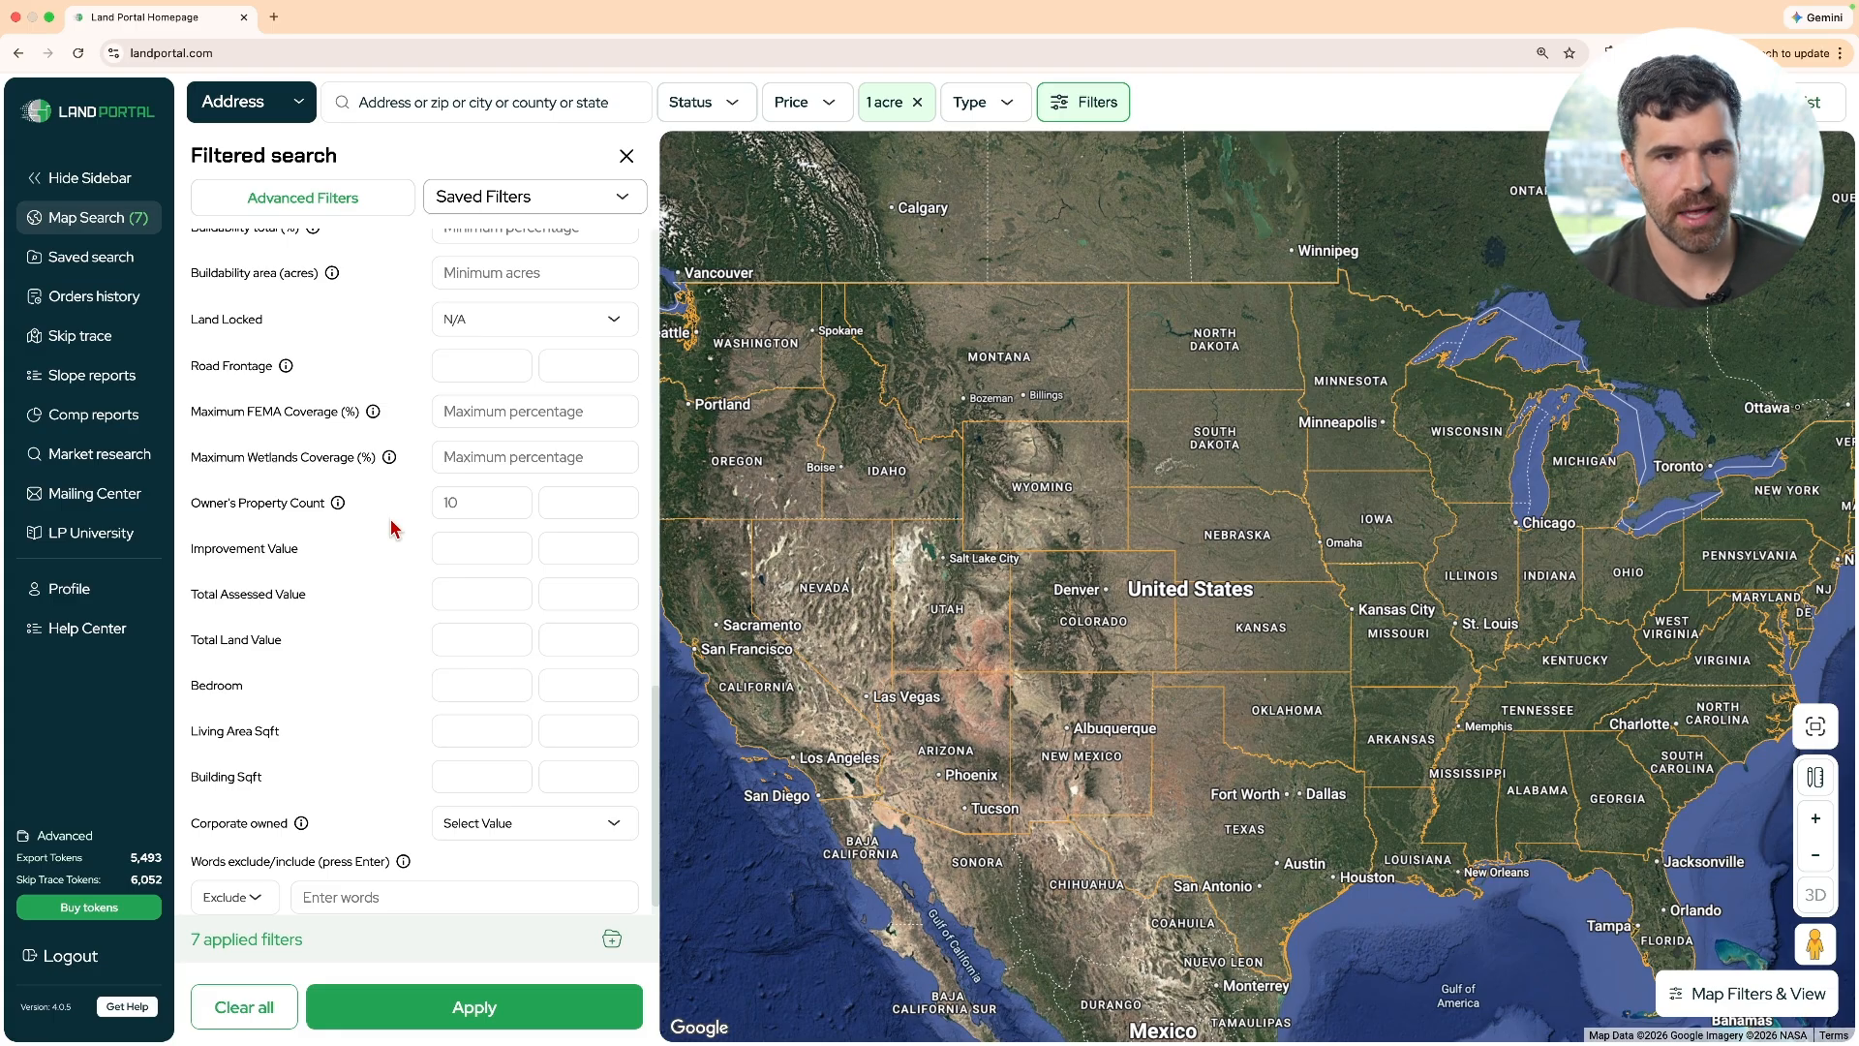
Restrict the search to corporate-owned properties by choosing Yes, and apply the filters
scroll(339, 625, down, 1)
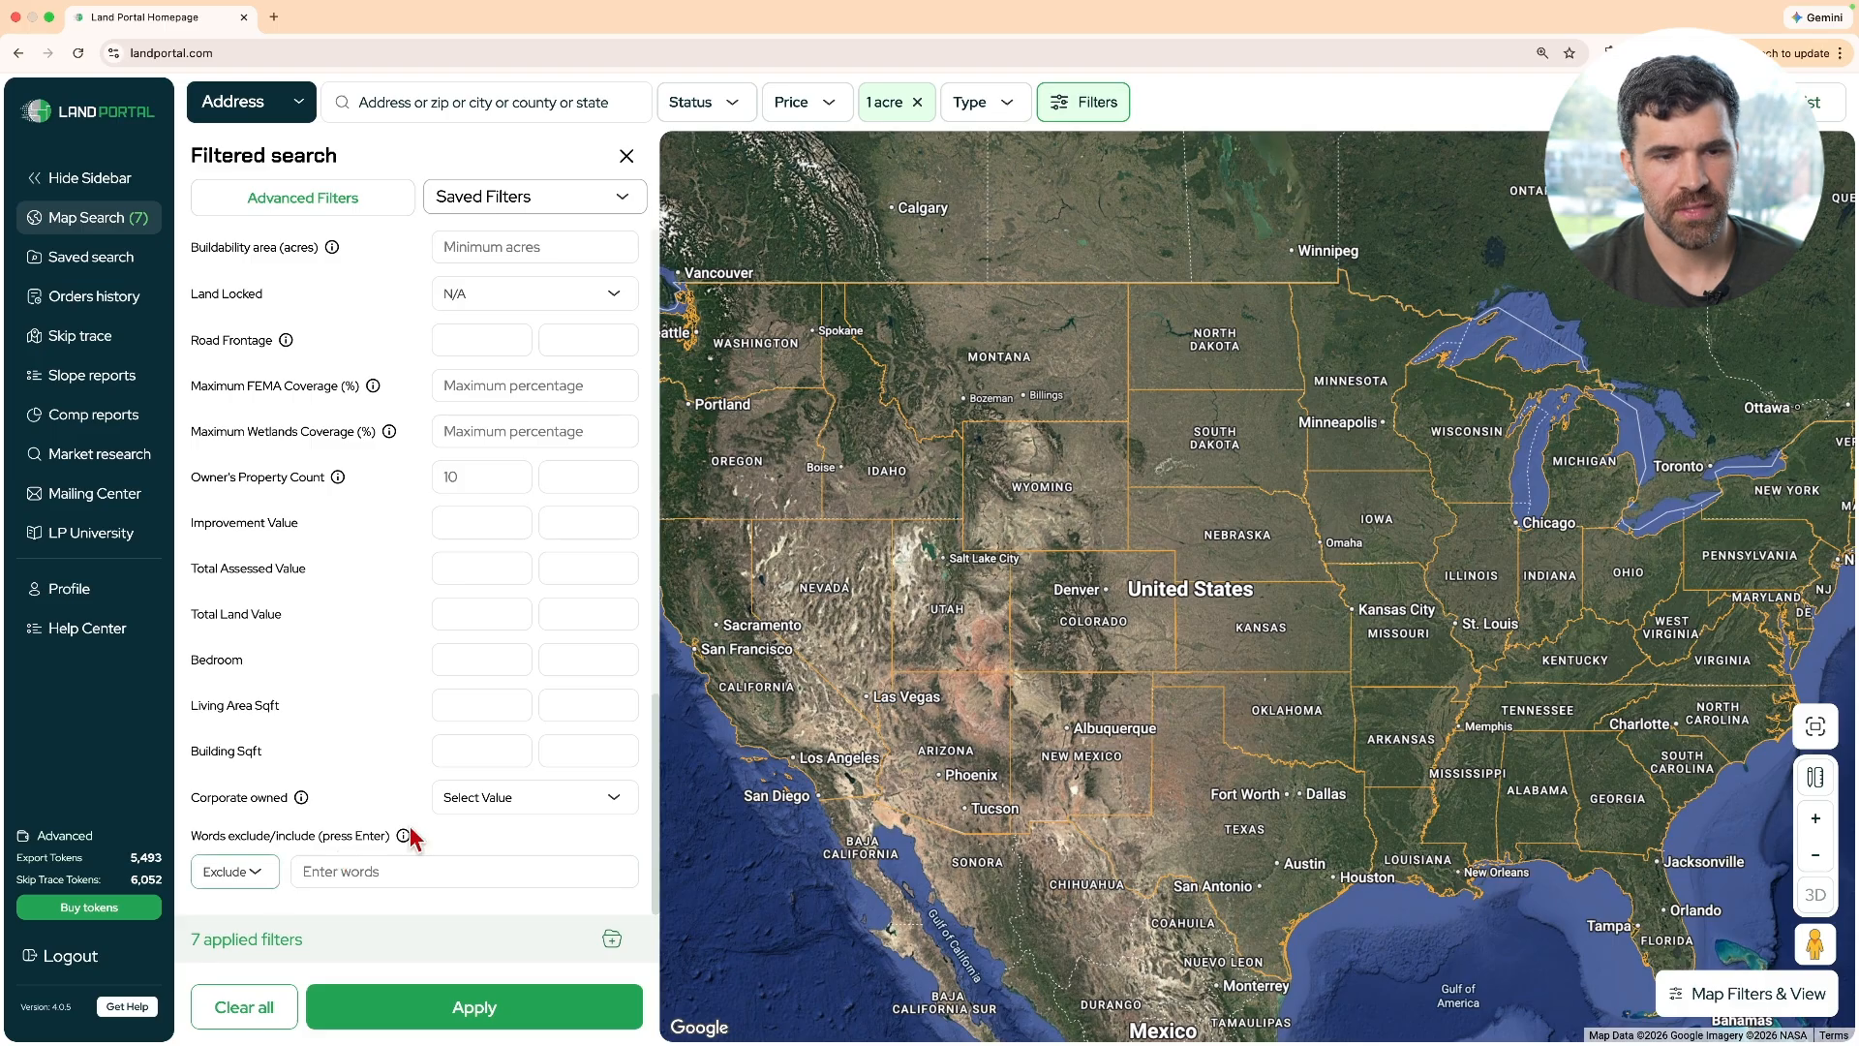
click(603, 809)
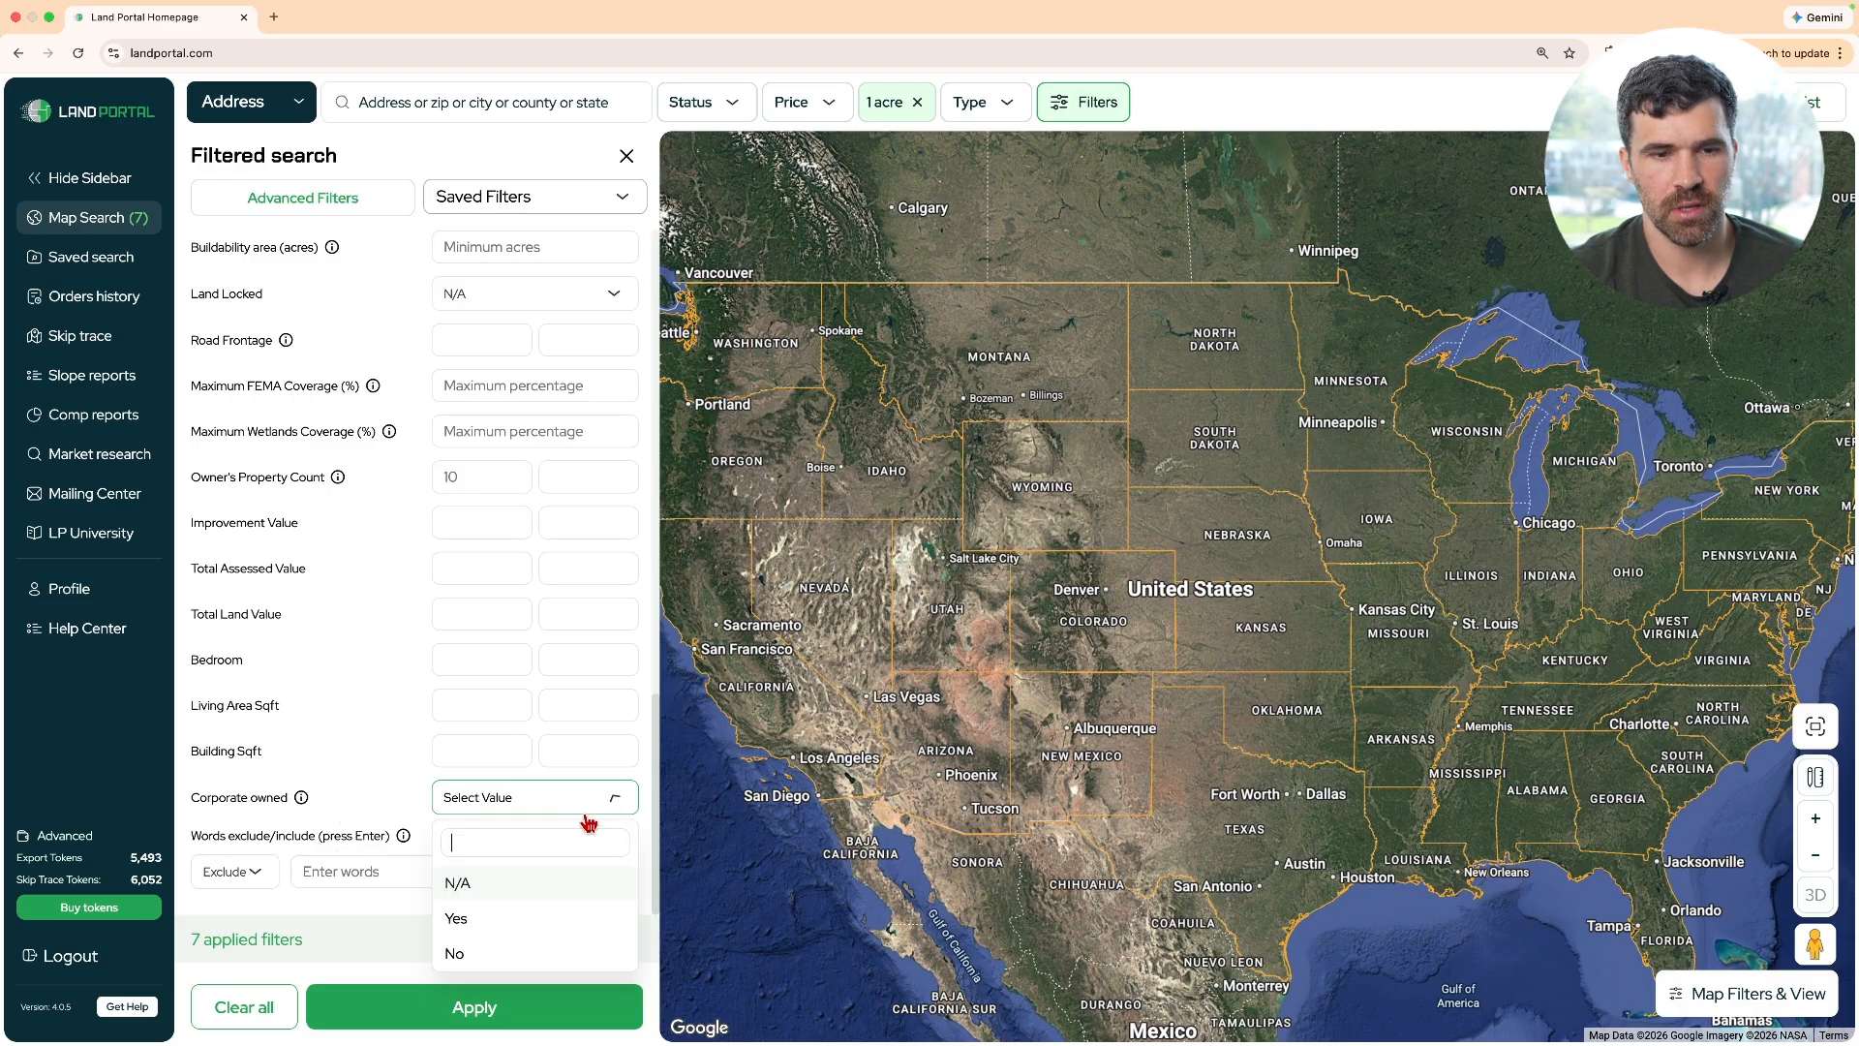
click(464, 928)
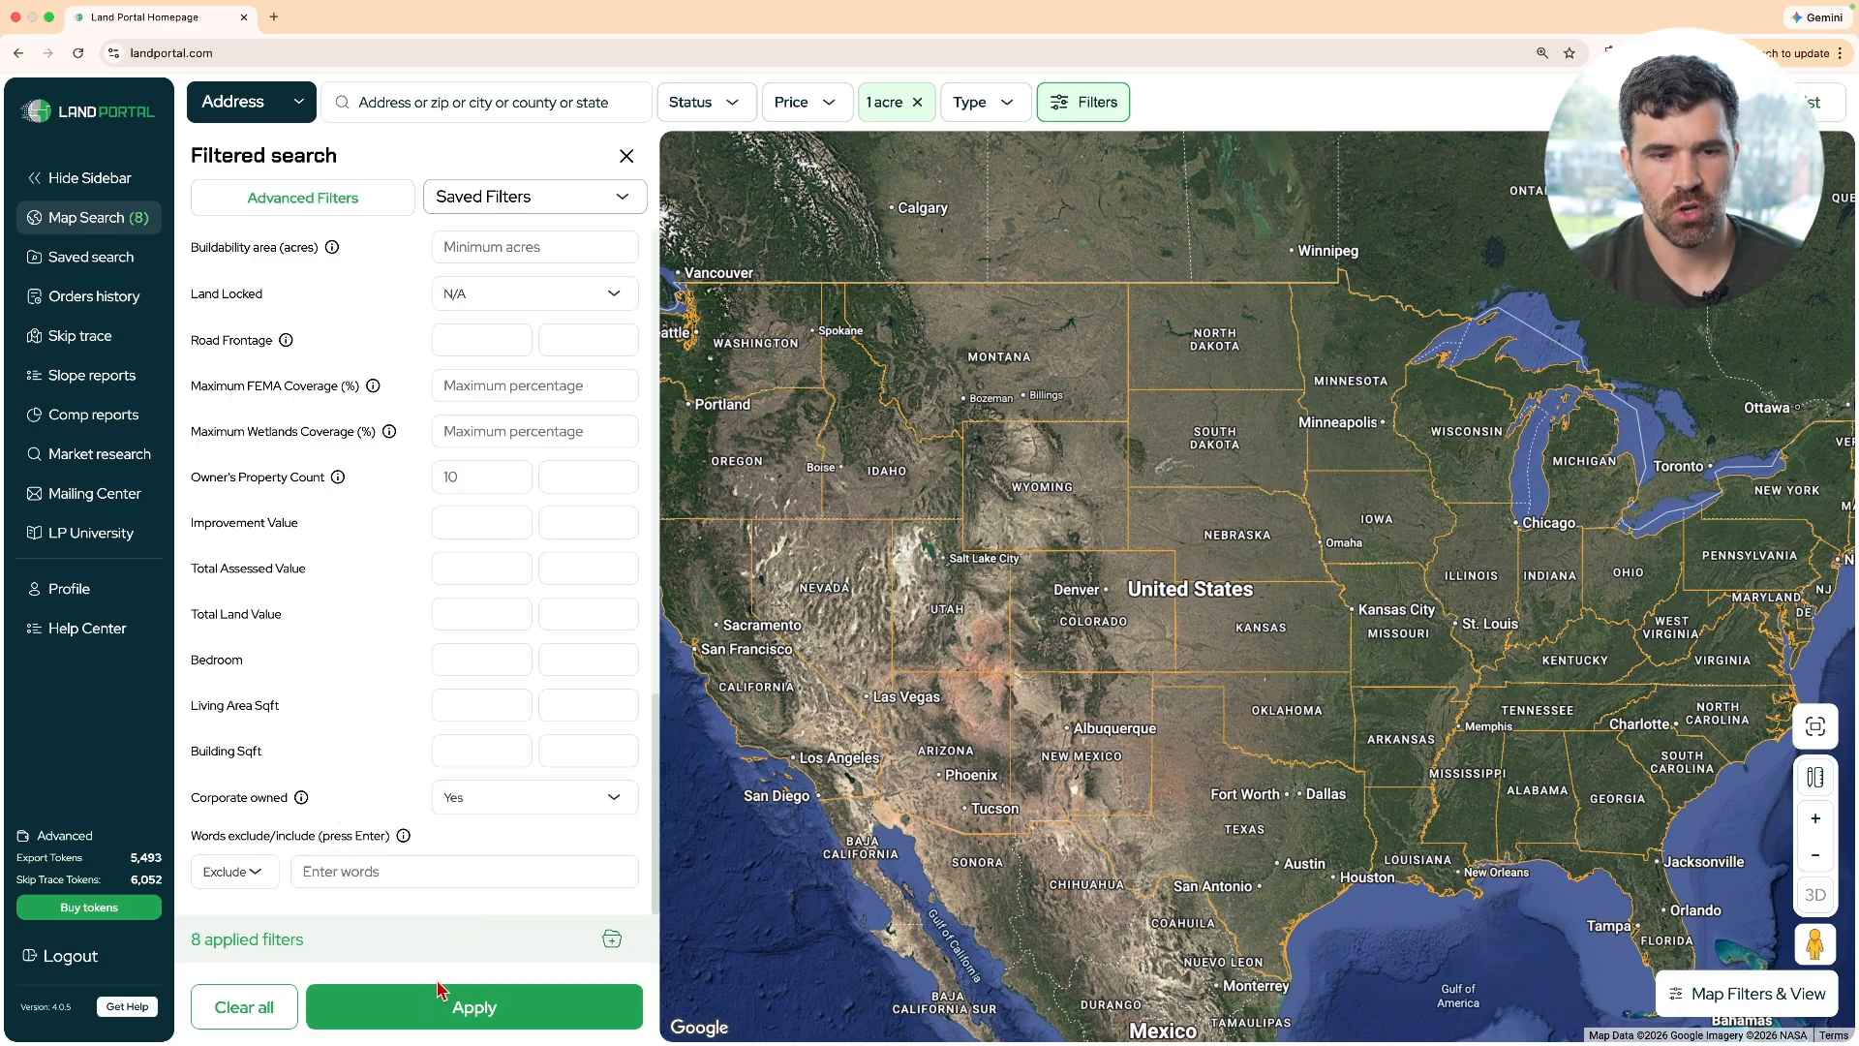
click(445, 1007)
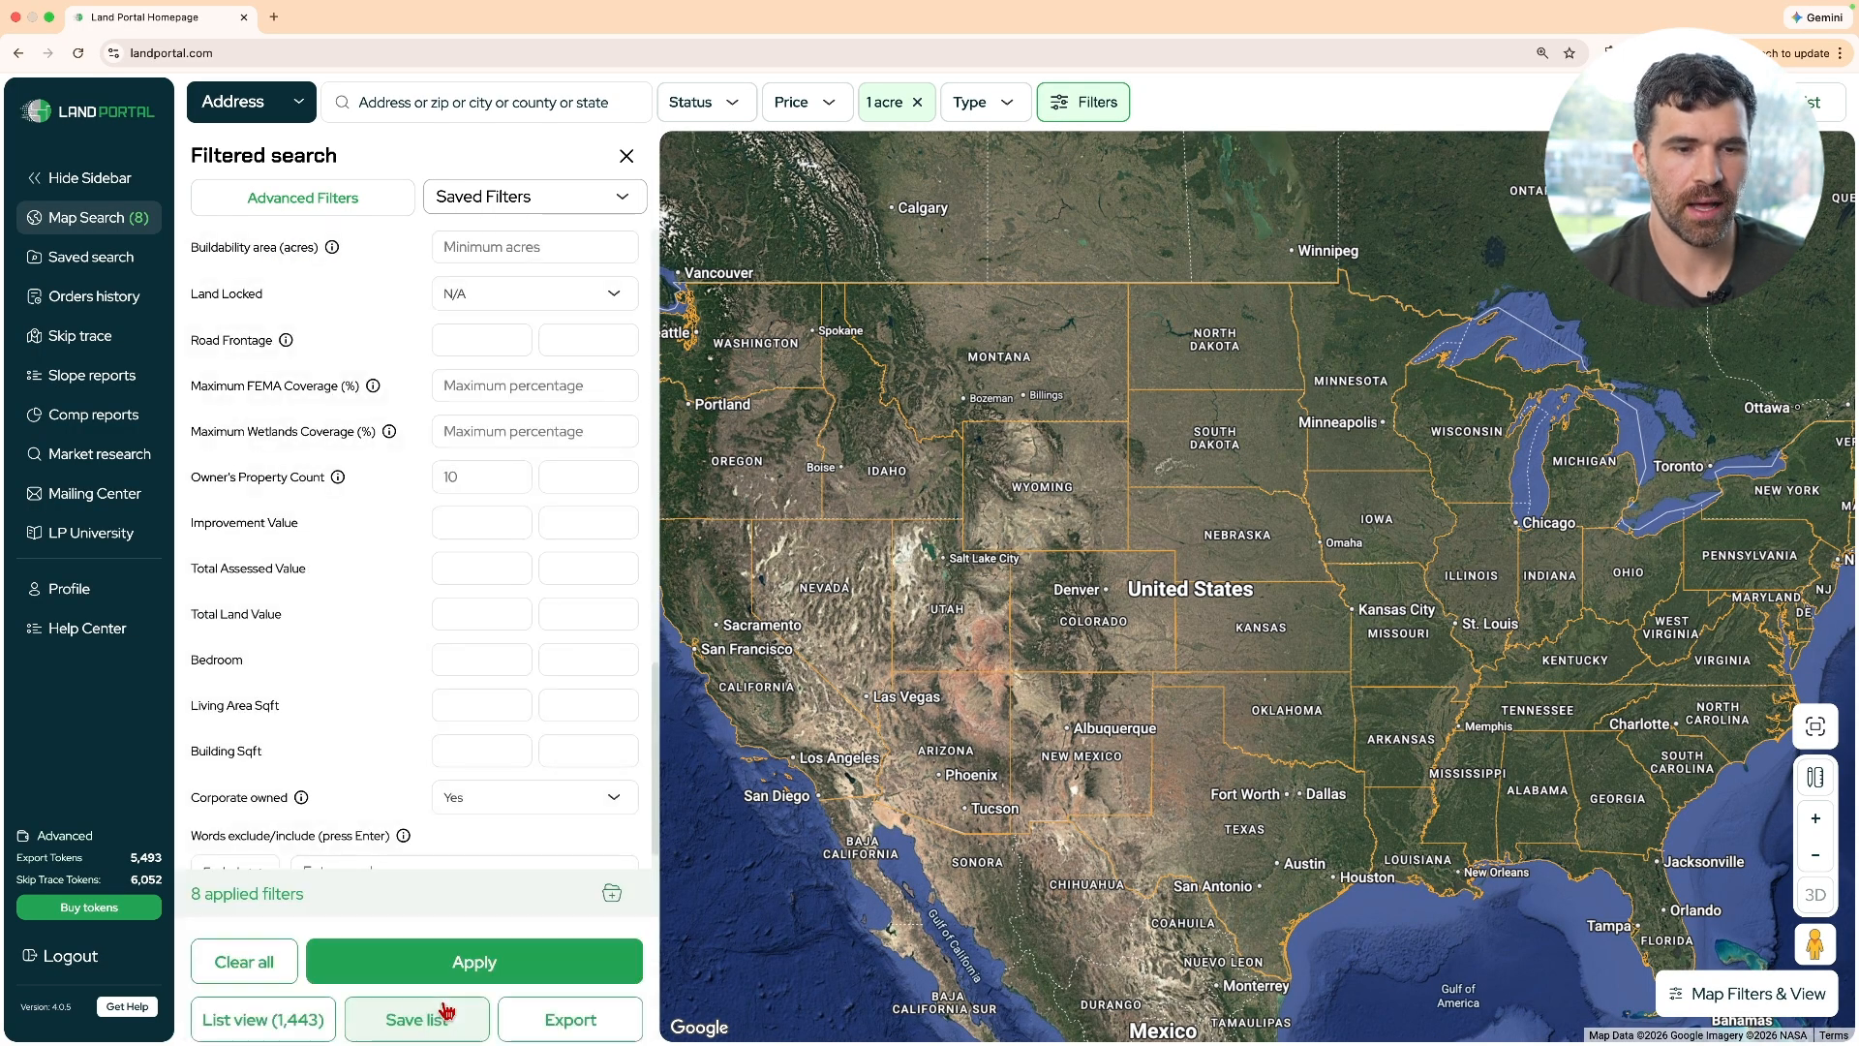
Open the matching properties as a list and examine their owners, lot sizes, prices and sale dates
click(264, 1017)
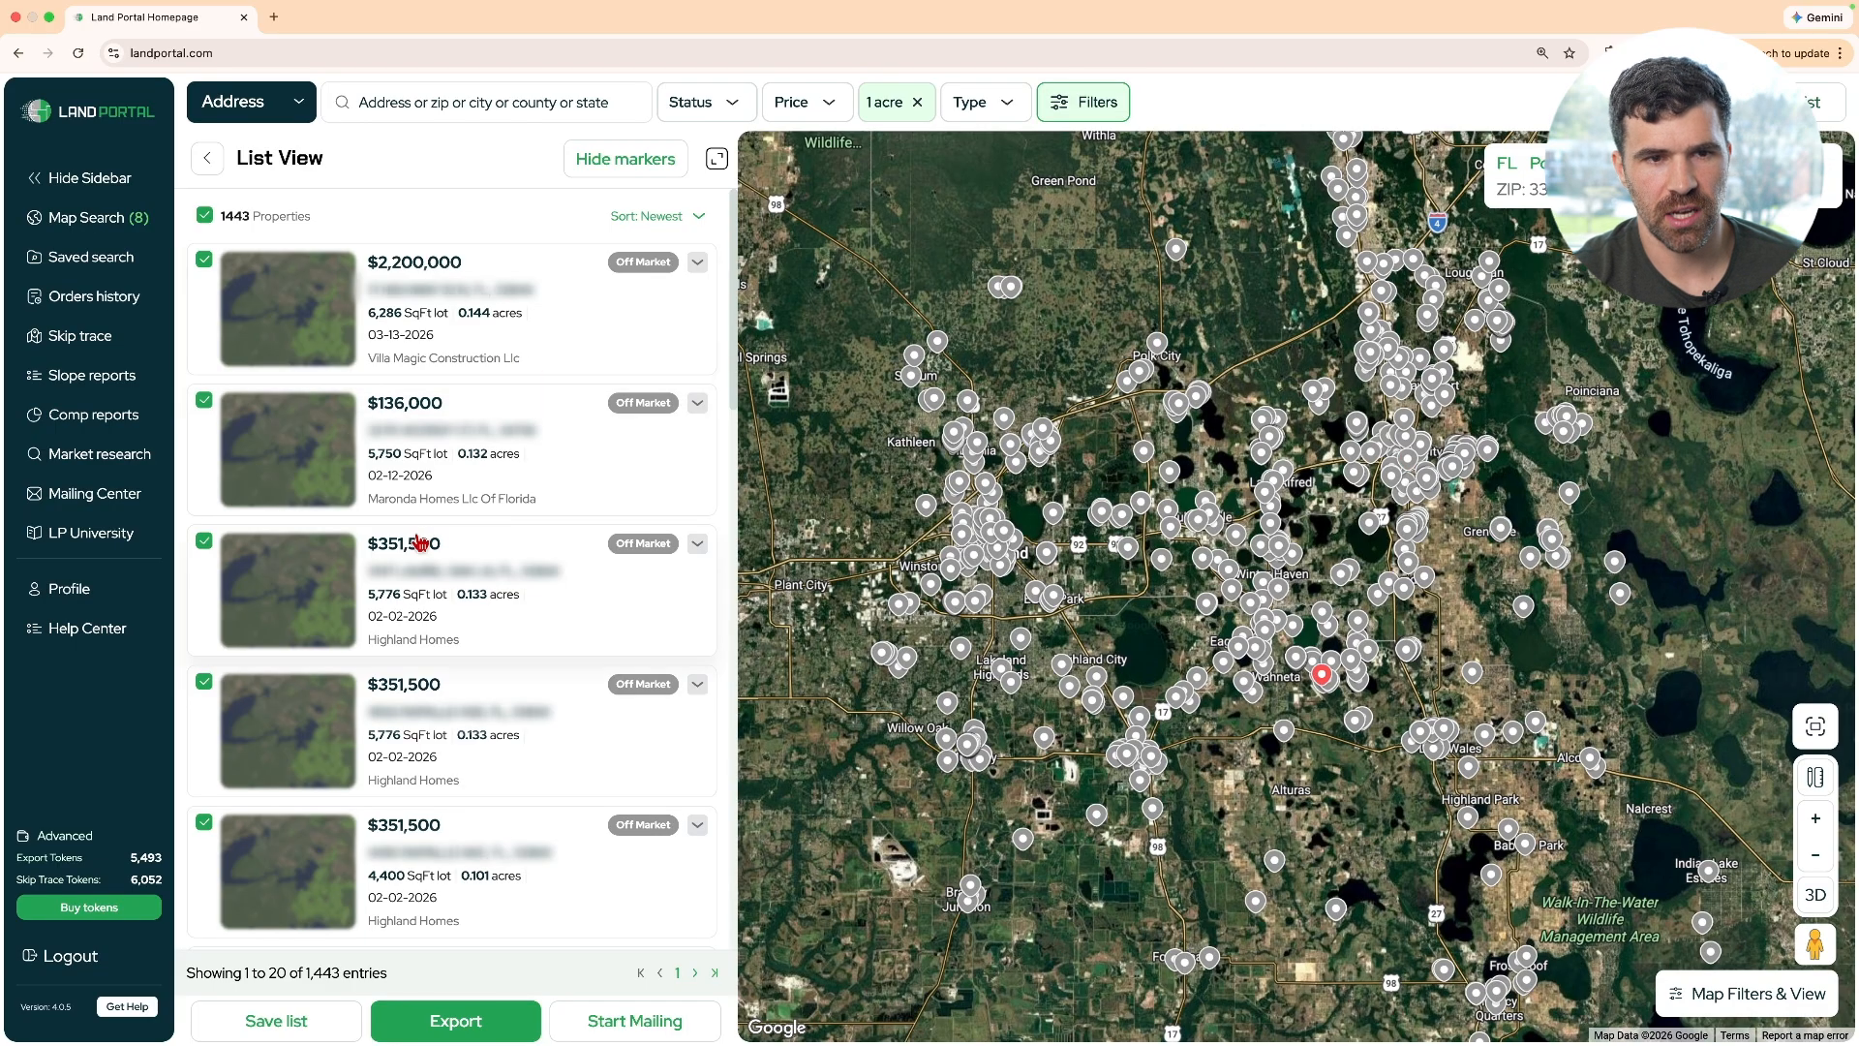
scroll(465, 629, down, 3)
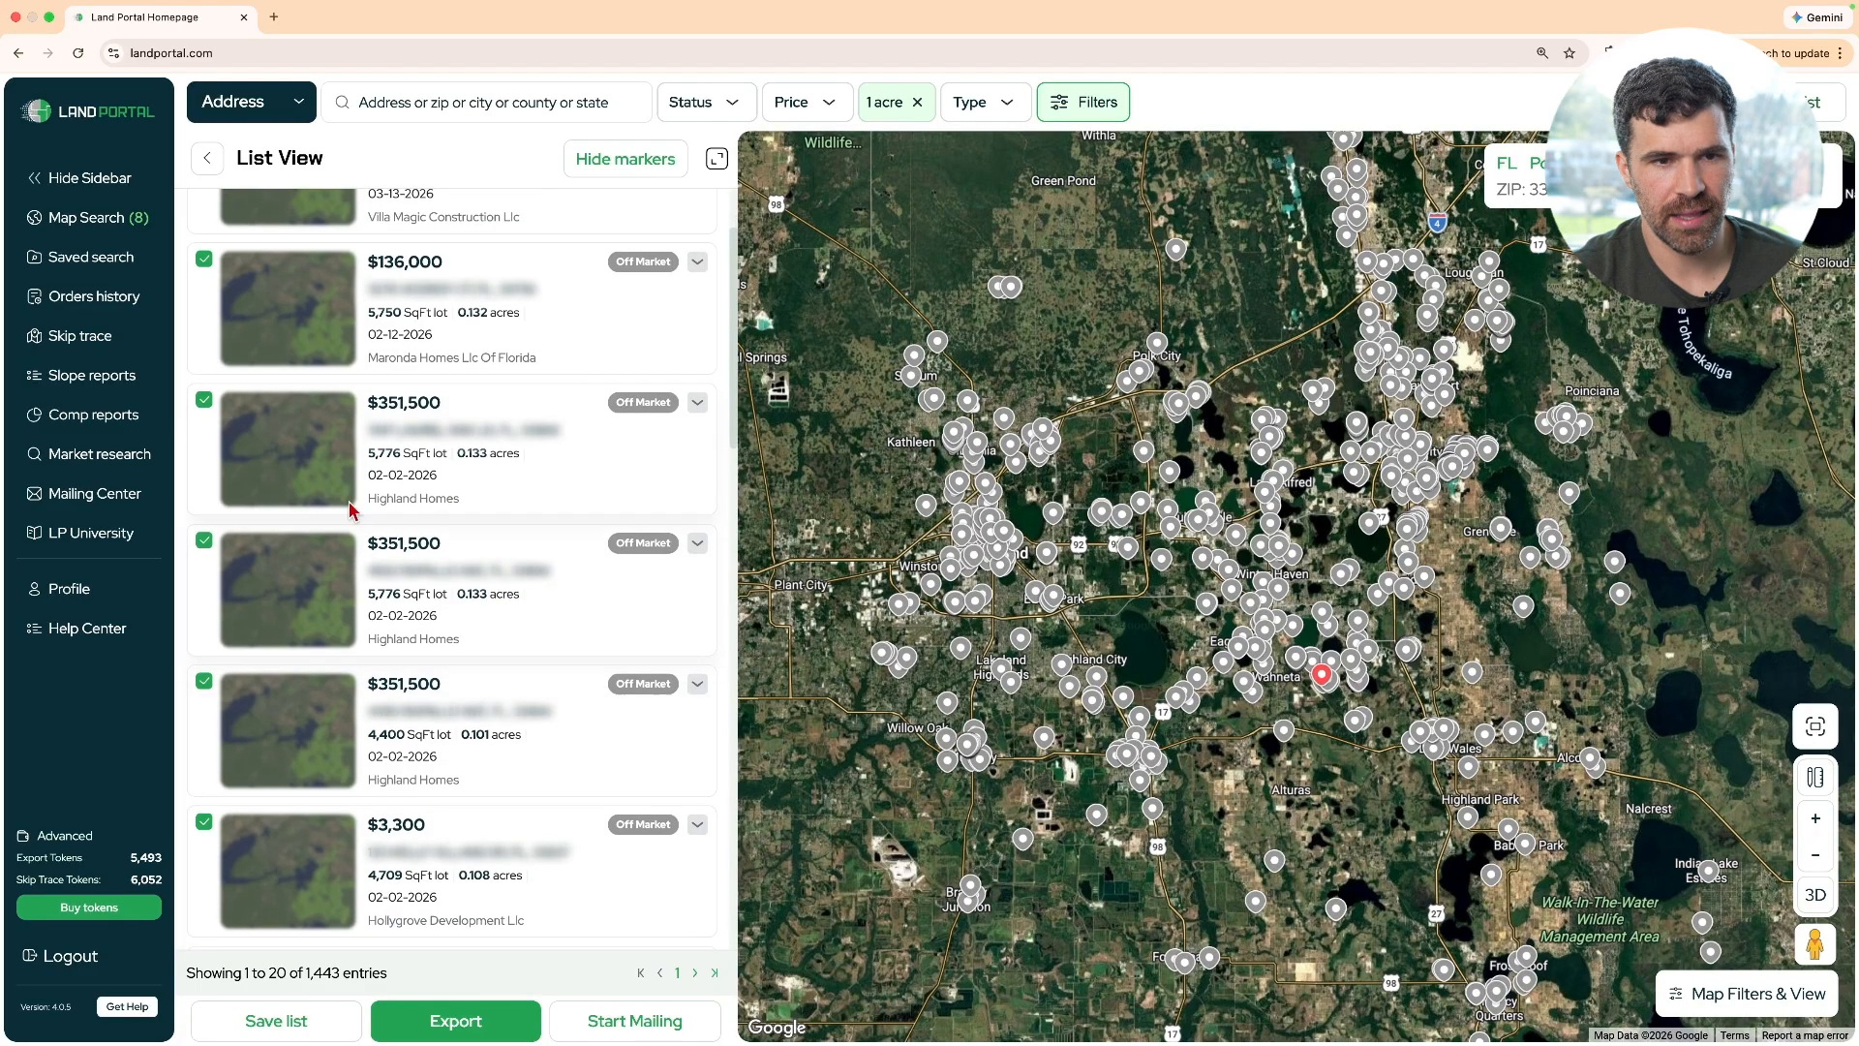
scroll(436, 649, down, 2)
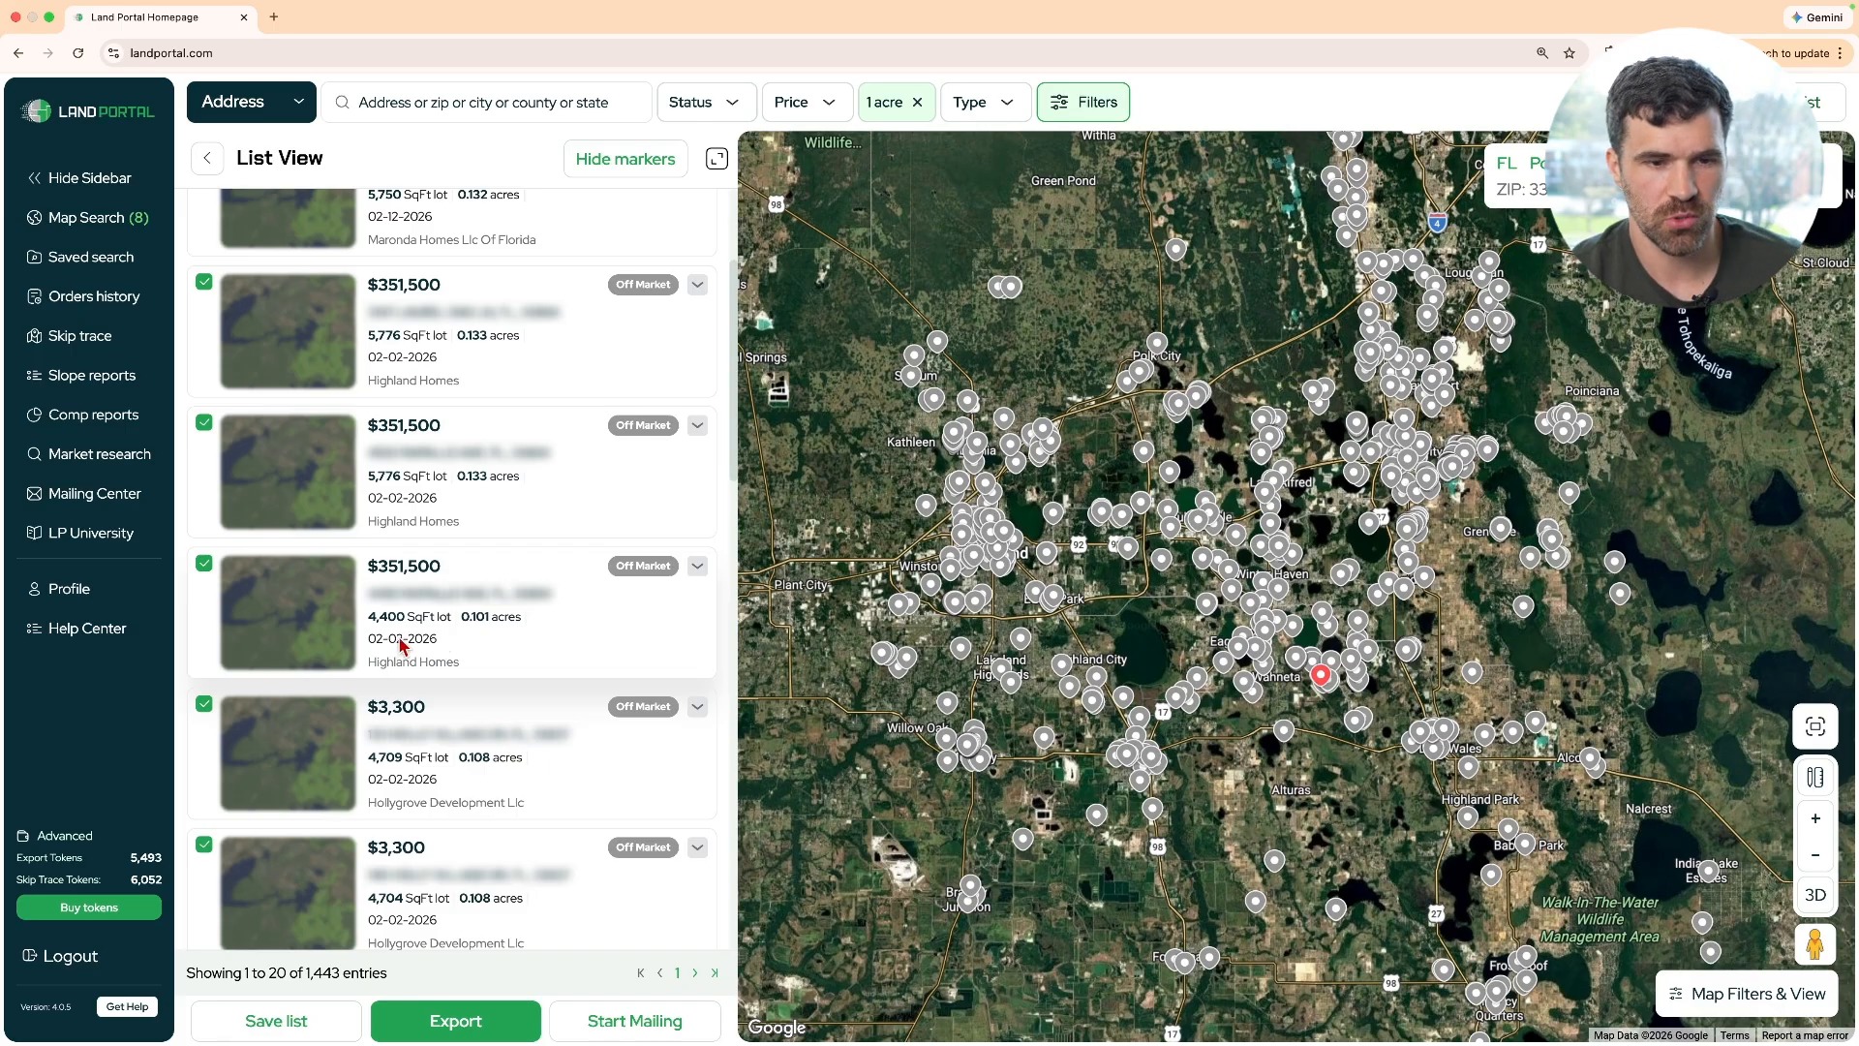
scroll(436, 639, down, 2)
scroll(447, 822, down, 5)
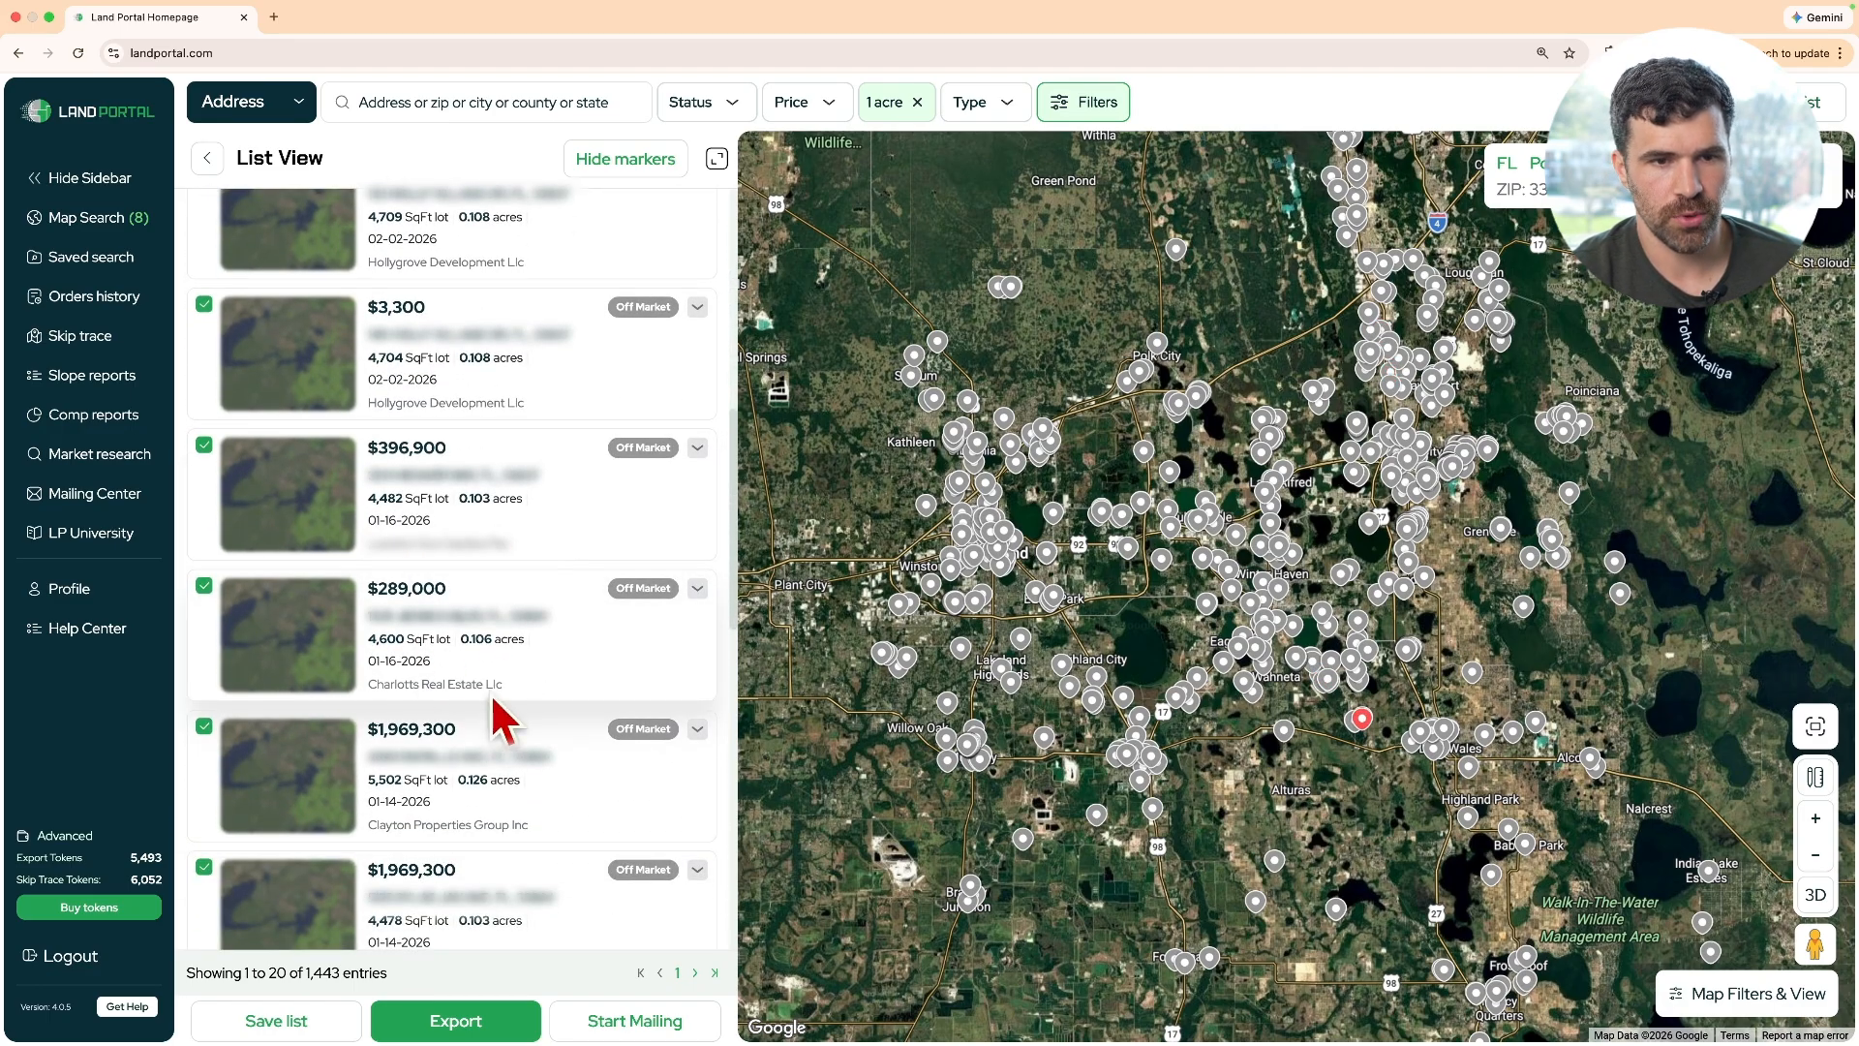
scroll(581, 717, down, 2)
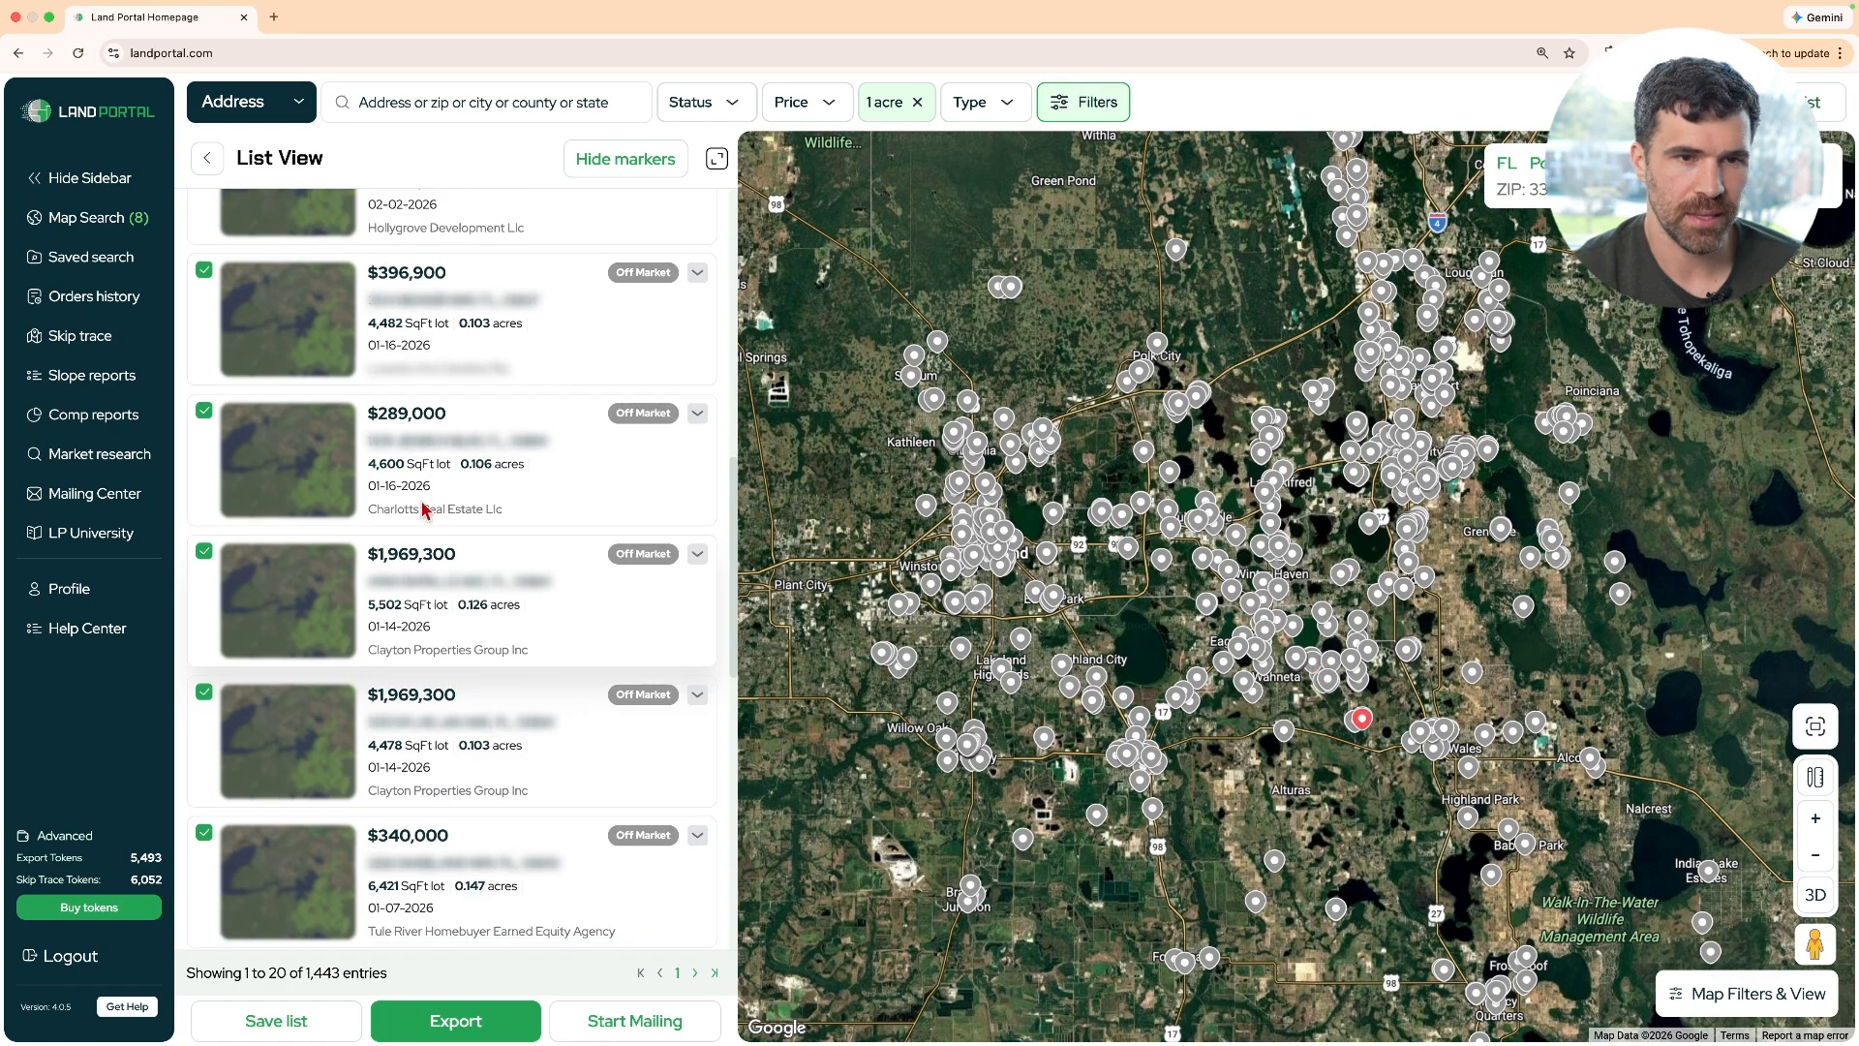
scroll(450, 581, down, 1)
scroll(427, 581, down, 4)
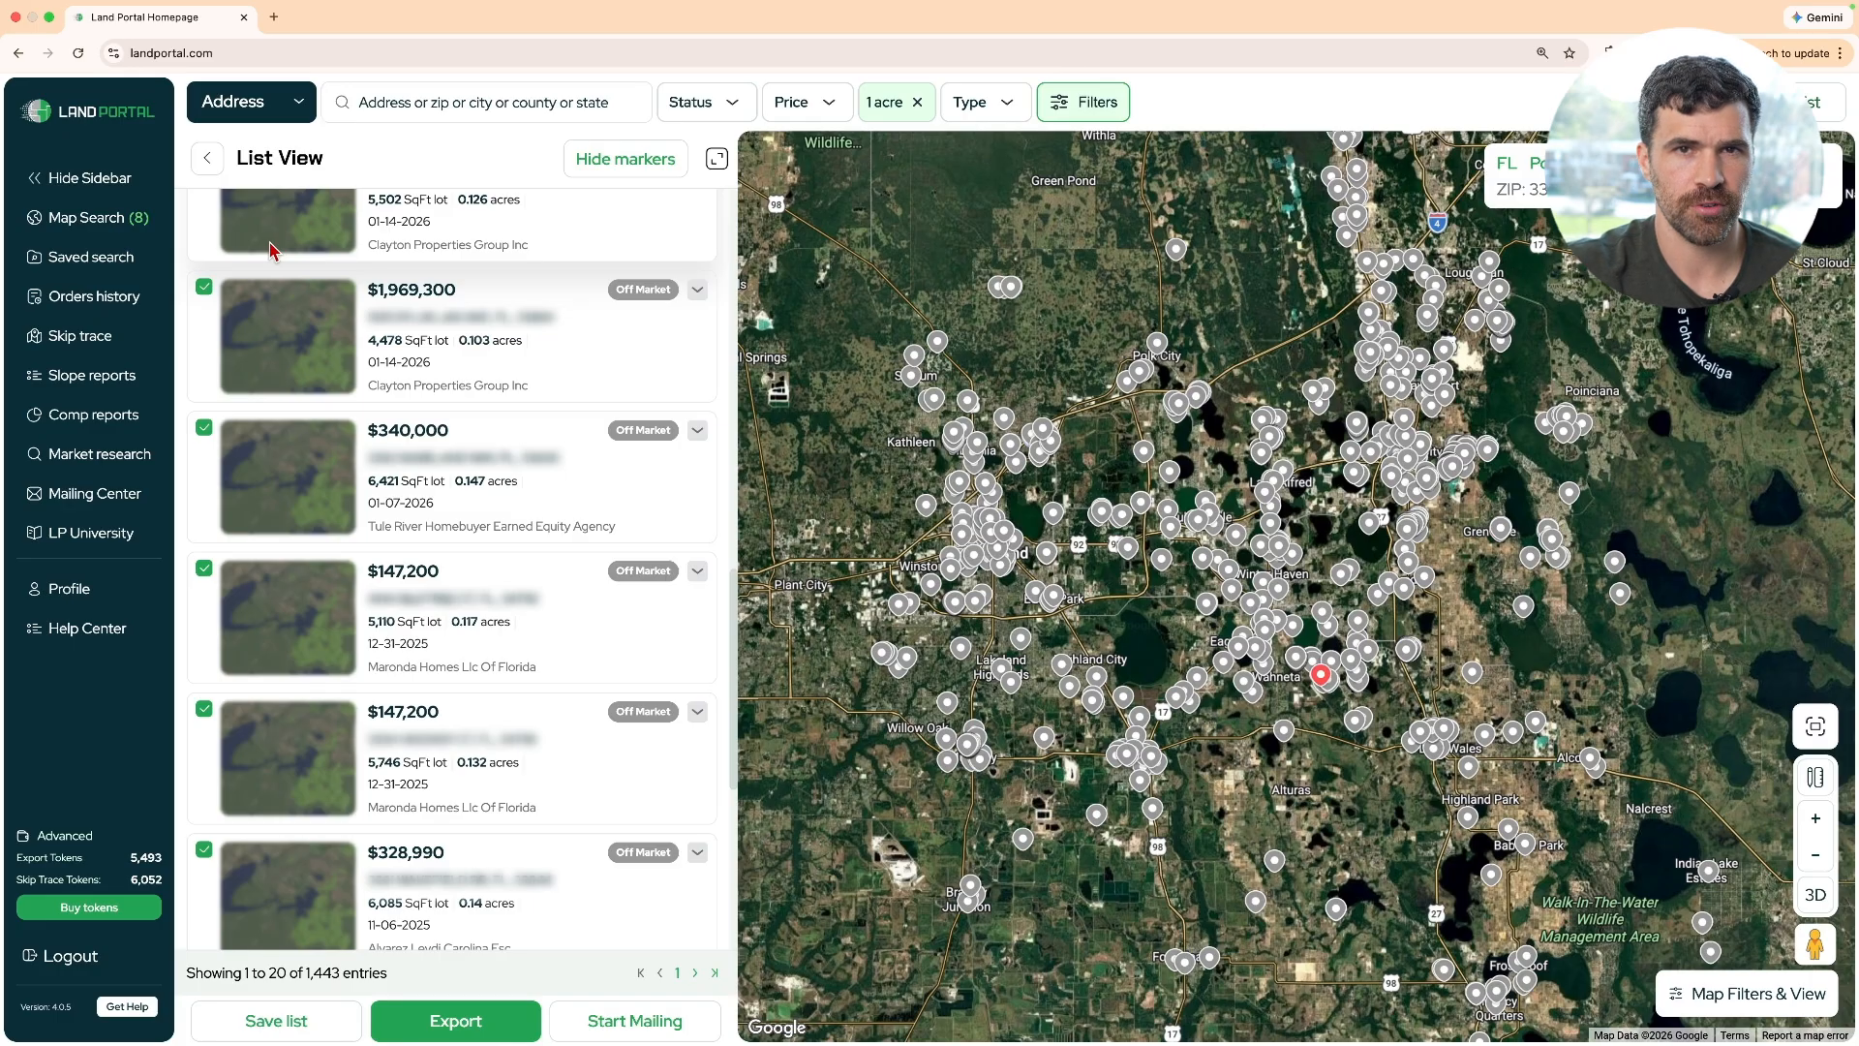
Return to the filters, limit the last sale date to after 01/01/2023, and apply the updated search
click(210, 161)
scroll(305, 468, up, 4)
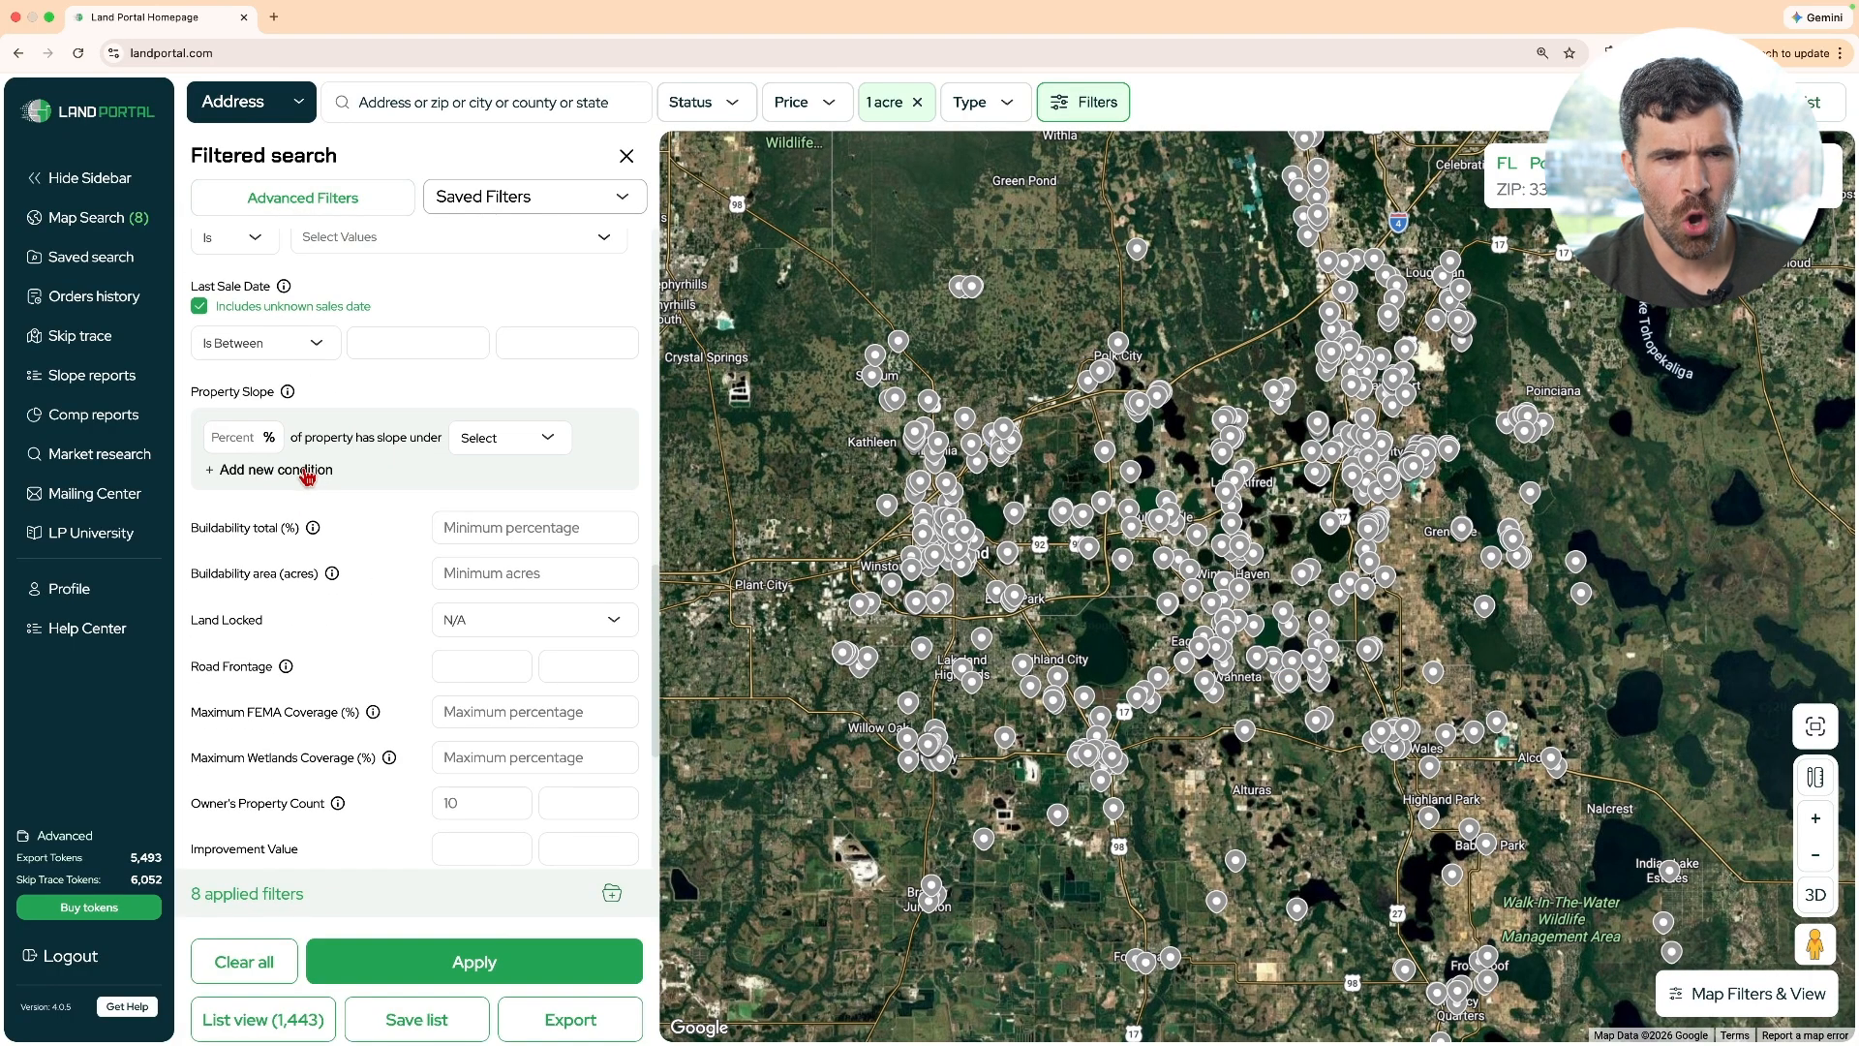
scroll(306, 469, up, 4)
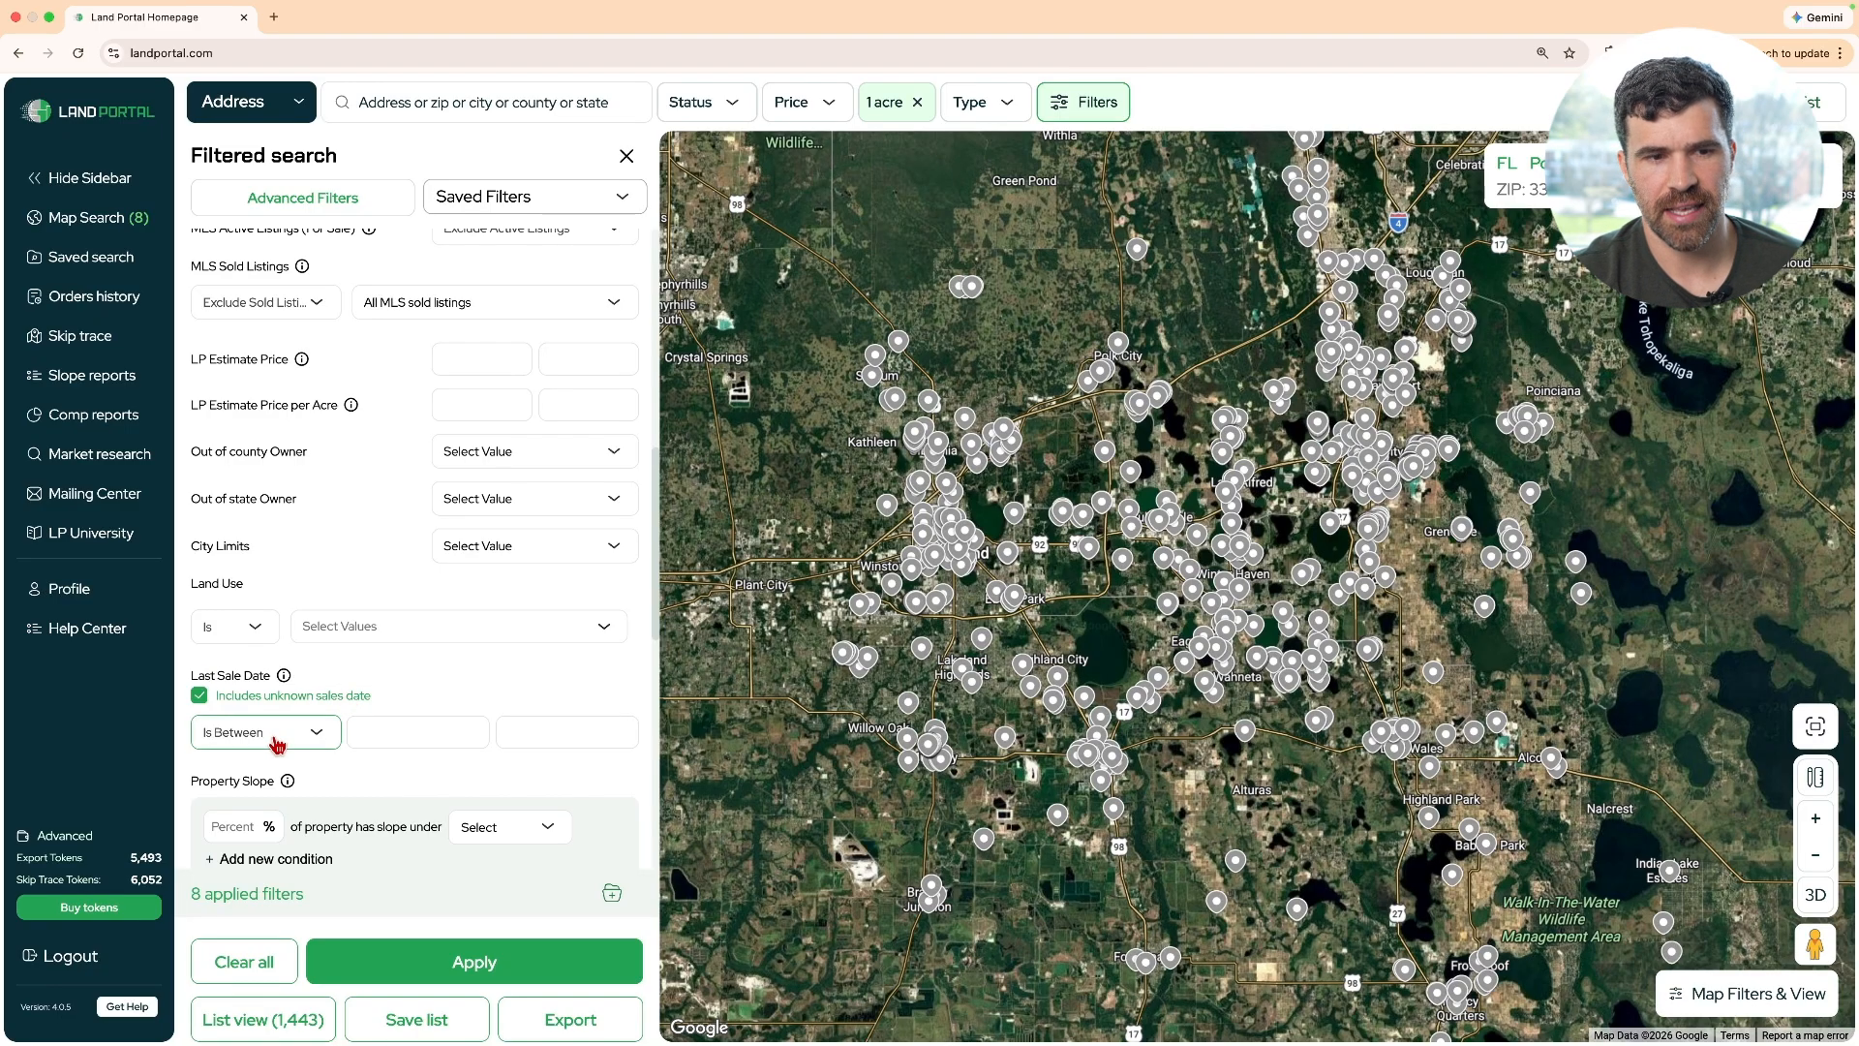
click(308, 733)
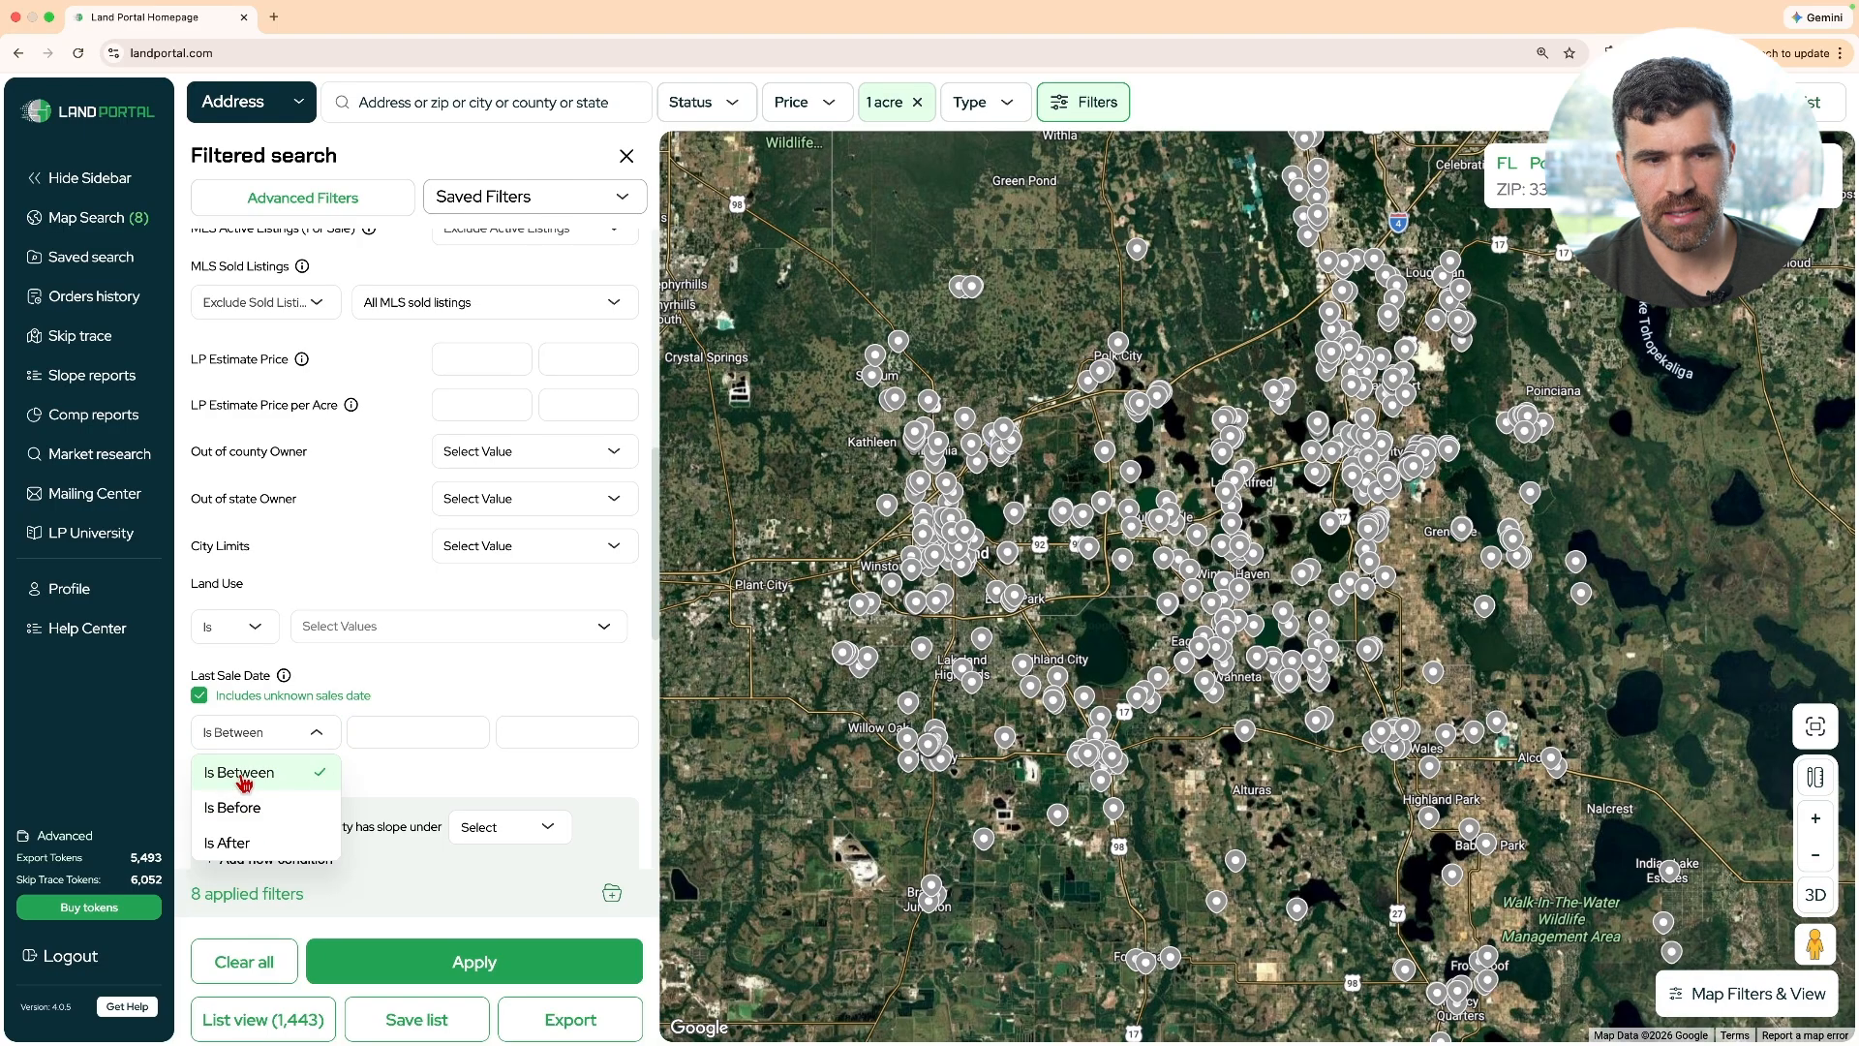
click(254, 843)
click(390, 732)
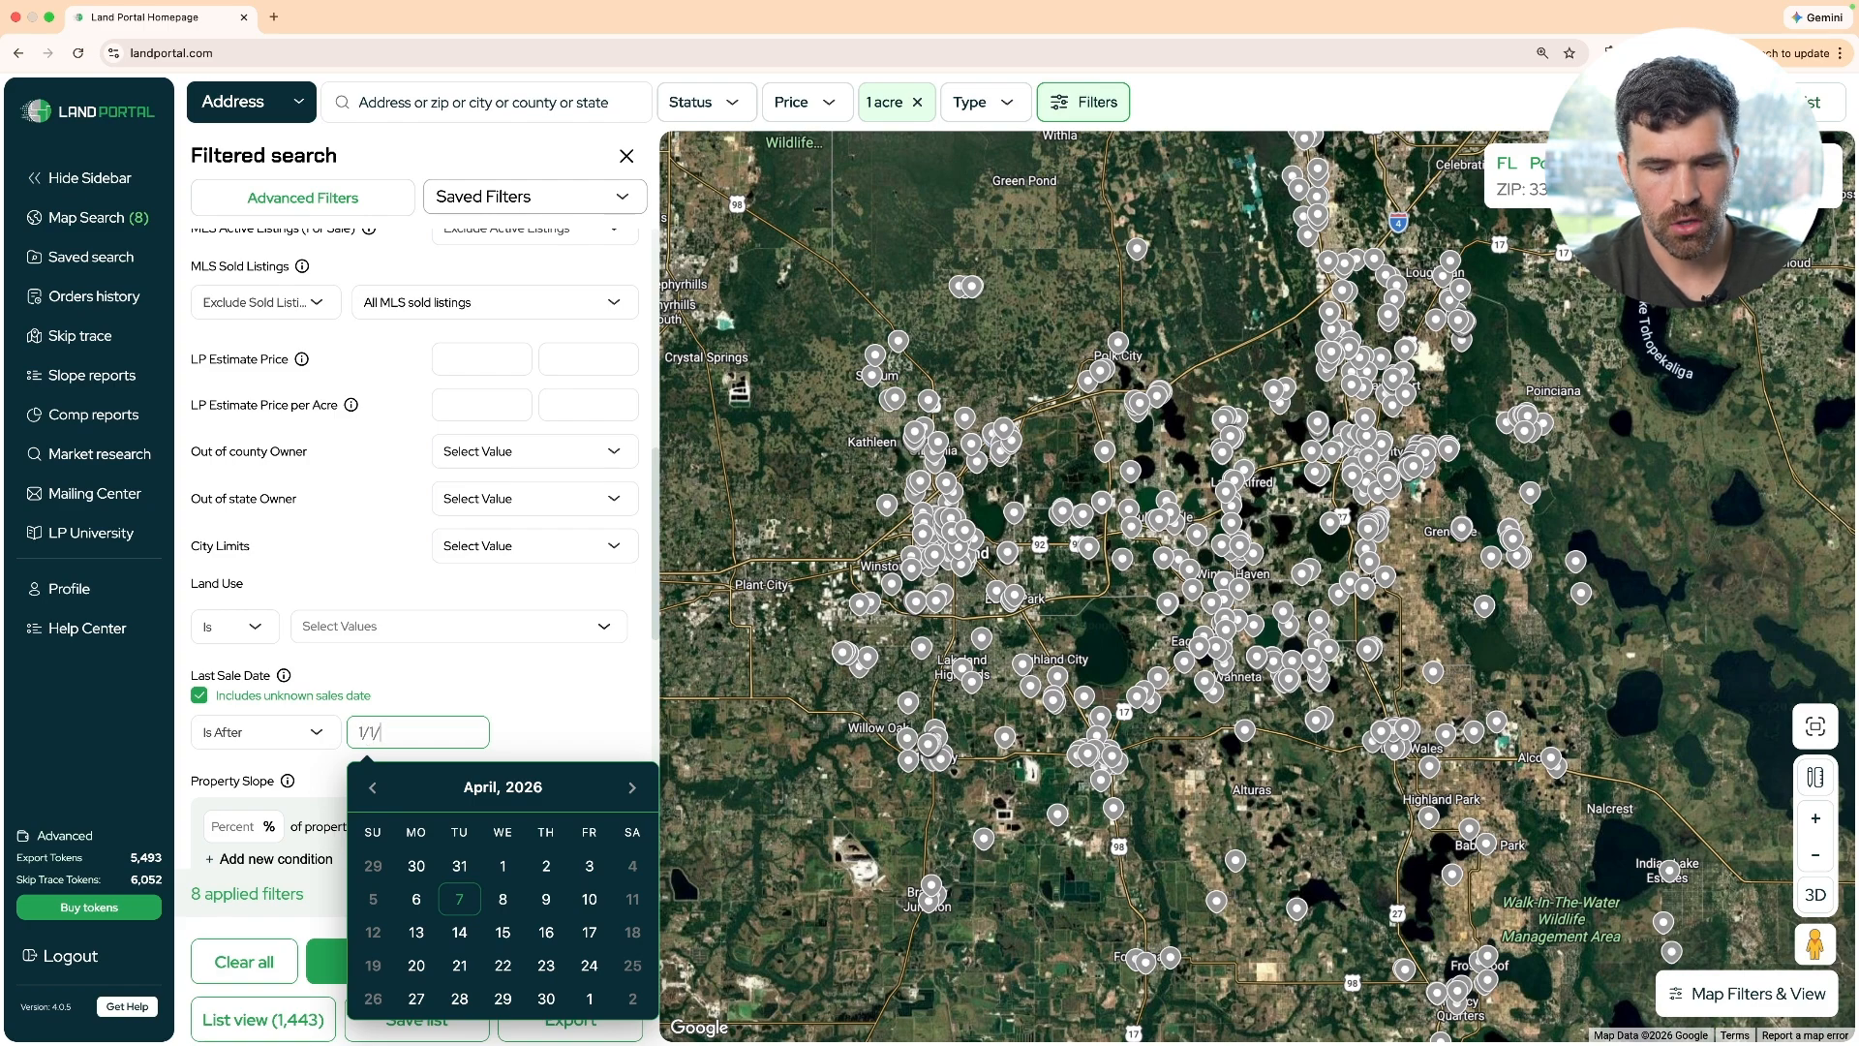
click(504, 701)
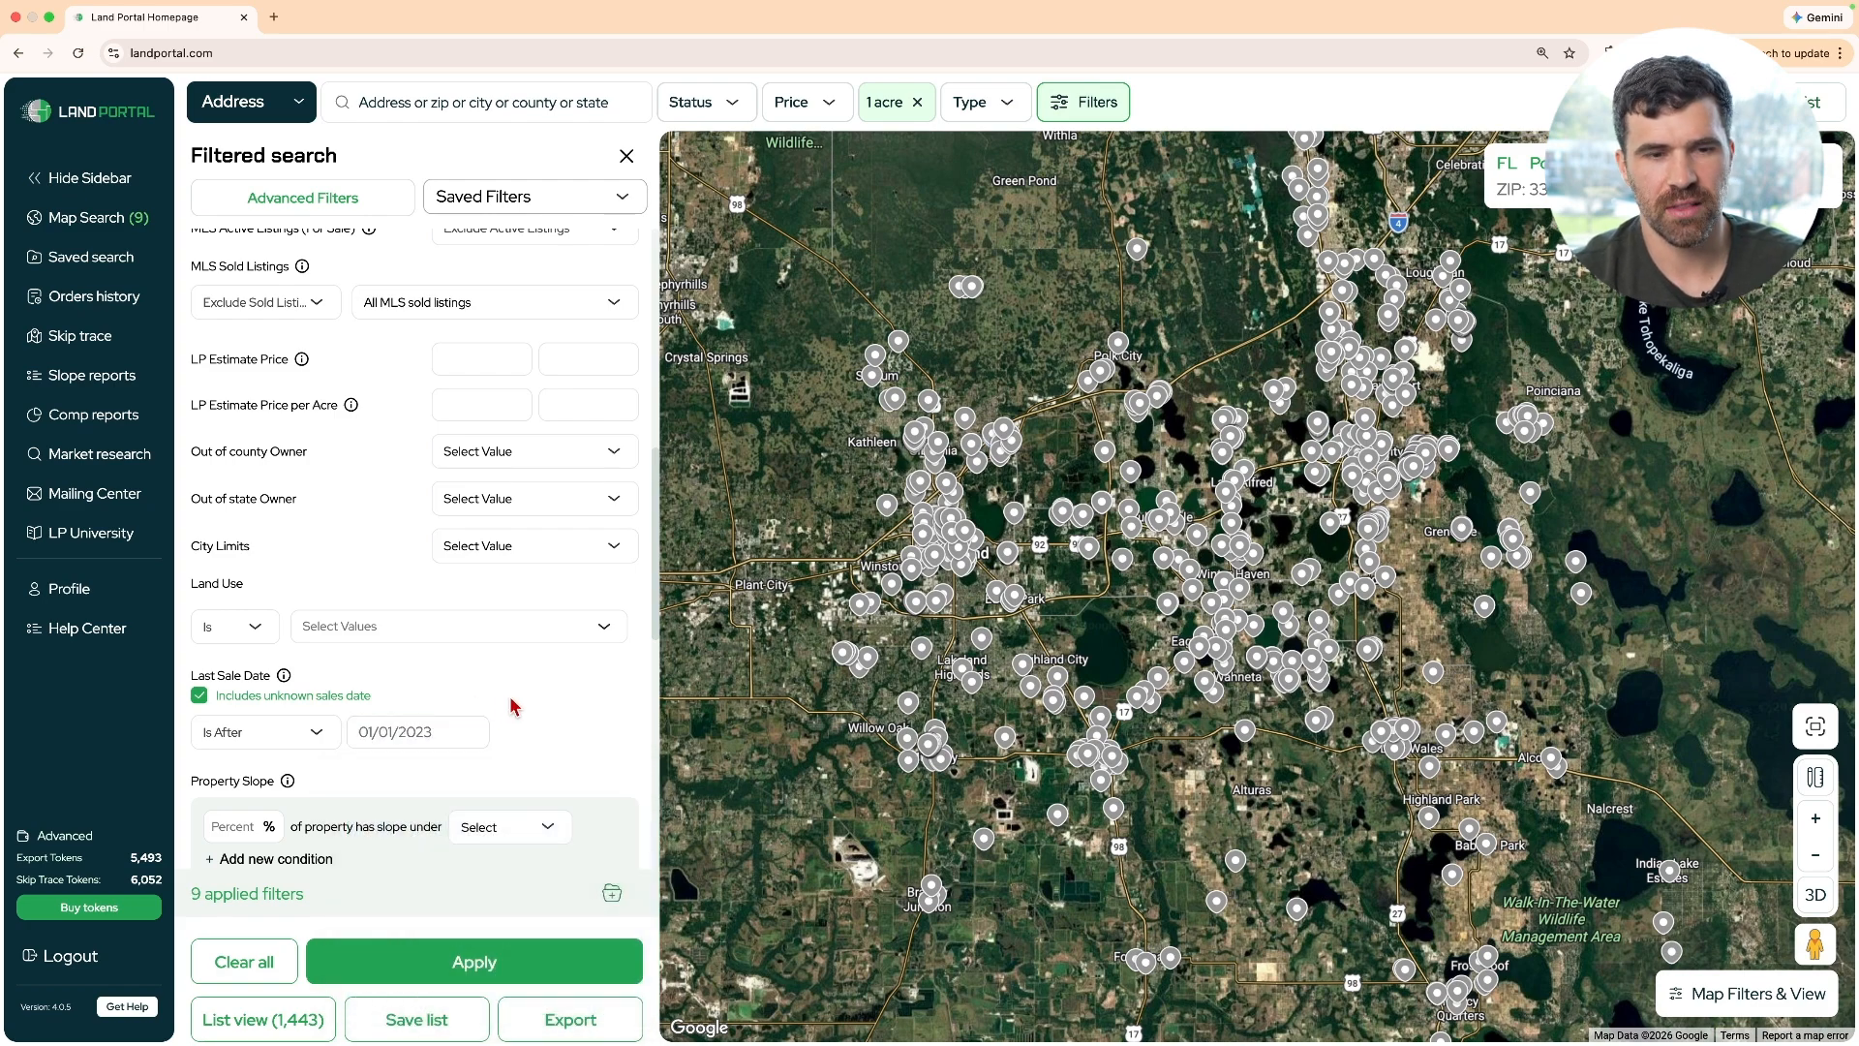
click(413, 961)
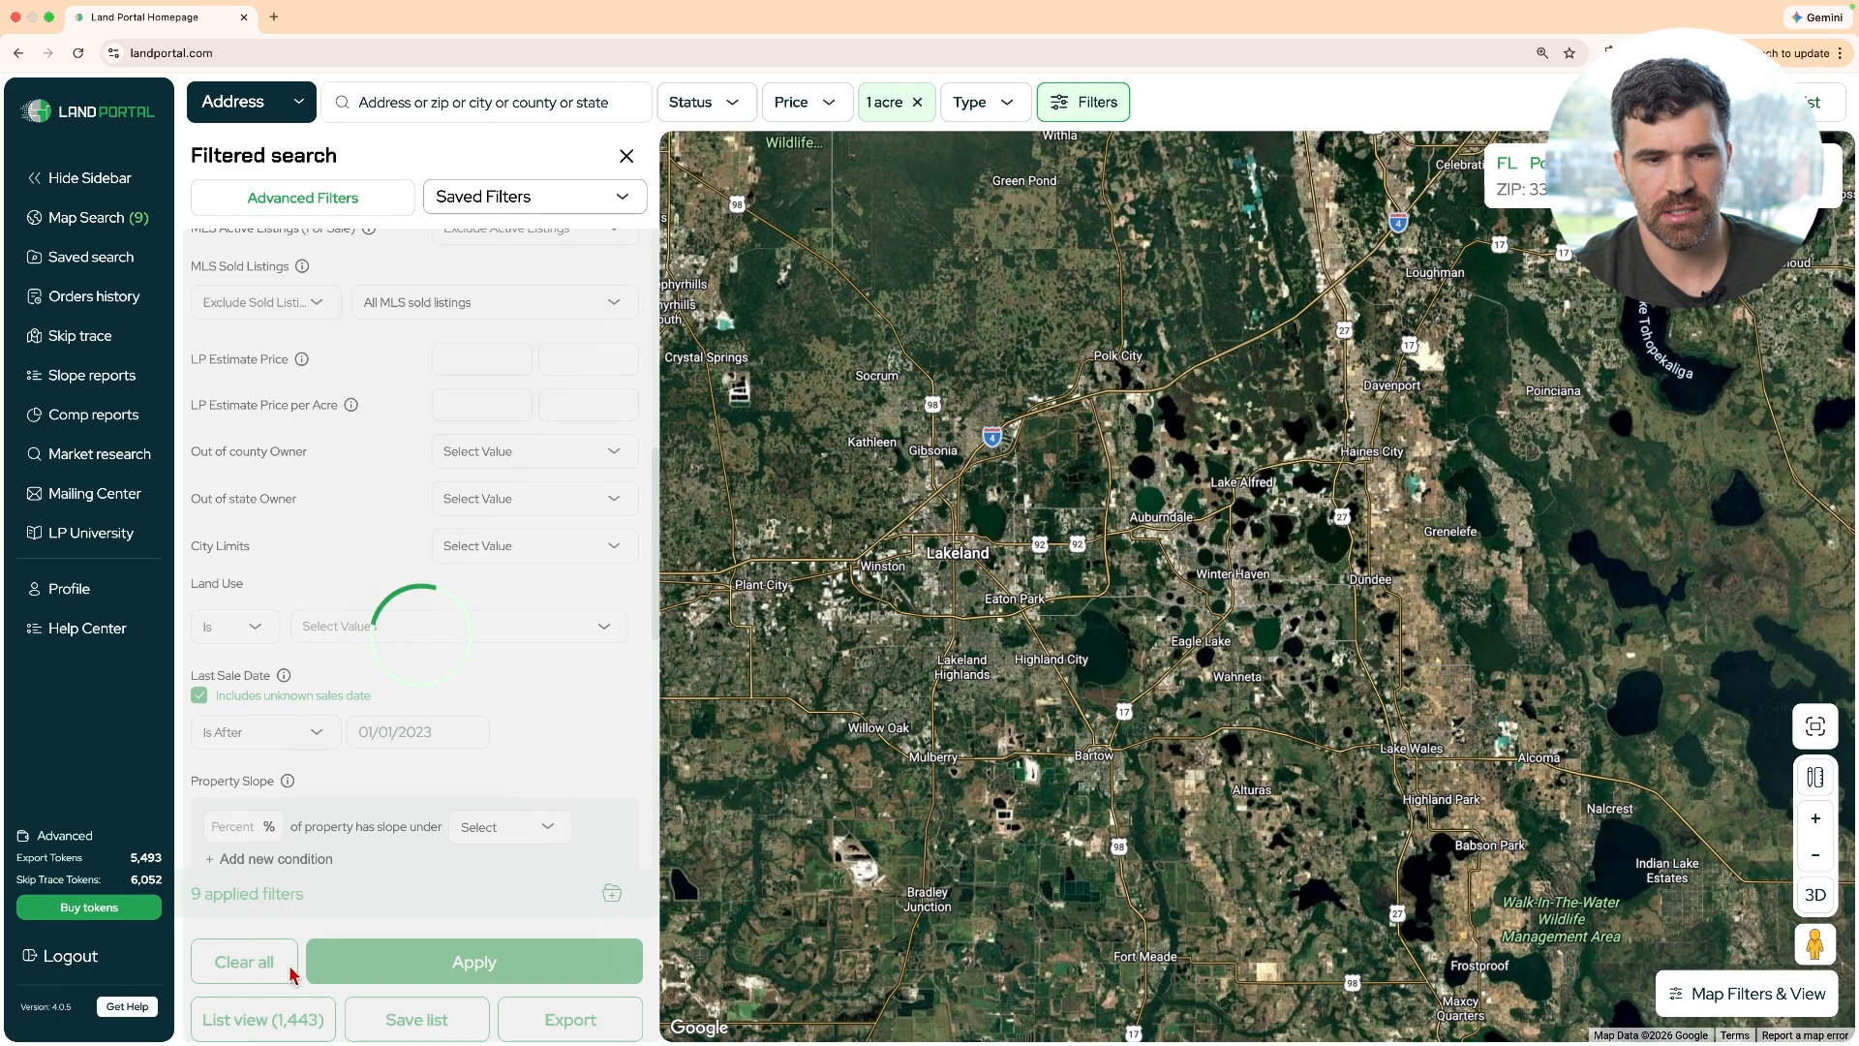
Limit the last sale date to after 04/01/2025 in the filters and apply the updated search
click(284, 1029)
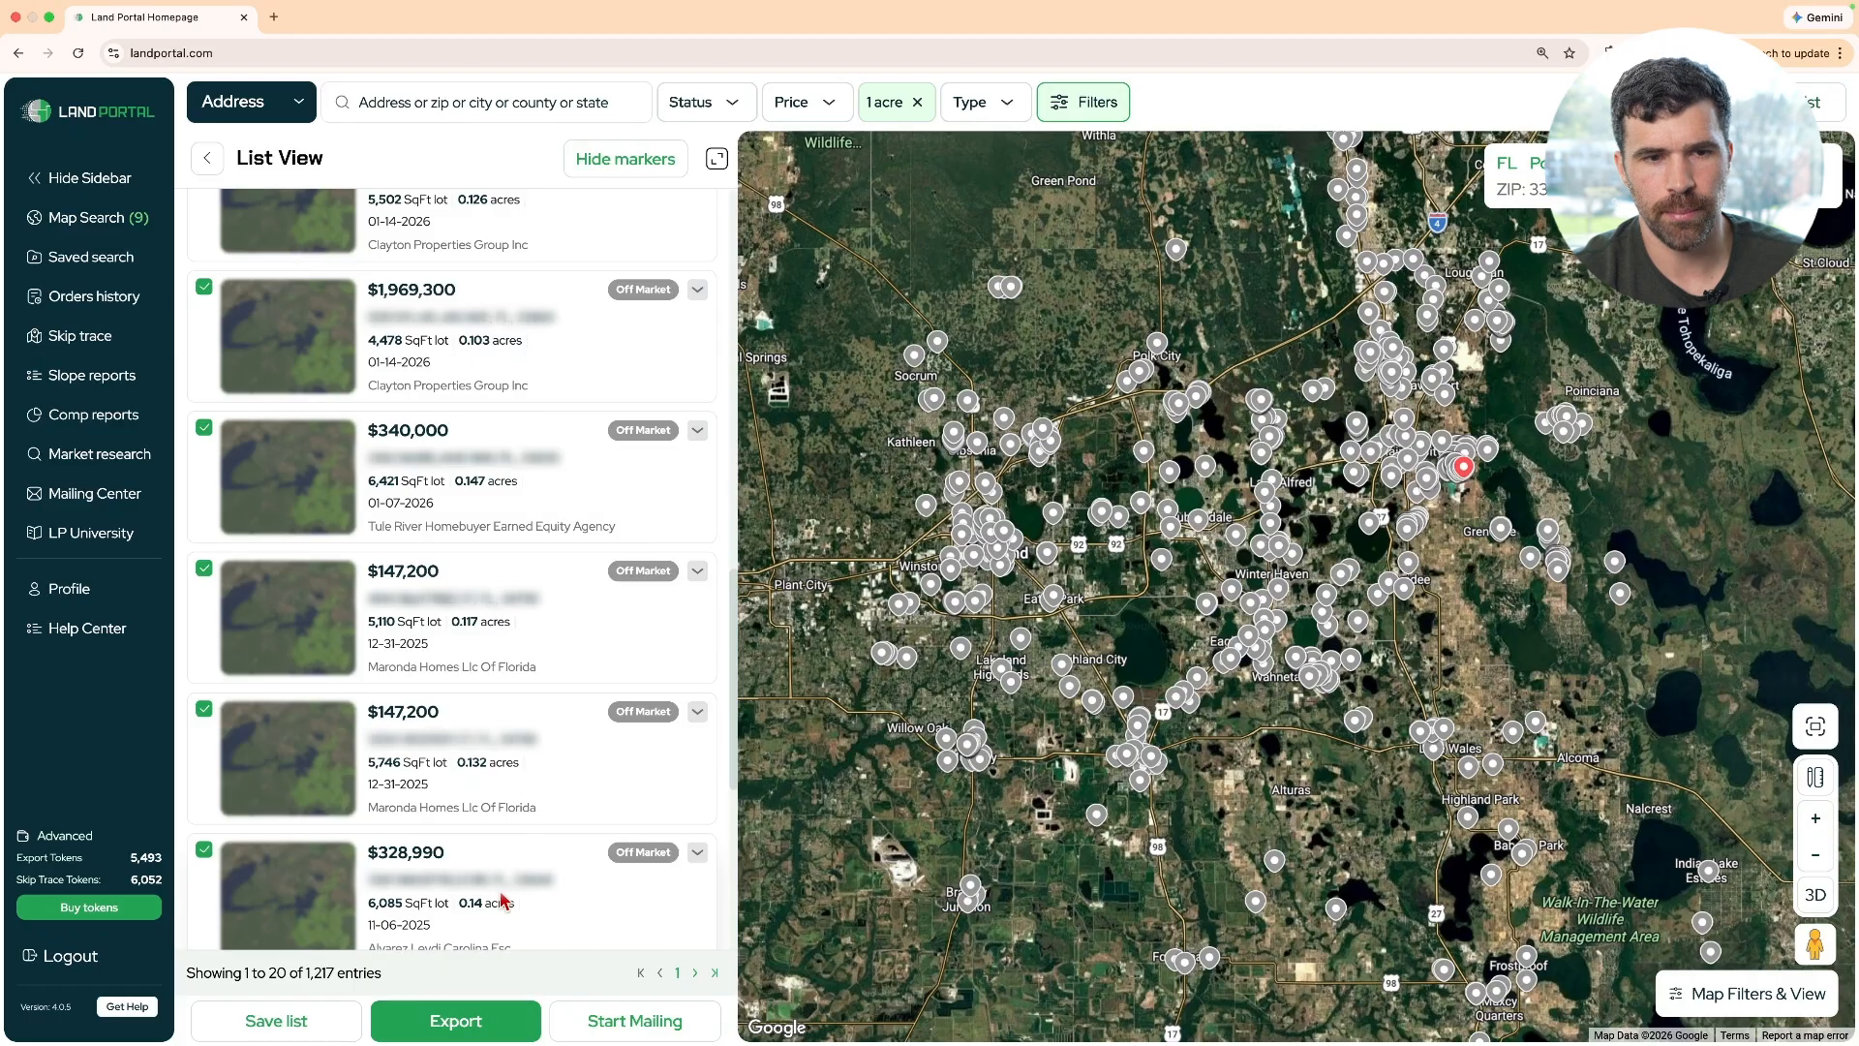
click(207, 158)
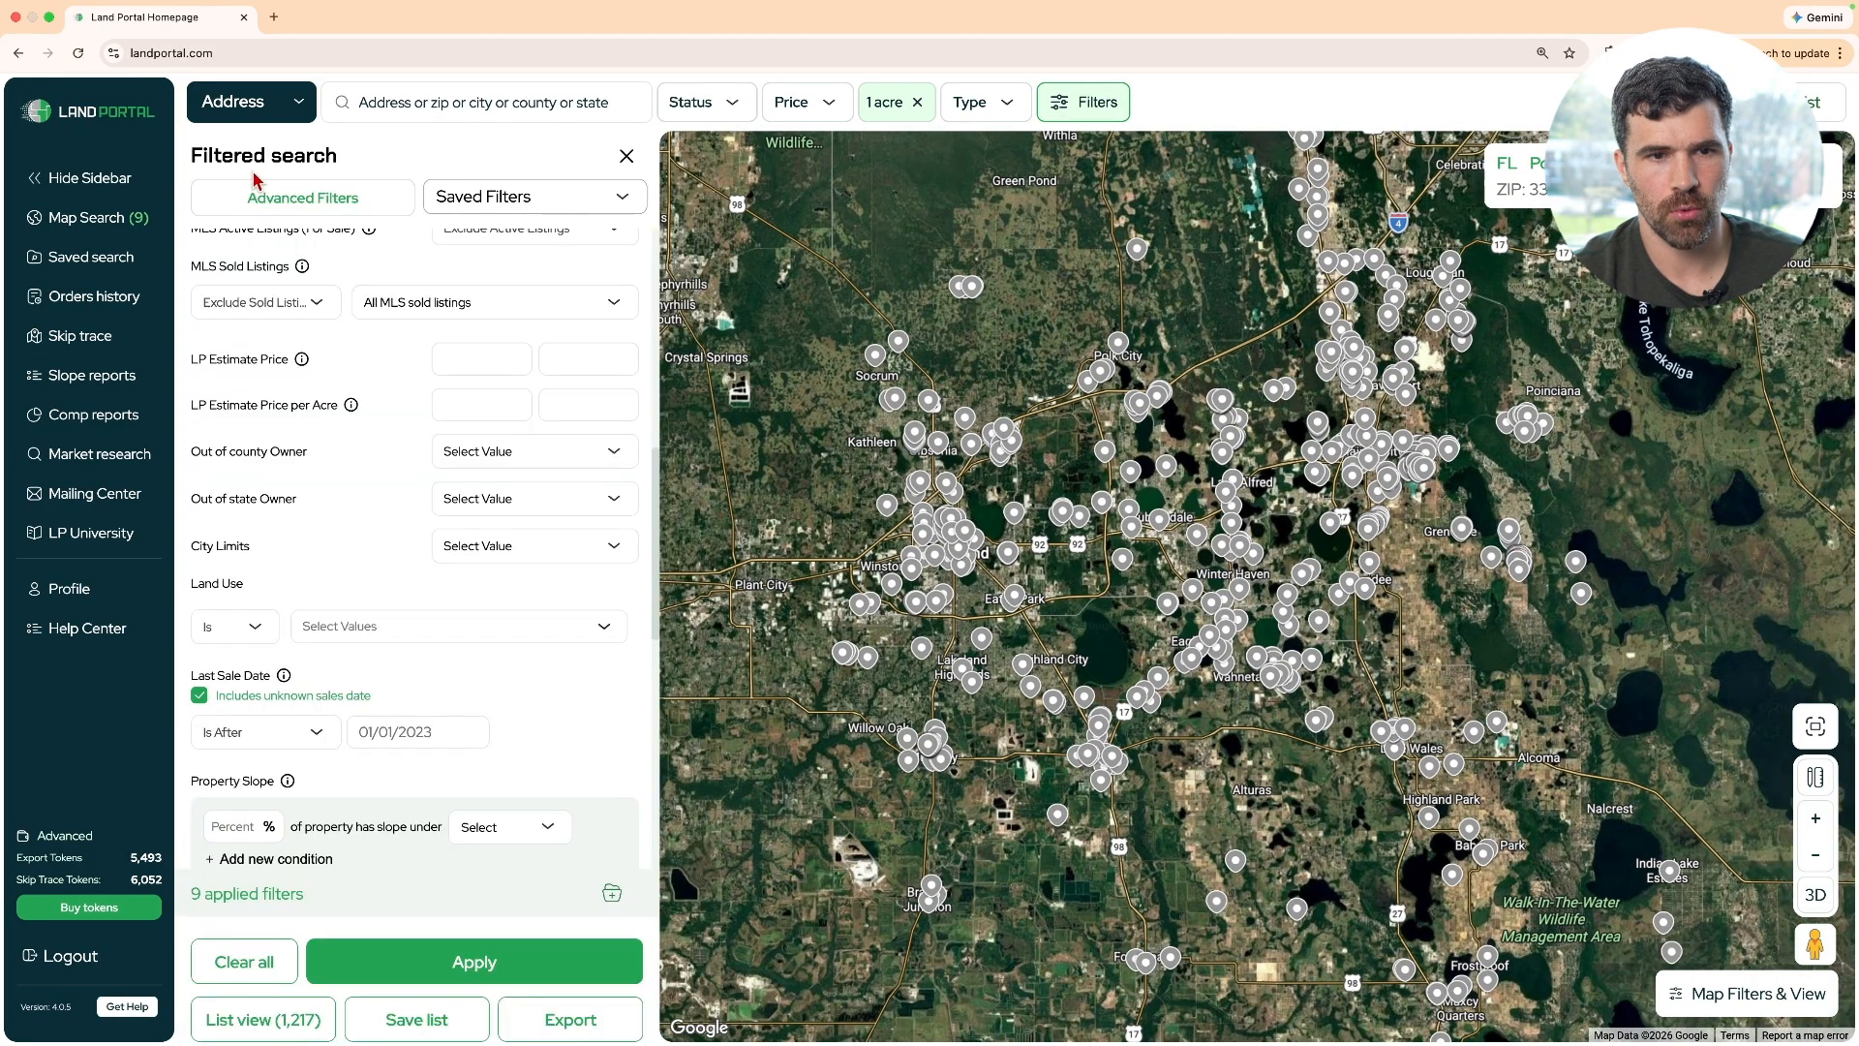
click(372, 731)
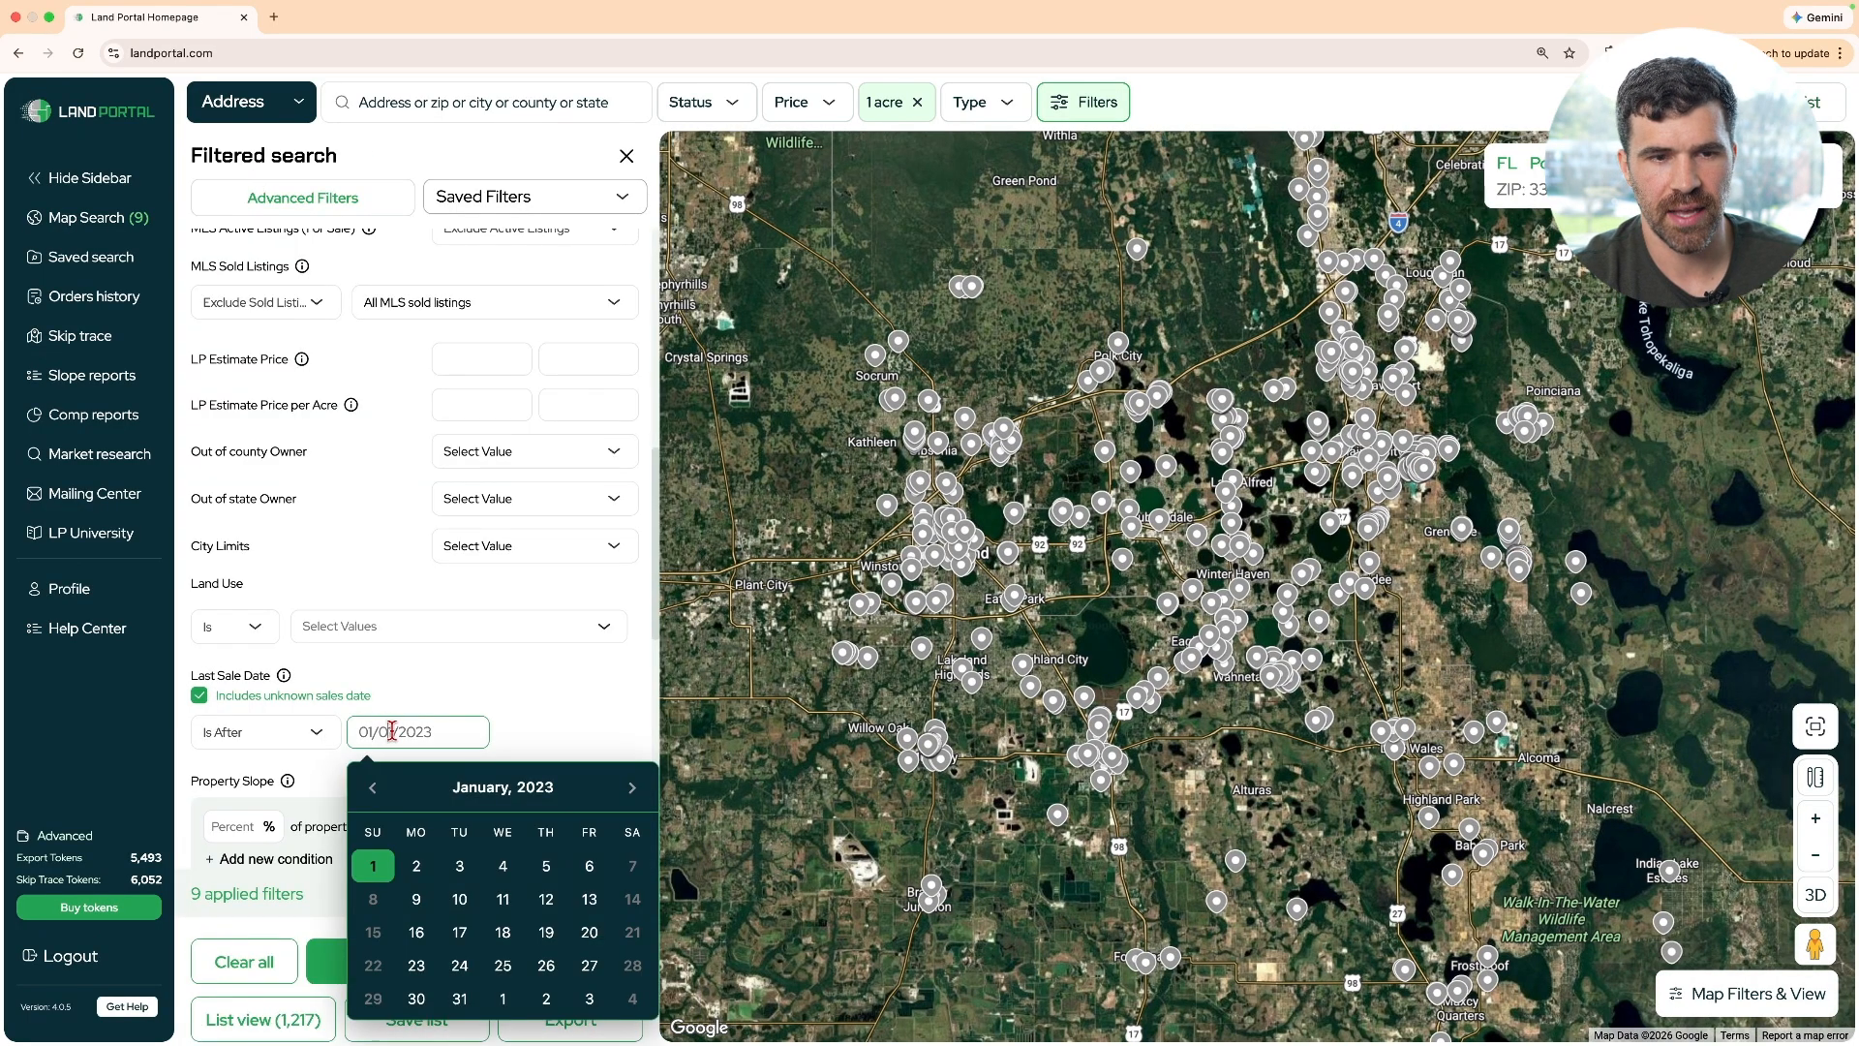
drag(393, 731, 433, 732)
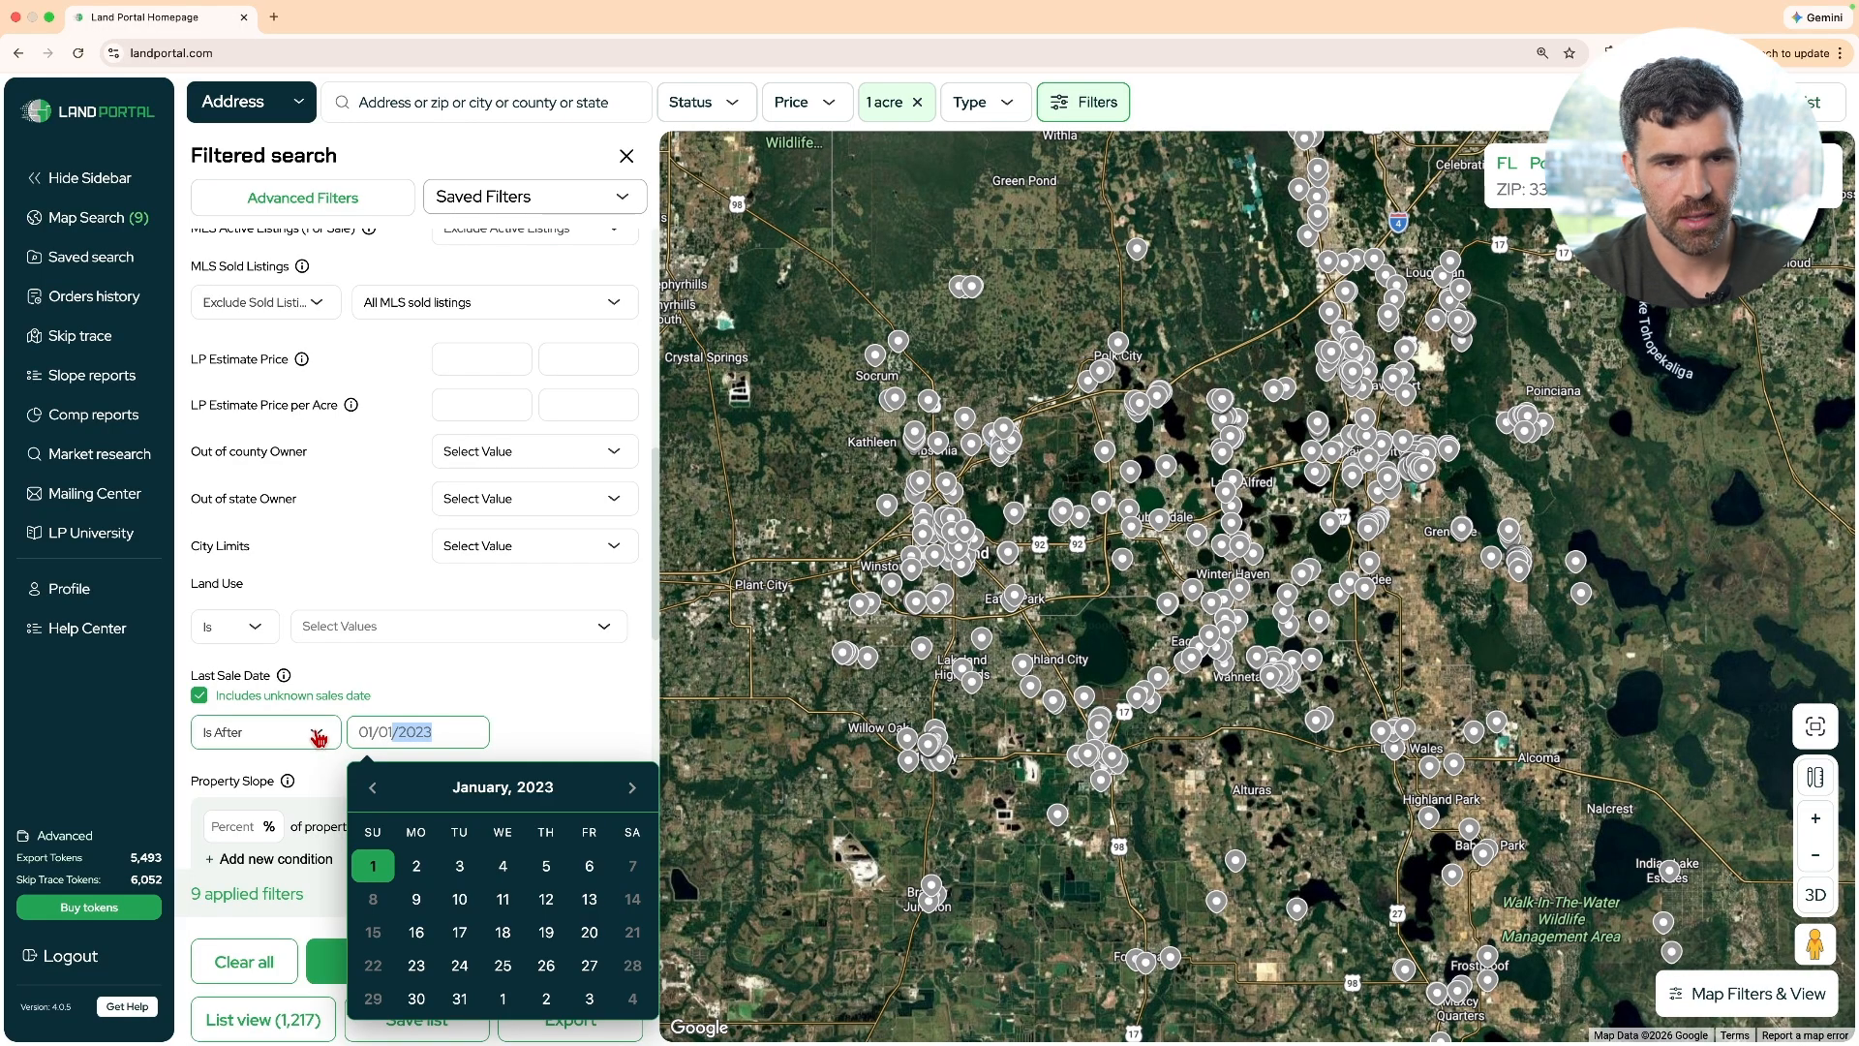
key(super+a)
key(BackSpace)
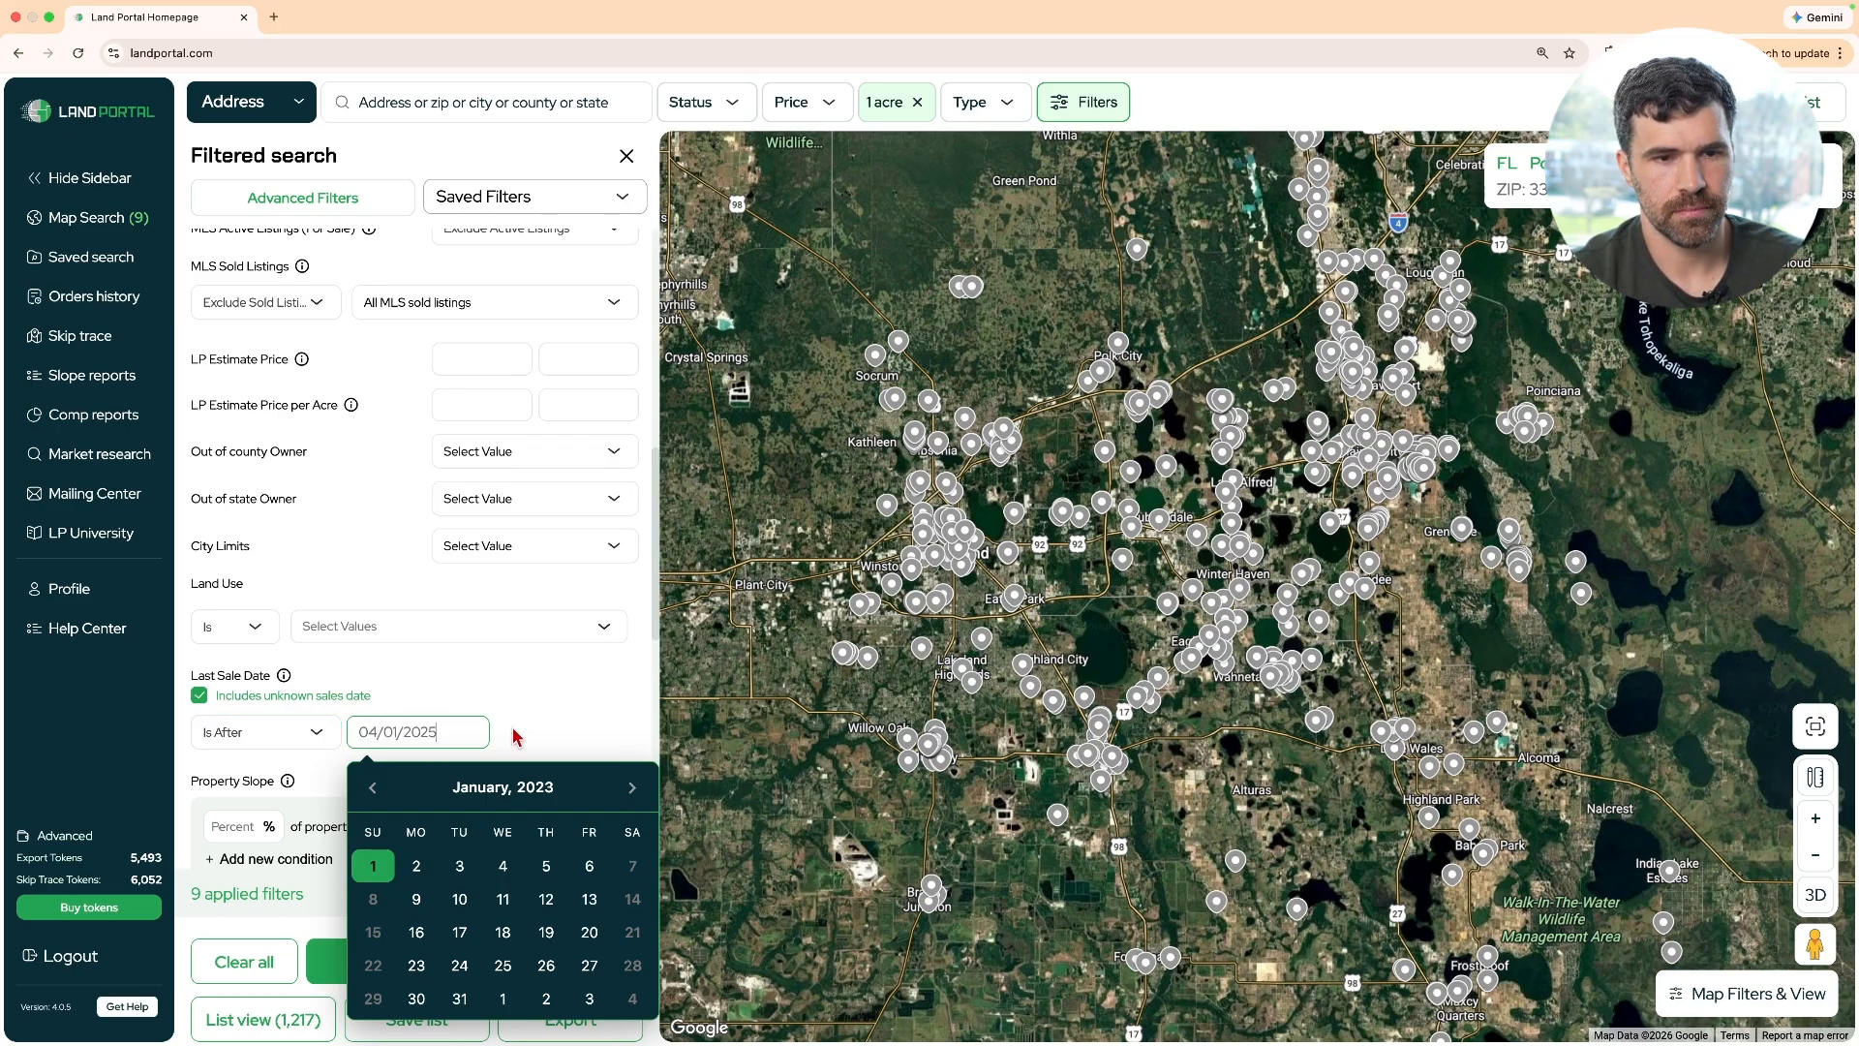
click(554, 695)
click(400, 965)
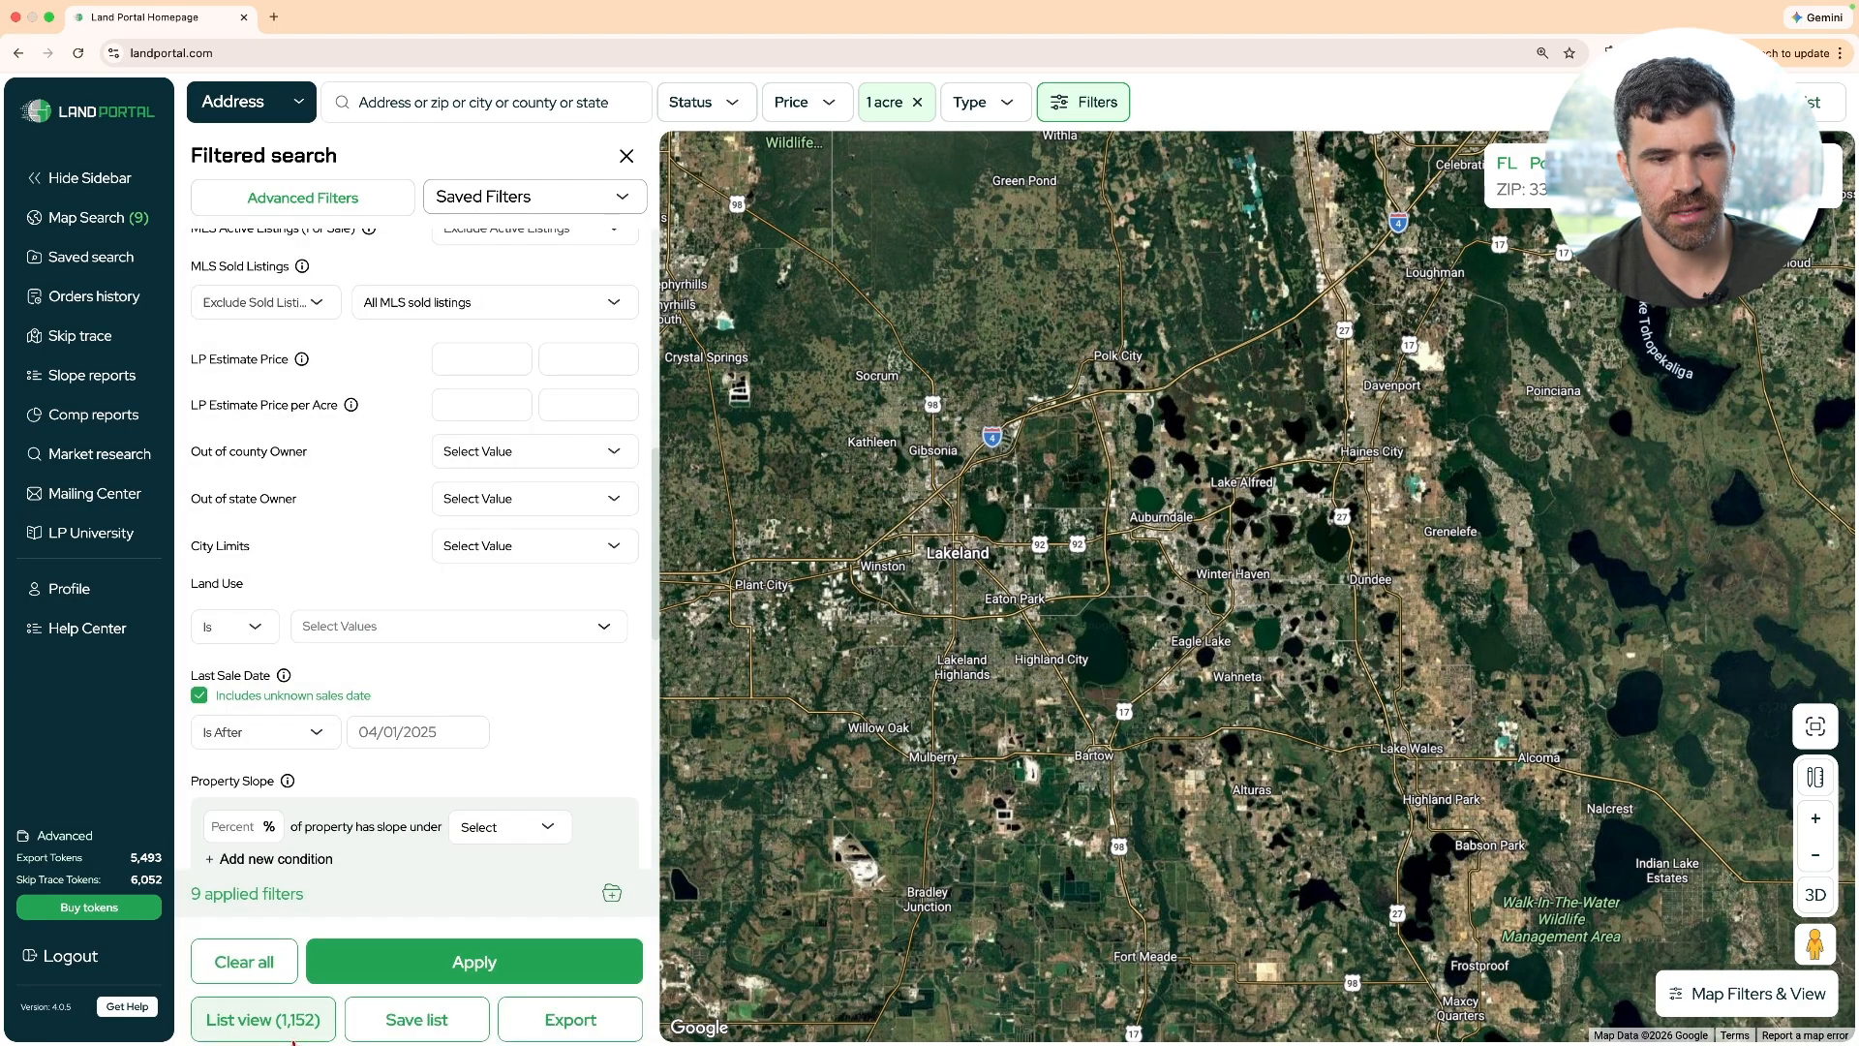
Open the matching properties as a list and examine the owners and sale dates on the first page
click(289, 1028)
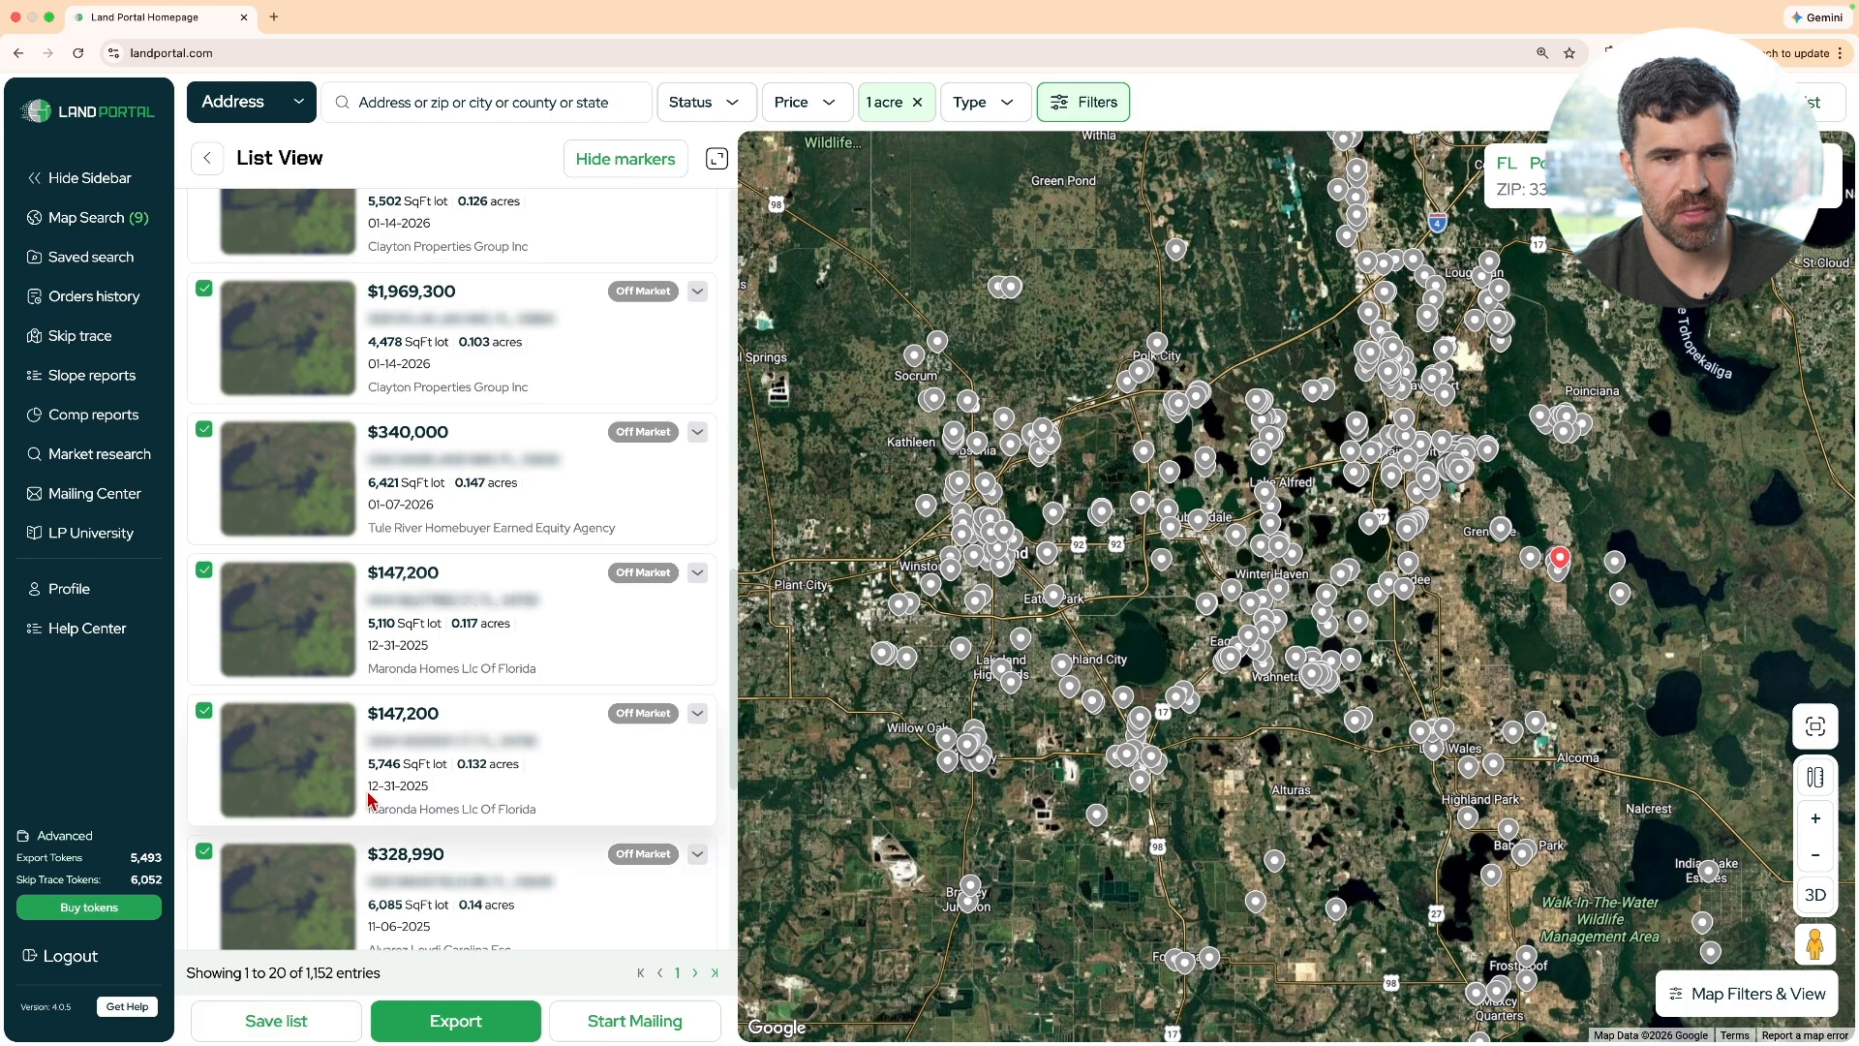
scroll(370, 802, down, 1)
scroll(369, 801, down, 10)
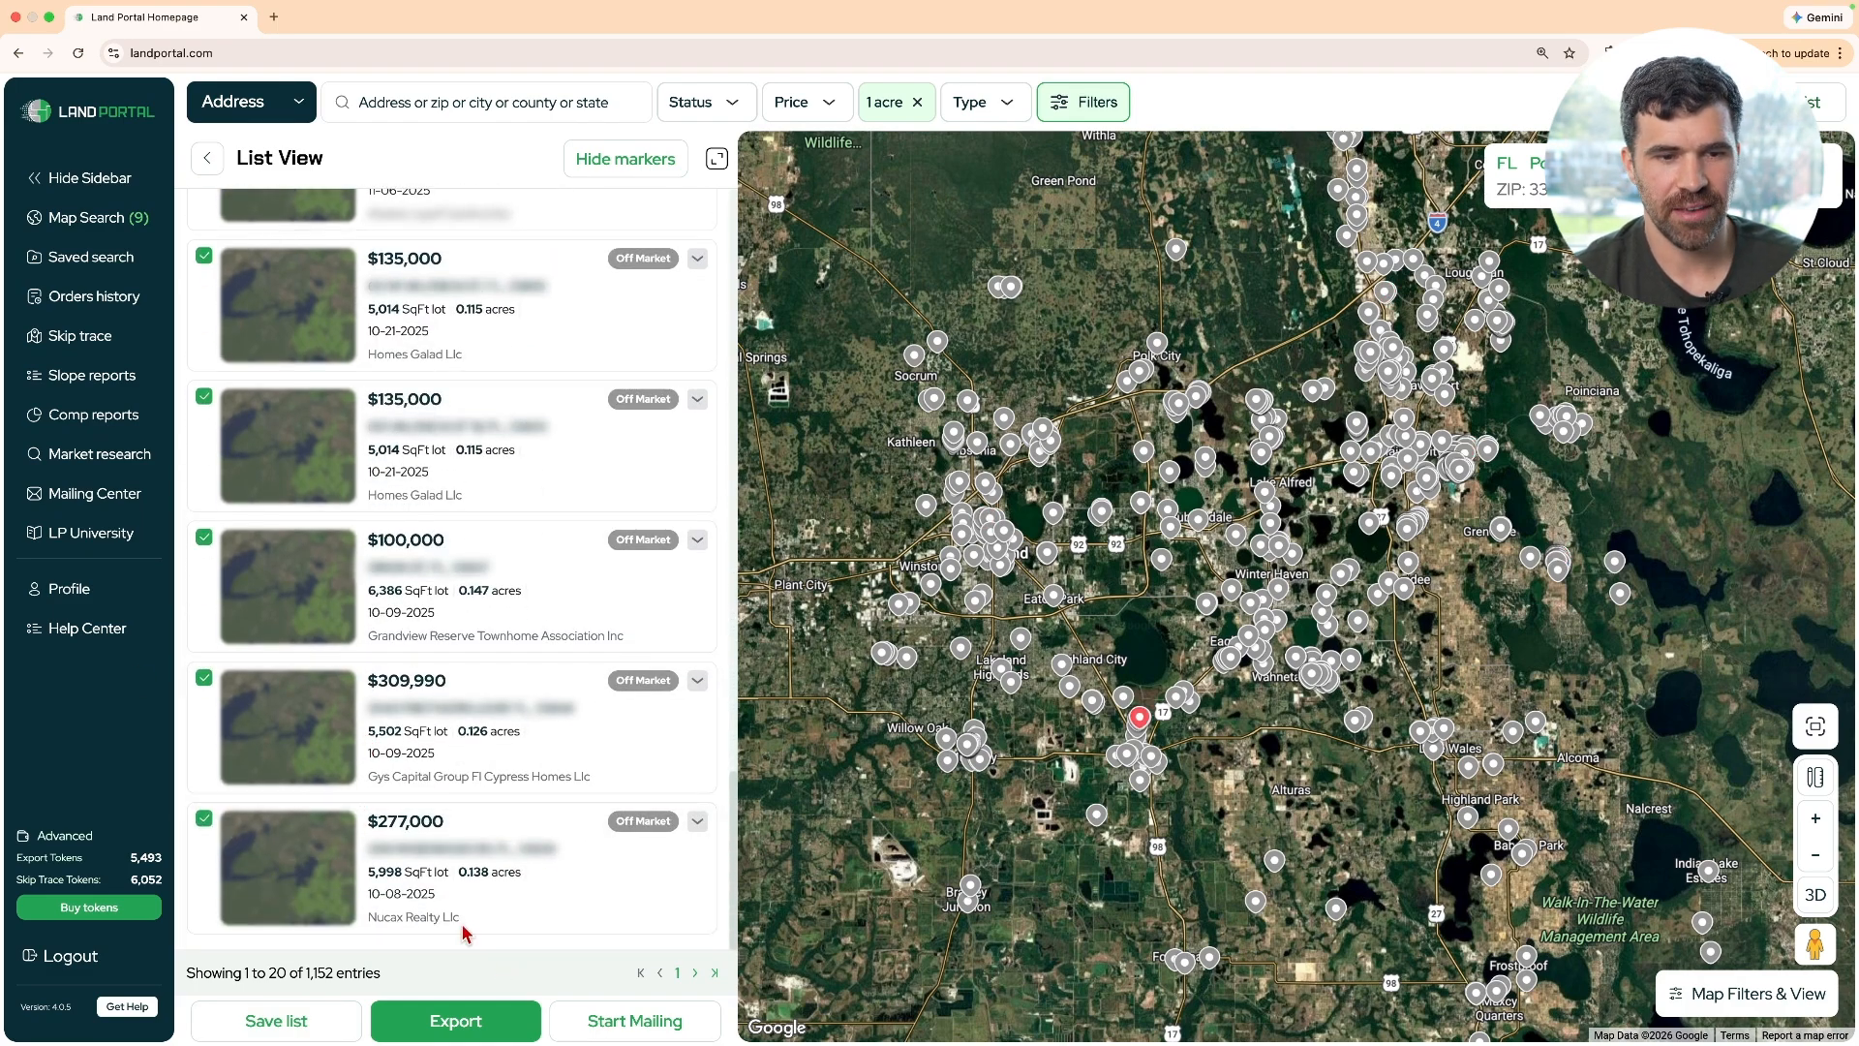
Return to the filters, raise the minimum owner's property count to 15, and apply the updated search
click(206, 156)
scroll(456, 581, down, 6)
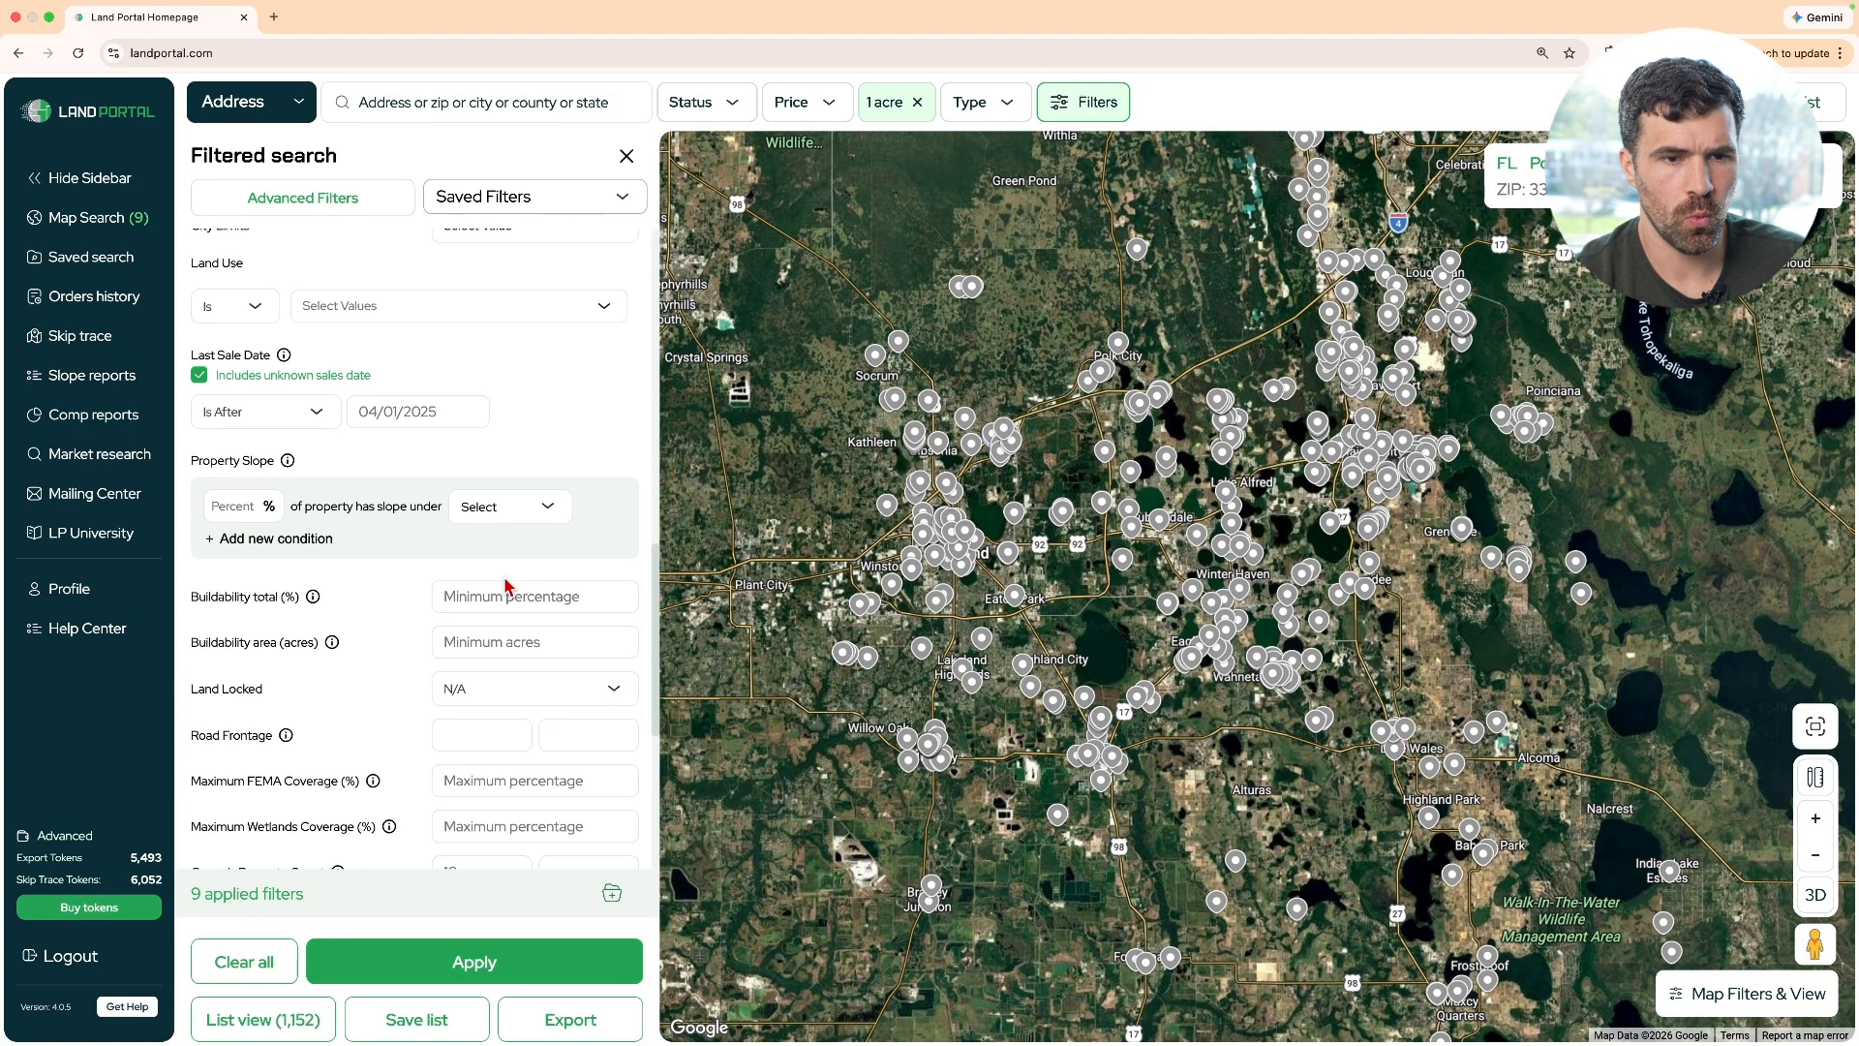
click(481, 598)
key(BackSpace)
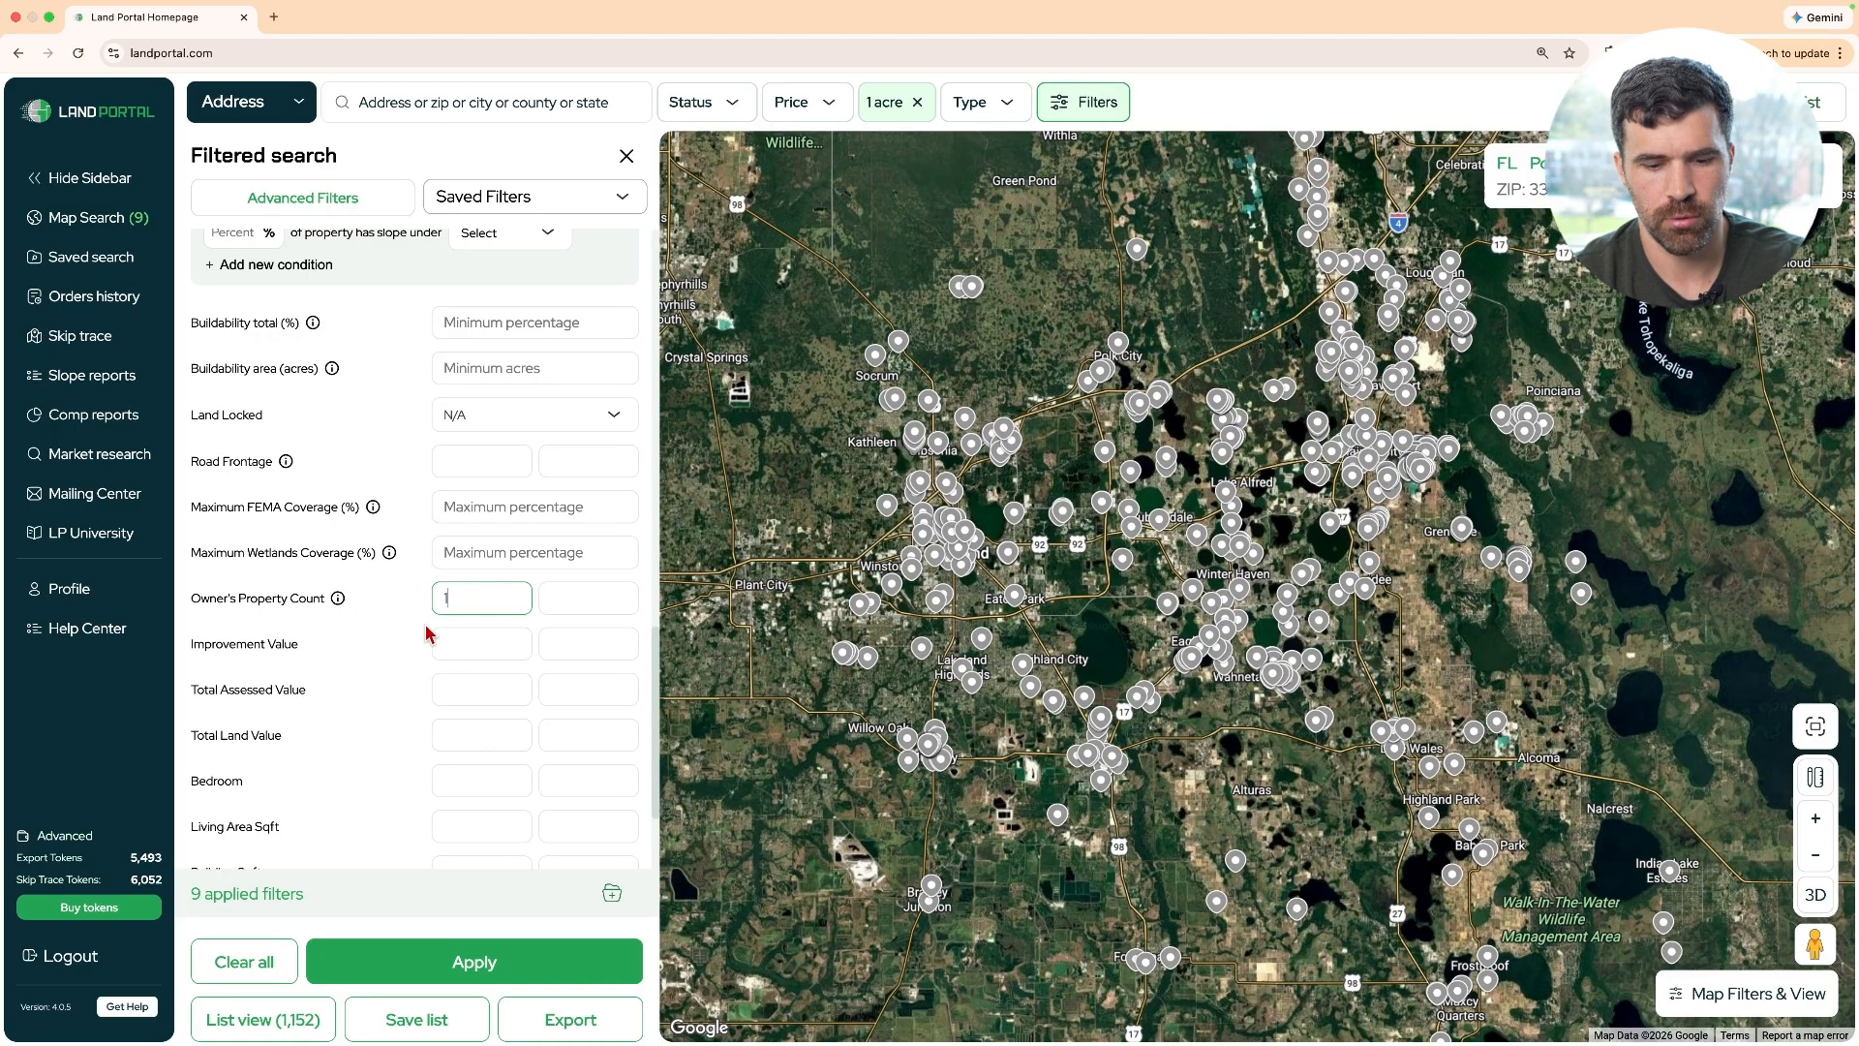
text(5)
click(468, 958)
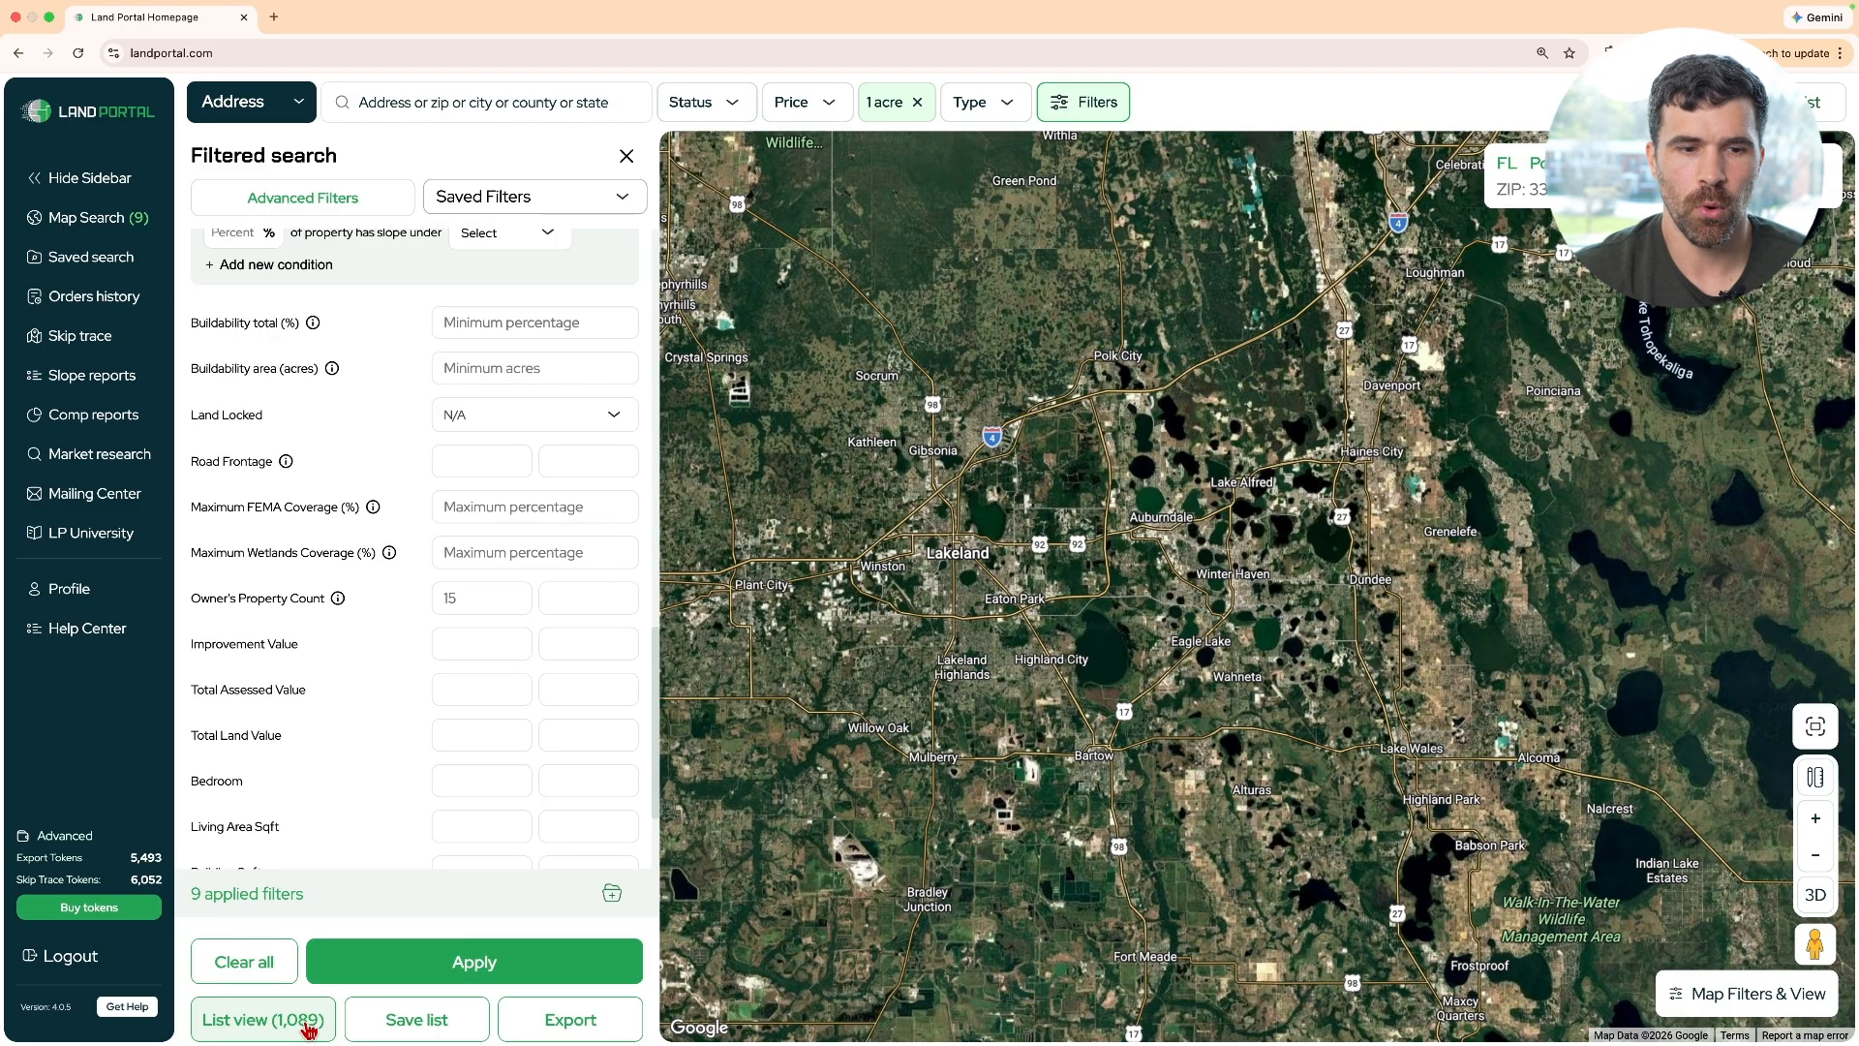
Open the filtered properties as a list, view the export order for all of them, and cancel it
click(307, 1026)
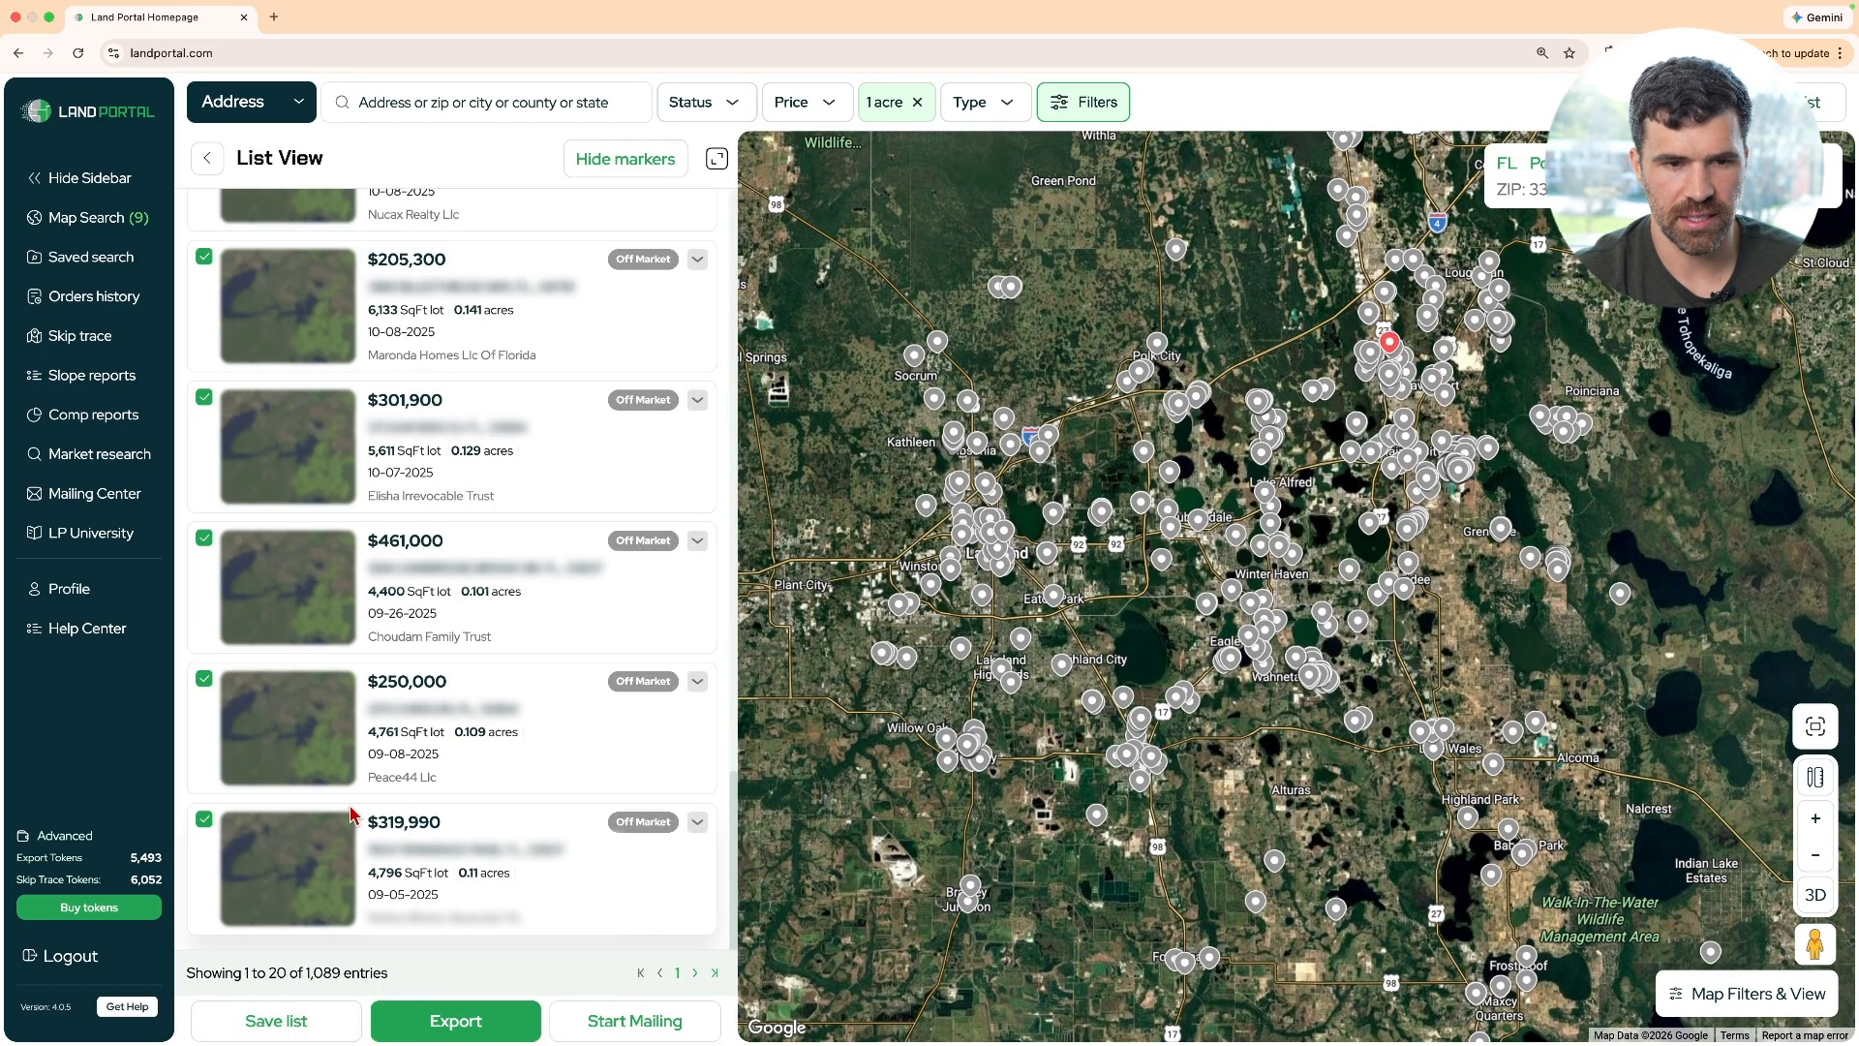
click(447, 1024)
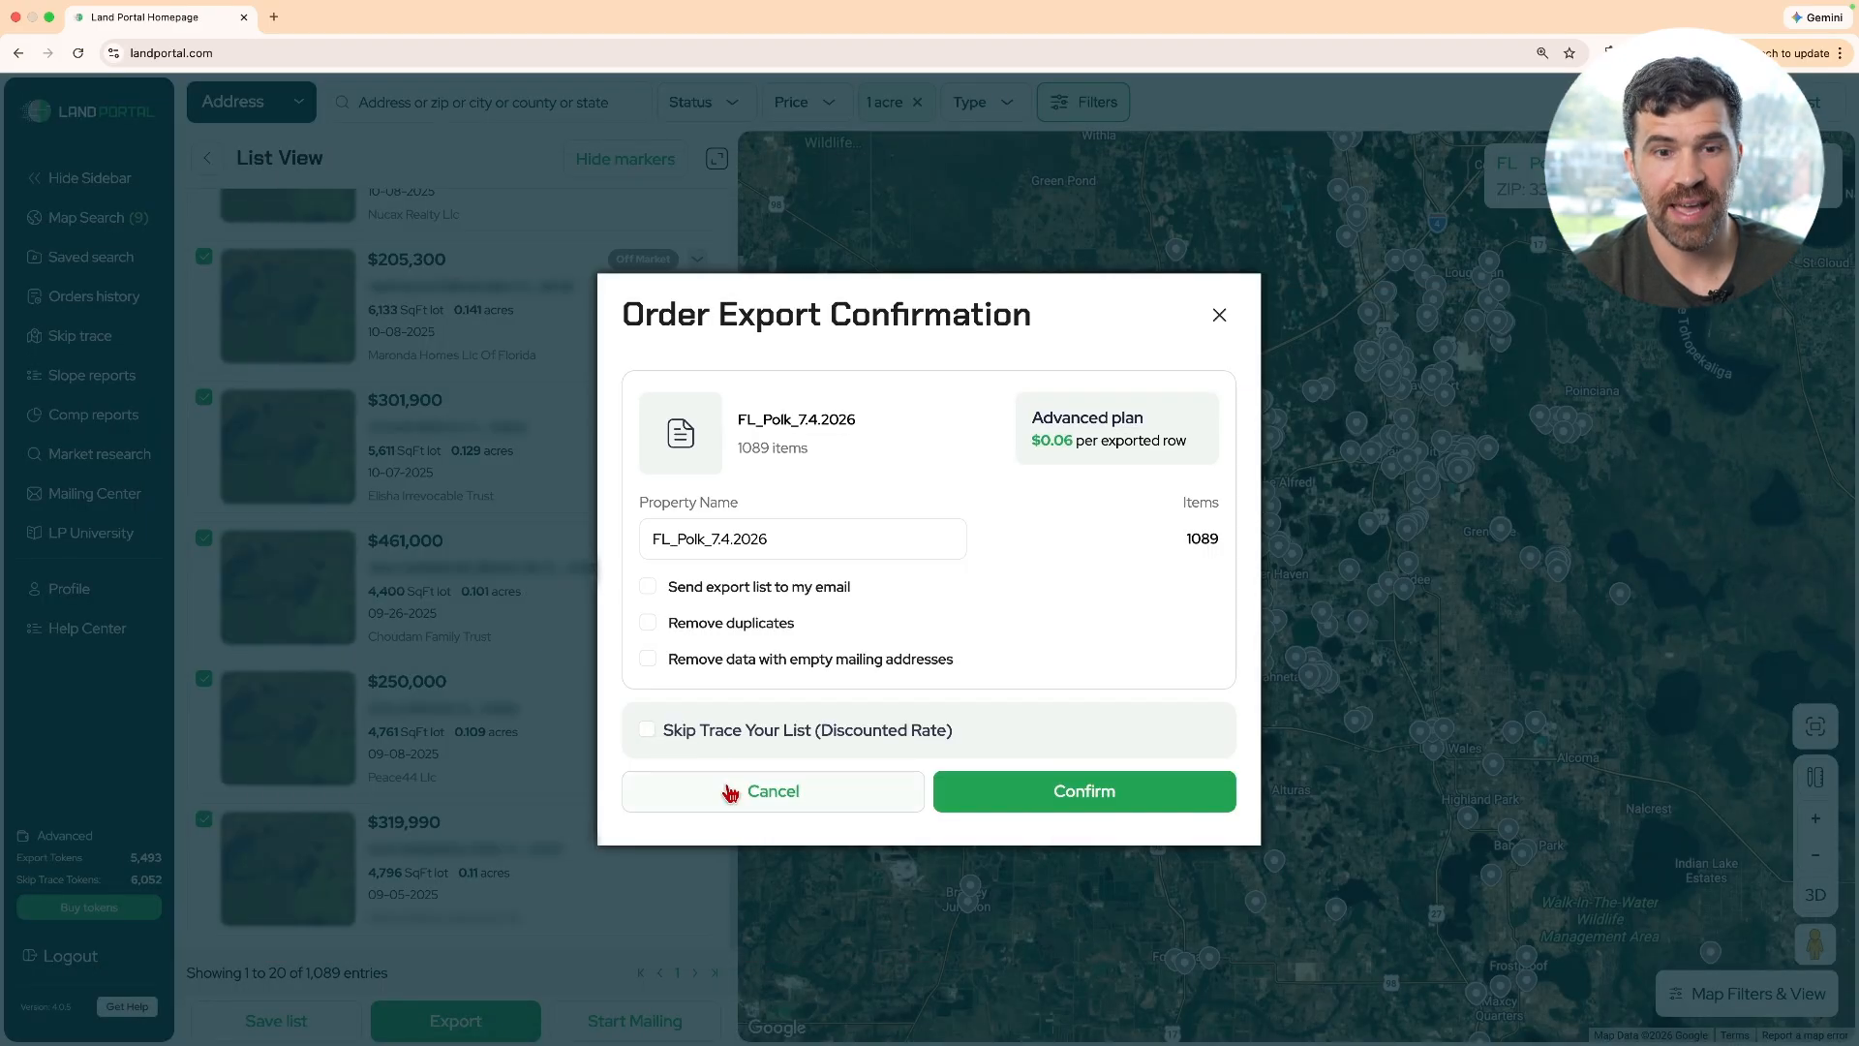
click(734, 802)
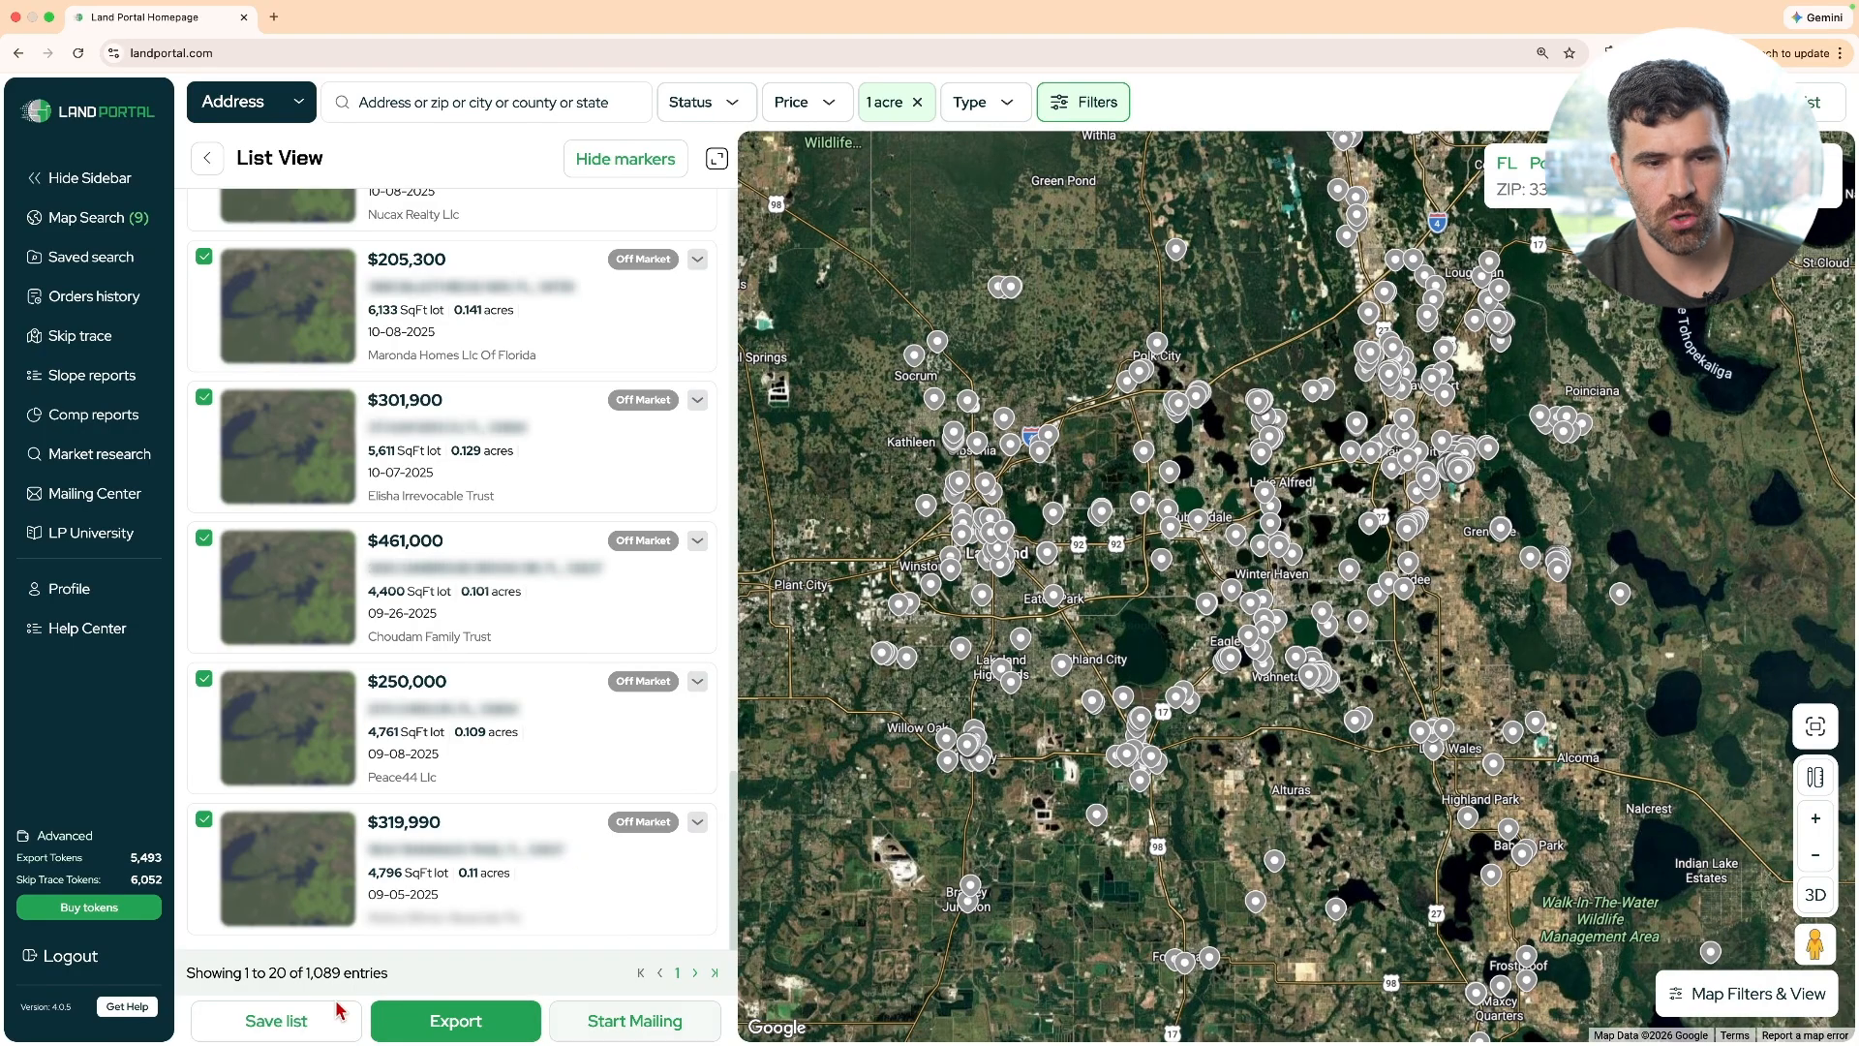
Preview the export order with duplicates removed, check its item count, and close it without ordering
click(474, 1025)
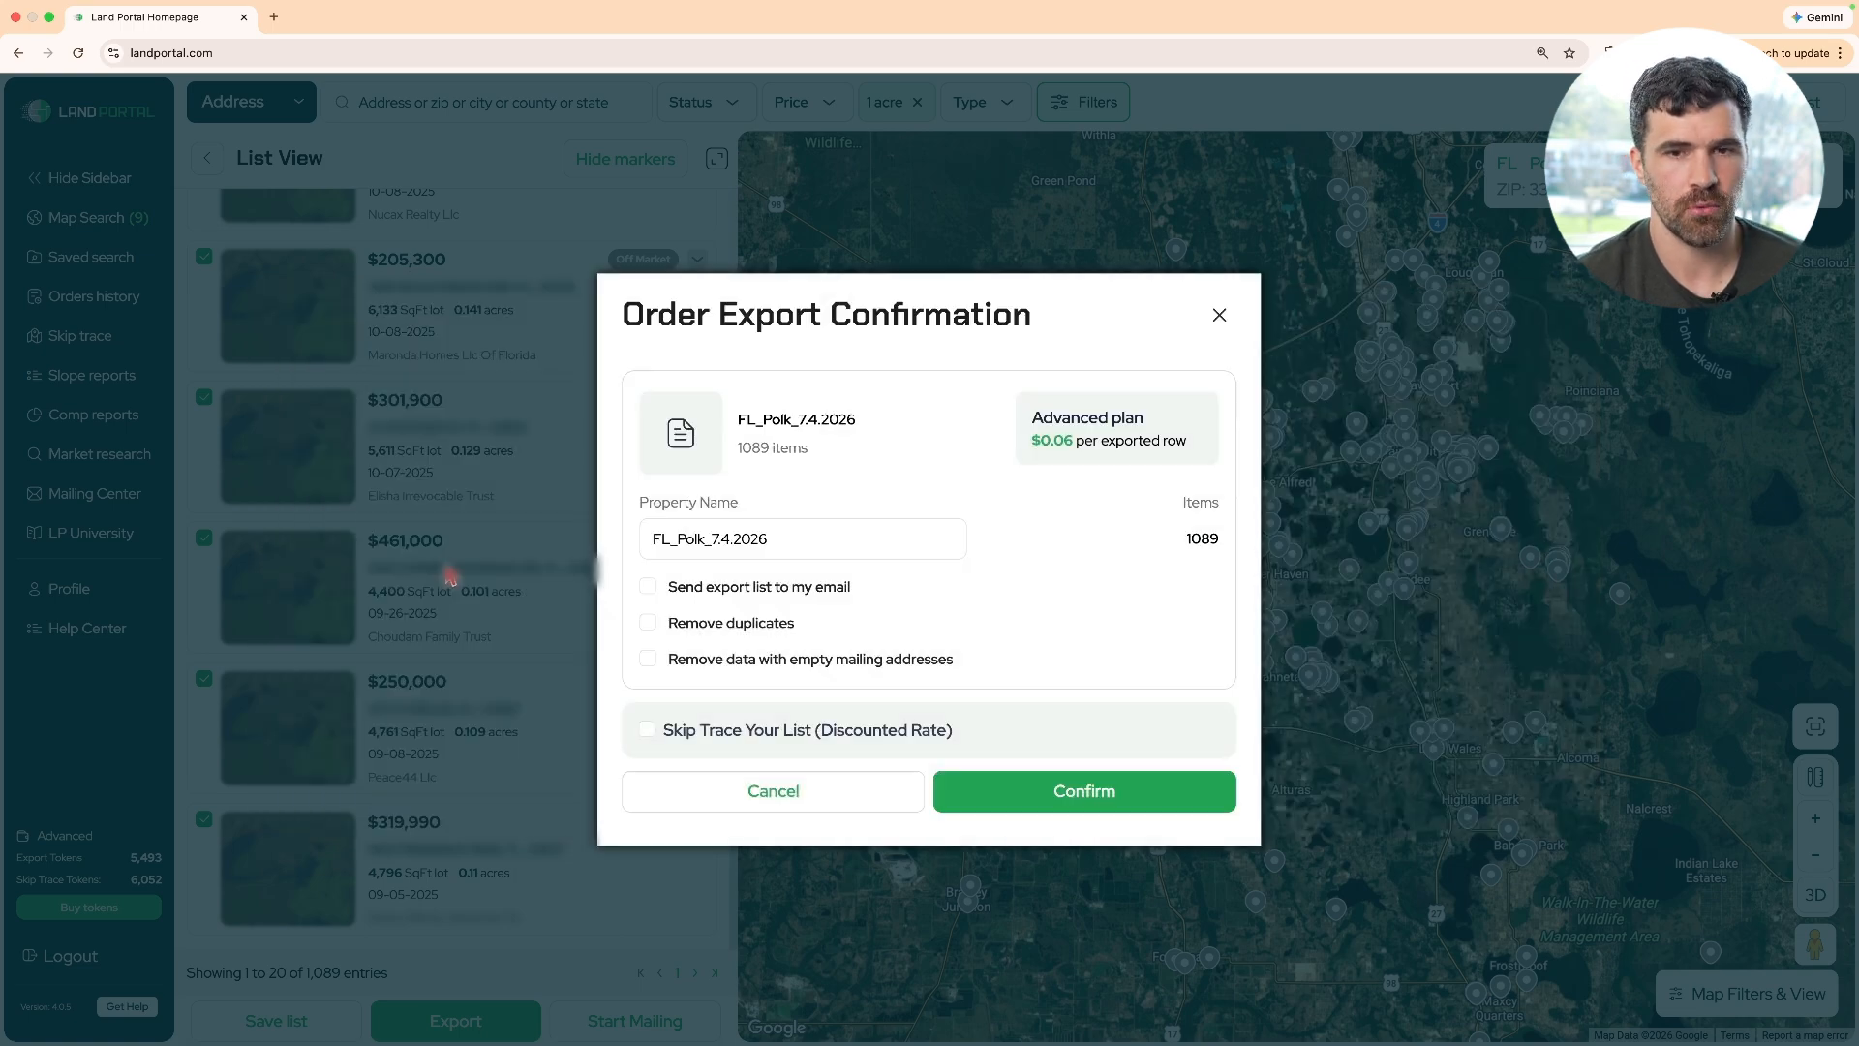
click(650, 623)
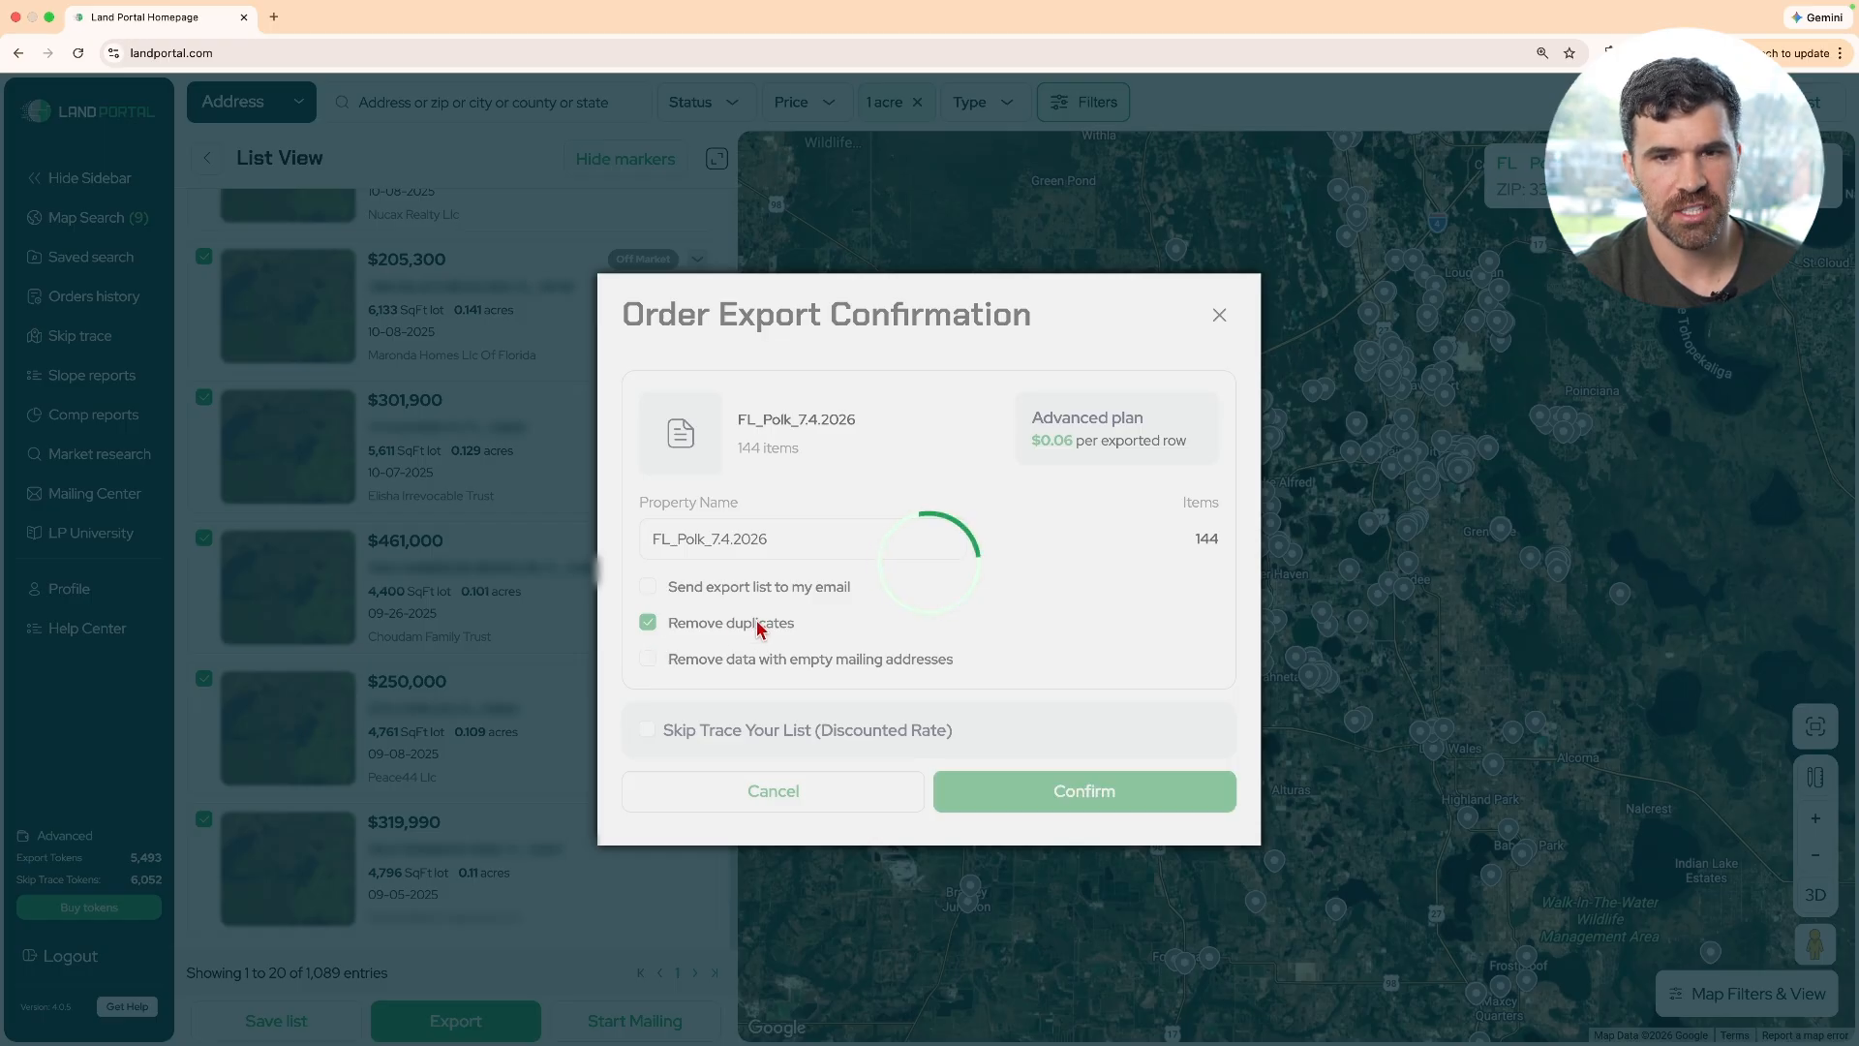
double_click(1224, 541)
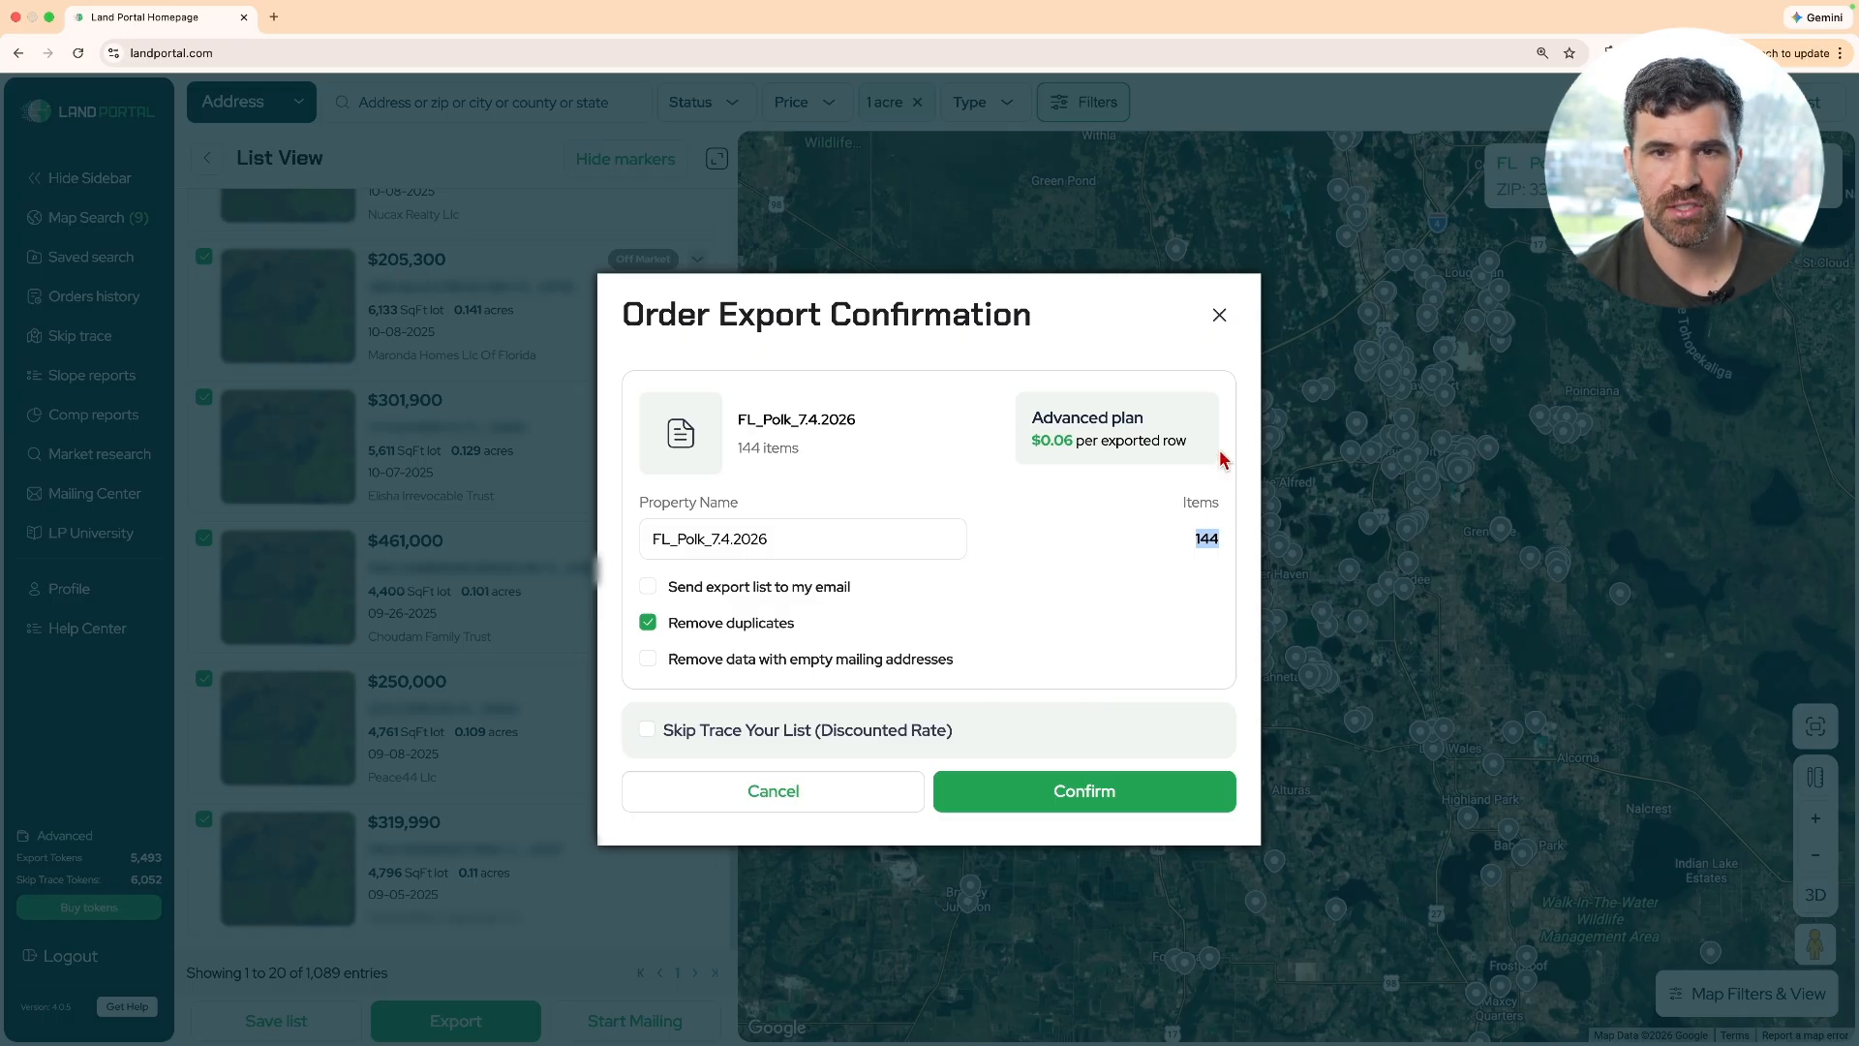
click(1218, 320)
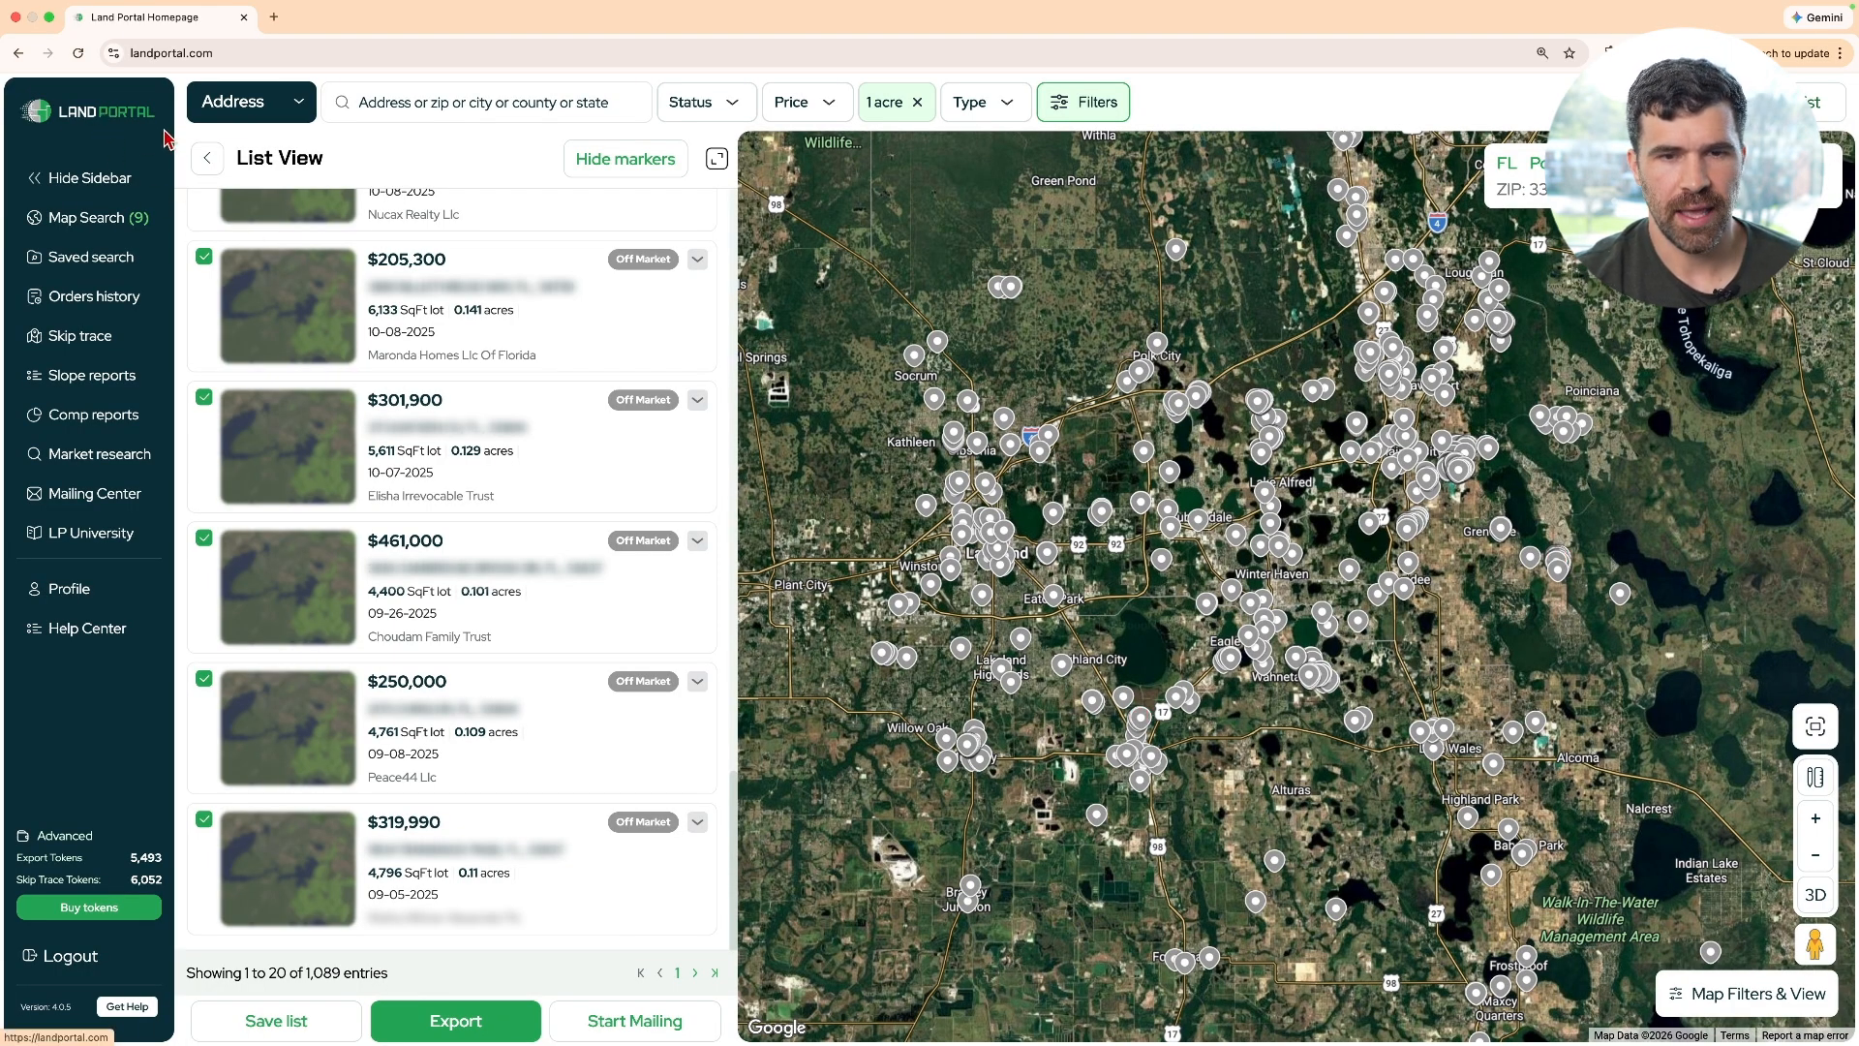
Reset to the unfiltered home map and examine the area around Charlotte, North Carolina
click(126, 118)
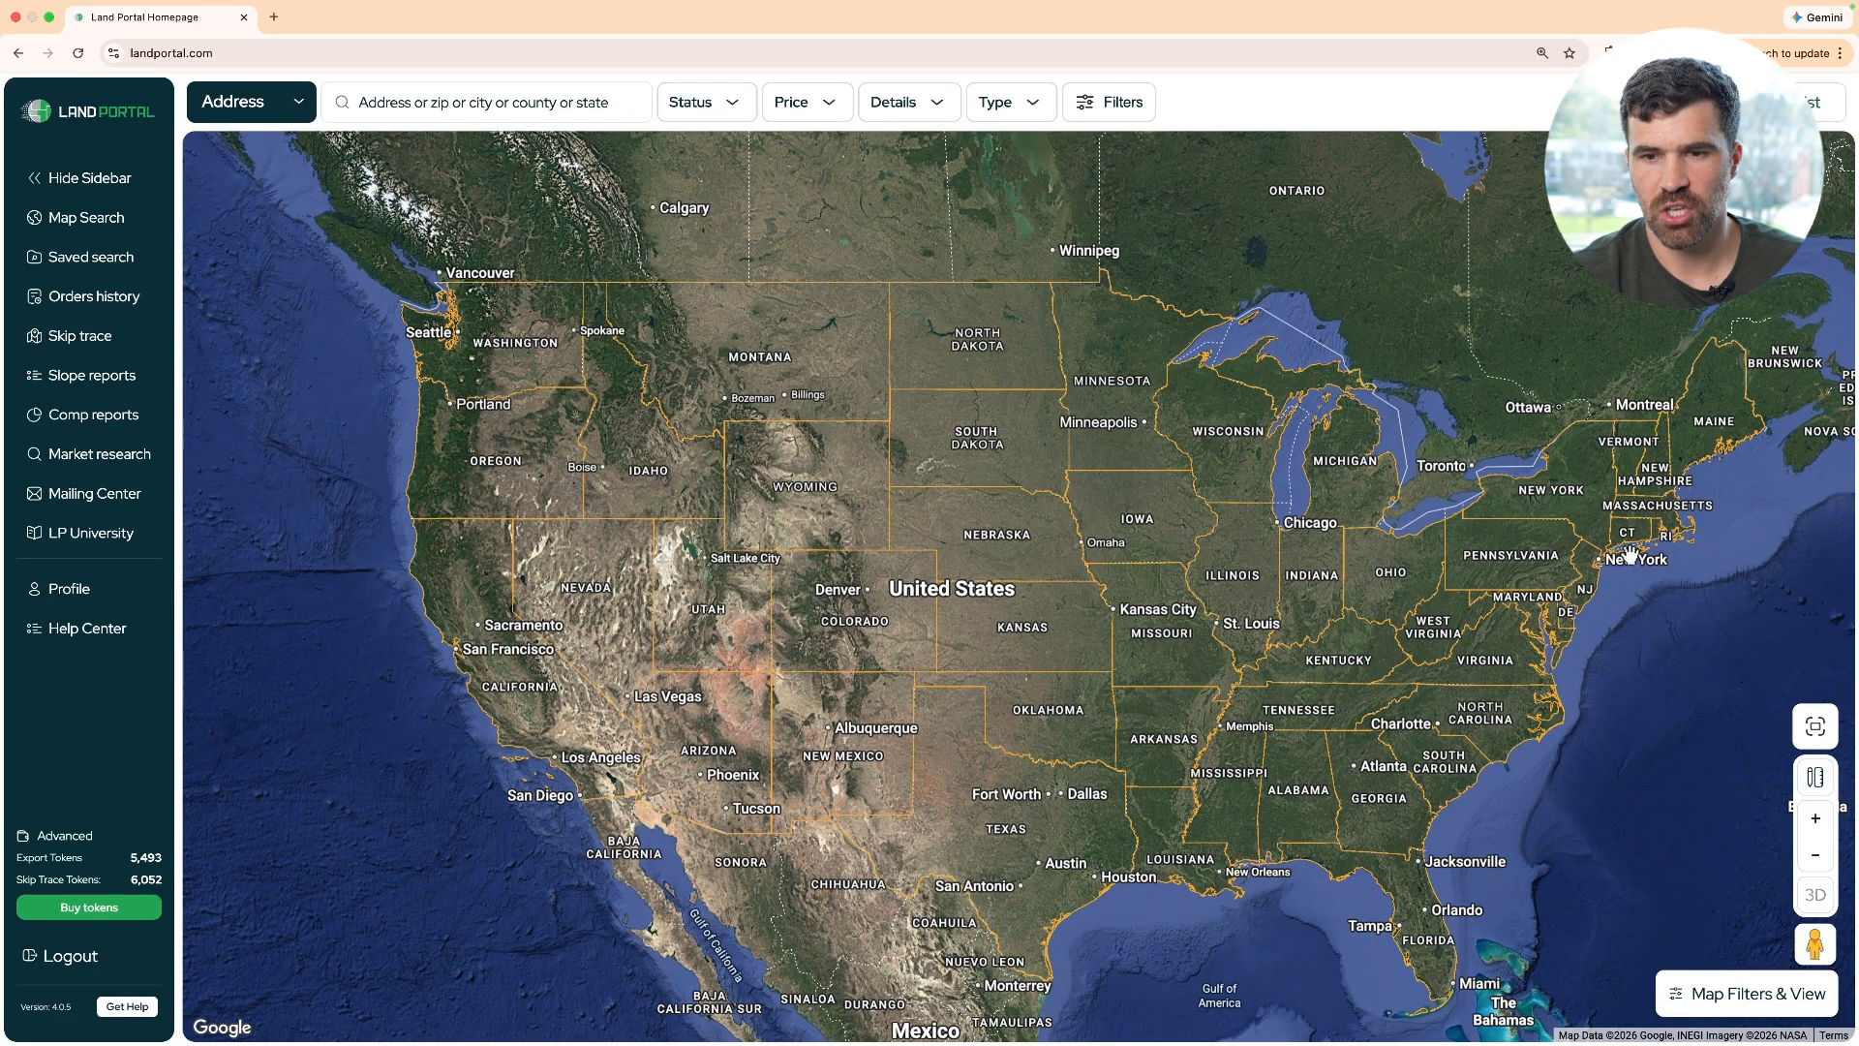
scroll(1461, 722, up, 2)
scroll(1460, 721, up, 5)
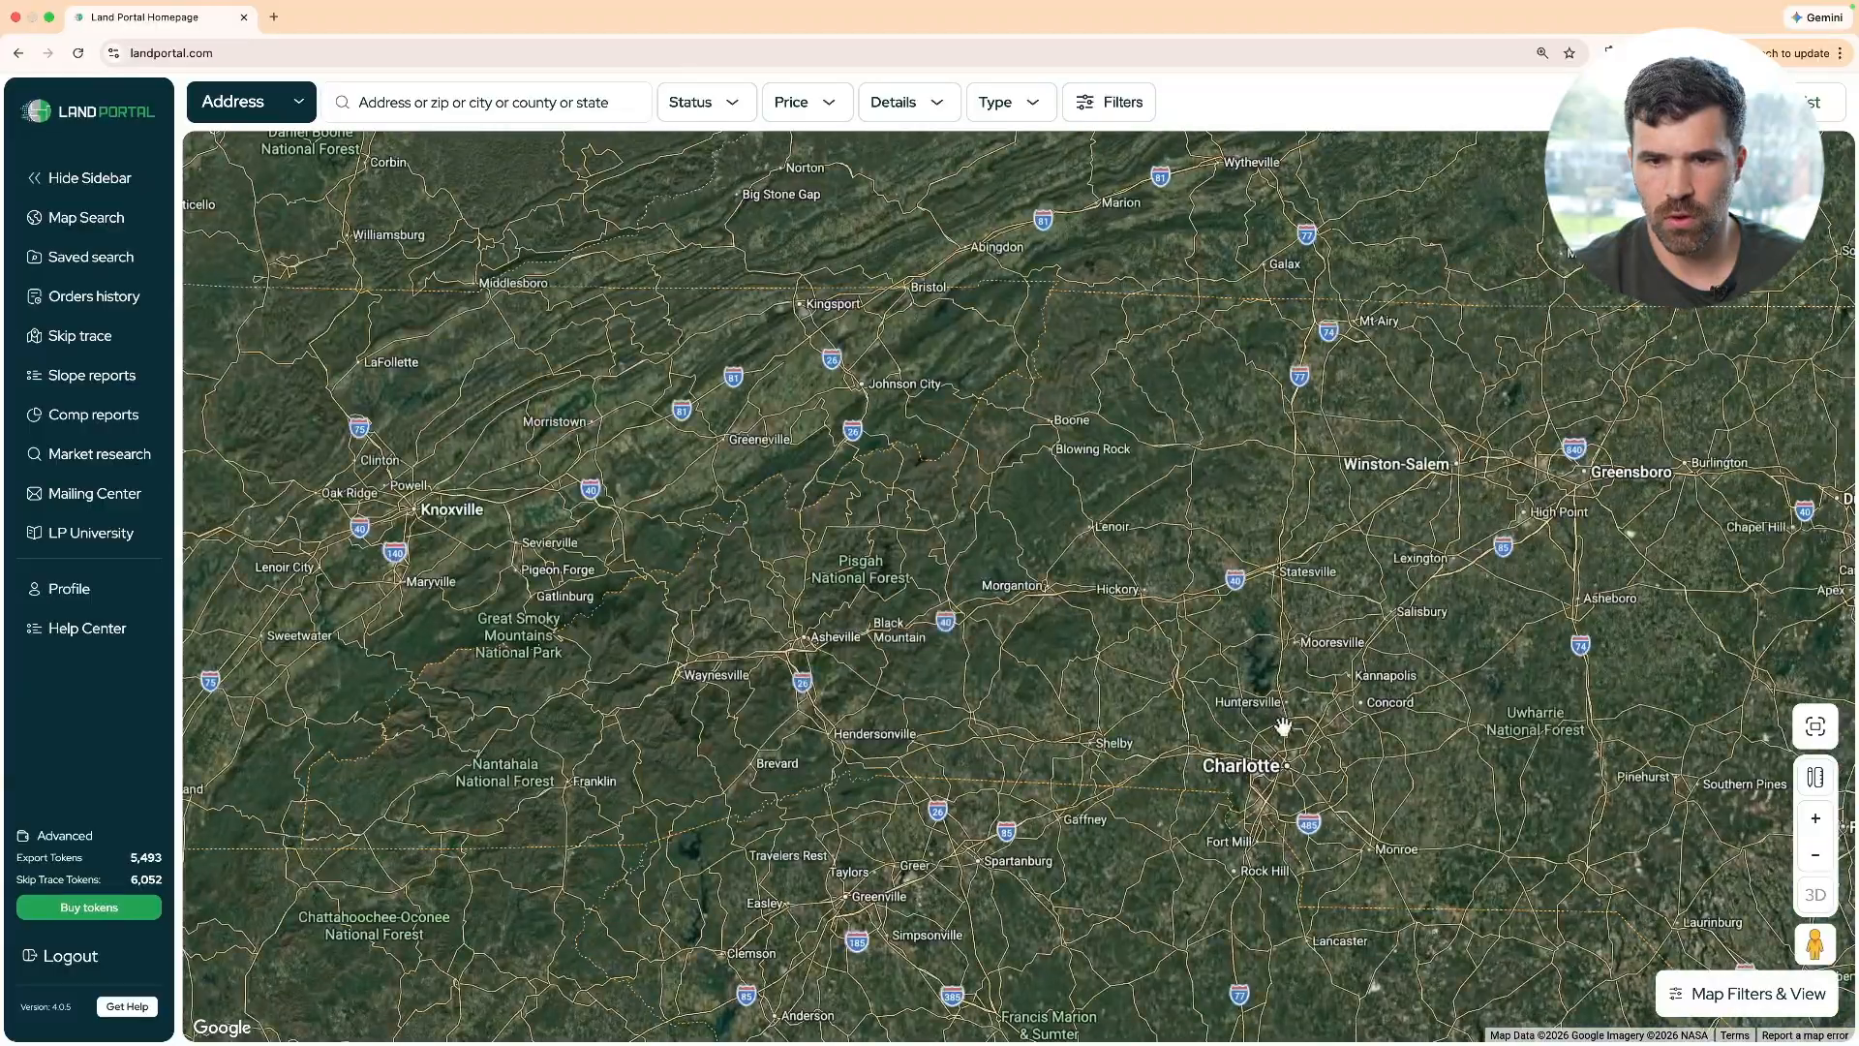
scroll(1231, 767, up, 2)
scroll(1229, 768, down, 1)
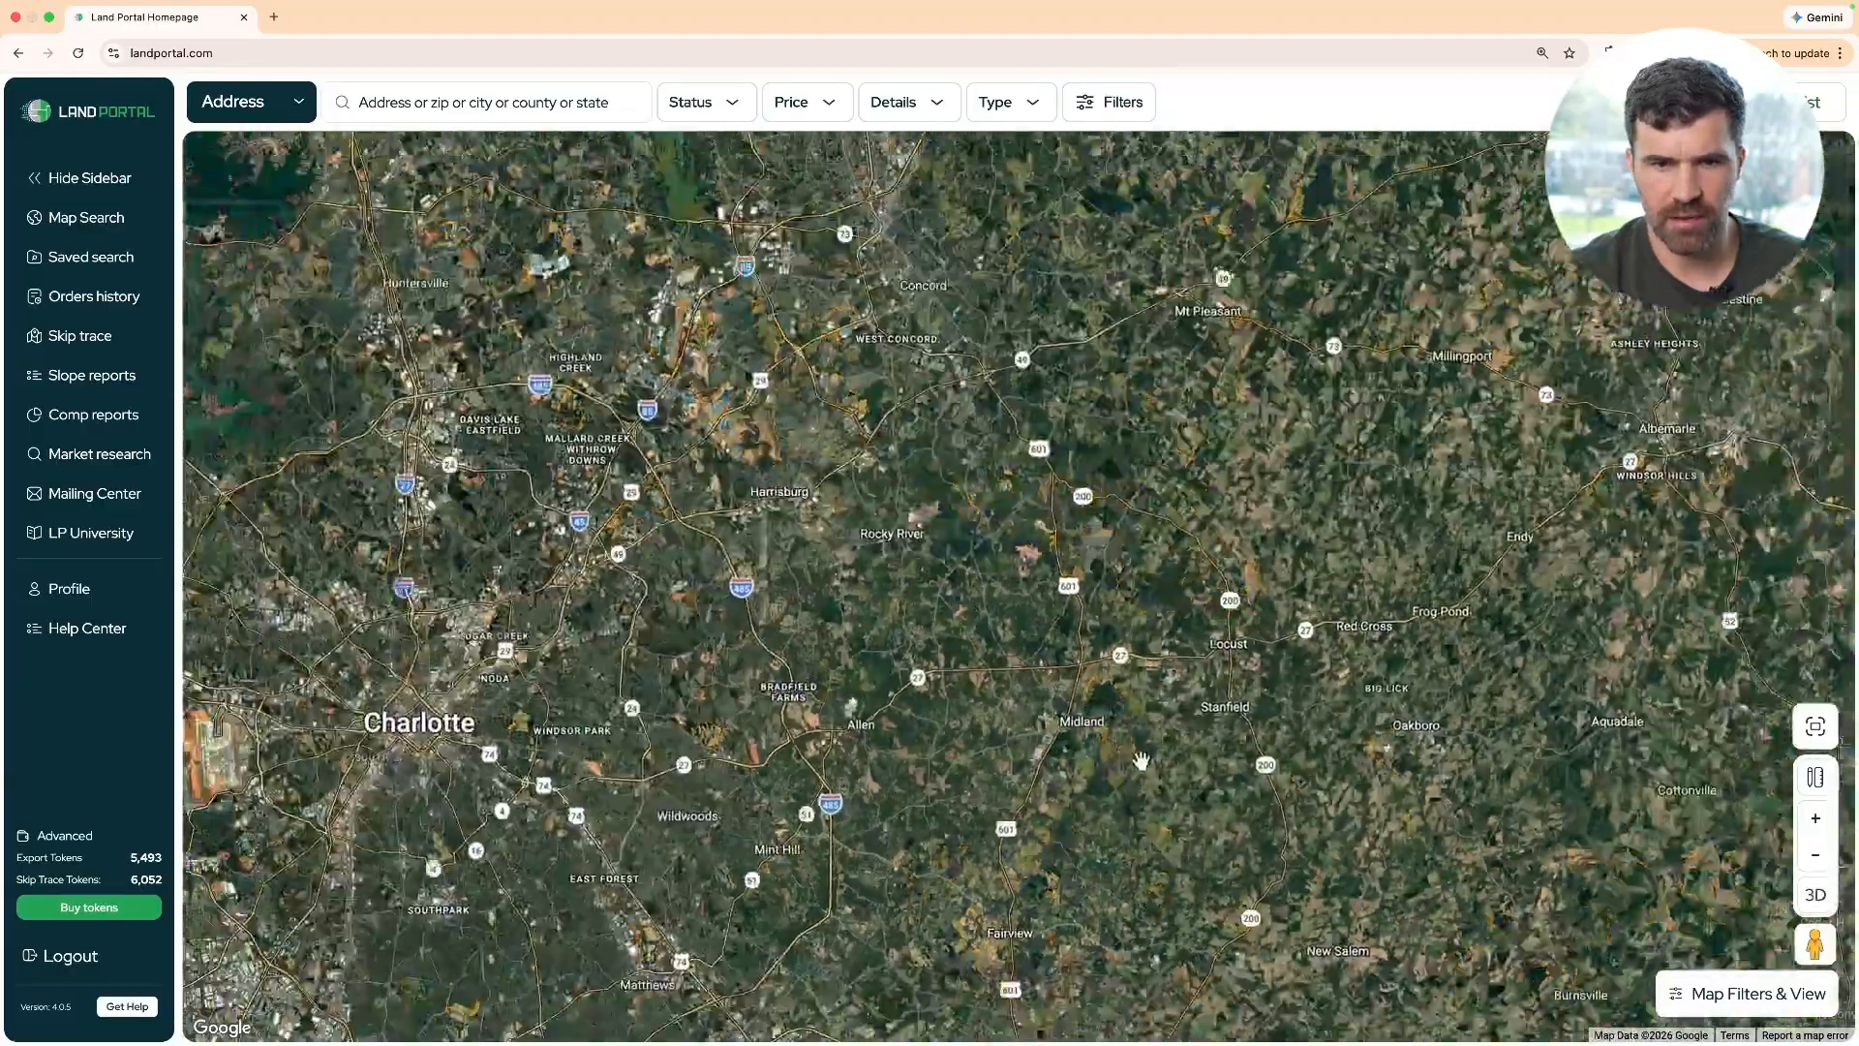
scroll(1229, 768, up, 2)
scroll(1229, 768, down, 5)
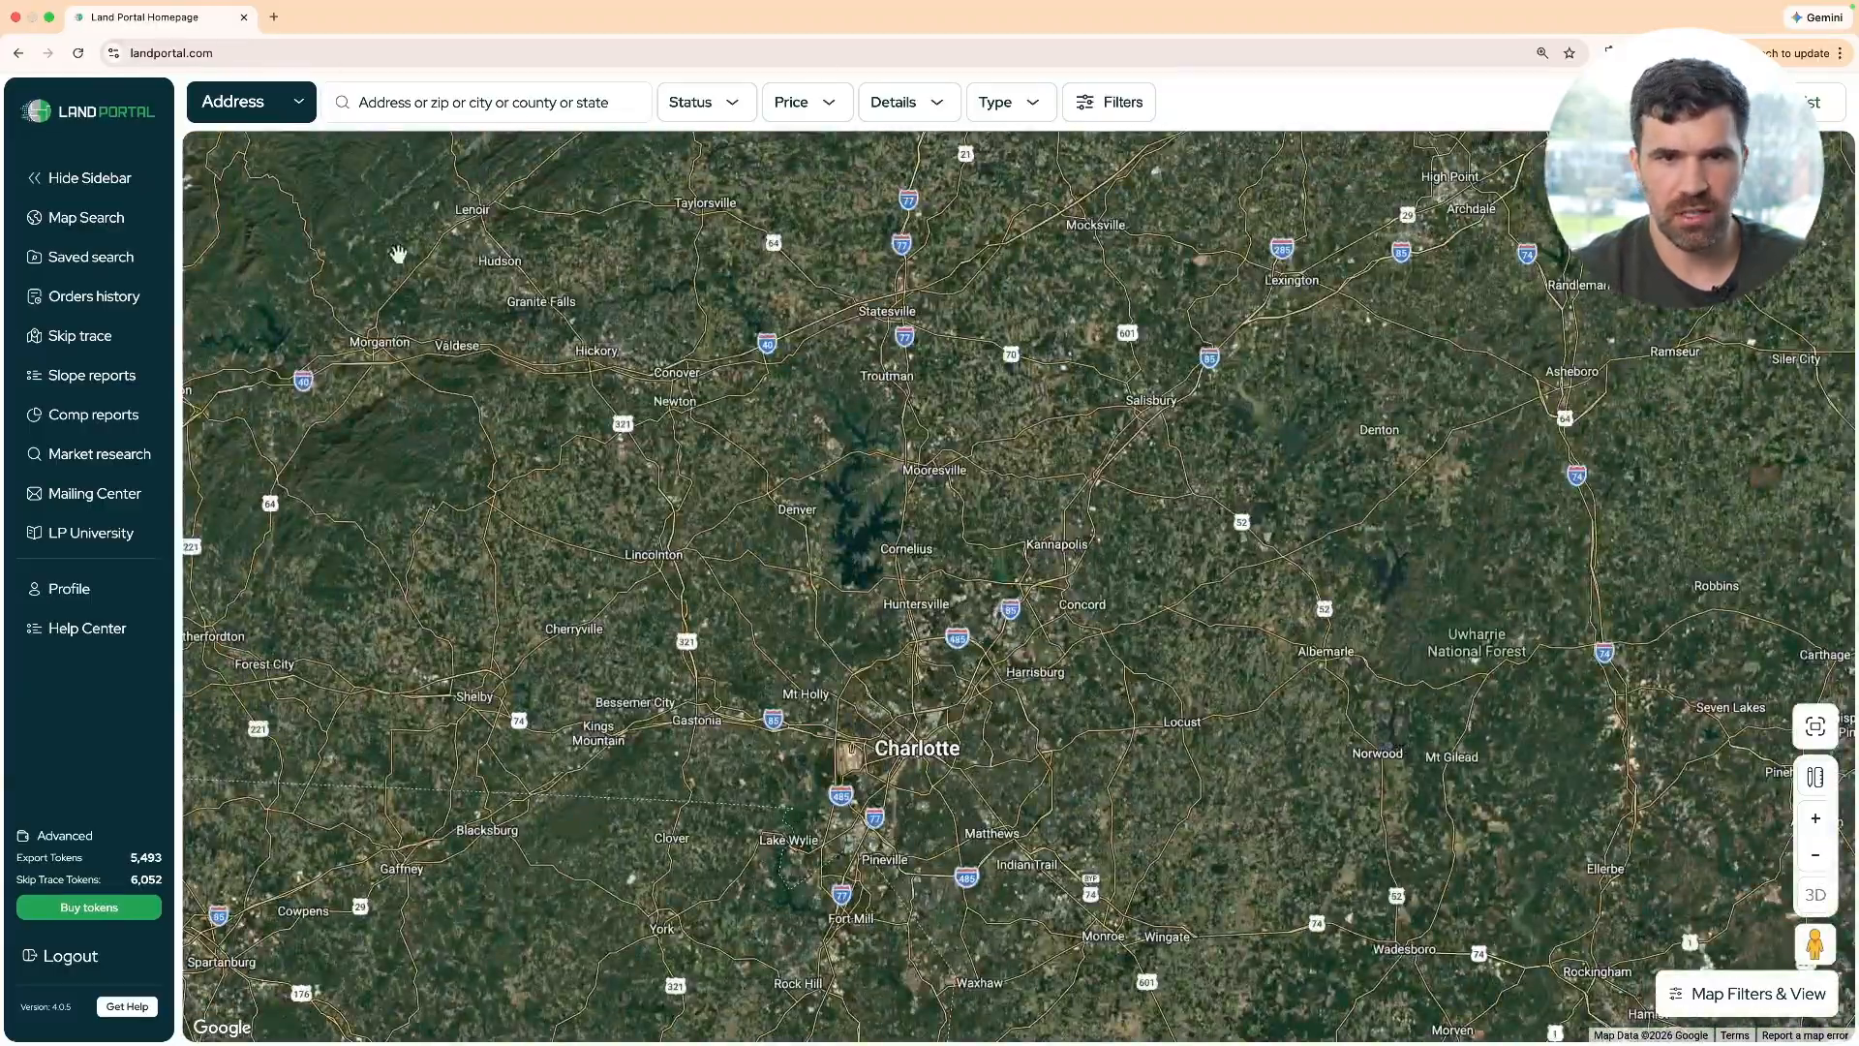
scroll(753, 546, down, 2)
scroll(736, 571, down, 2)
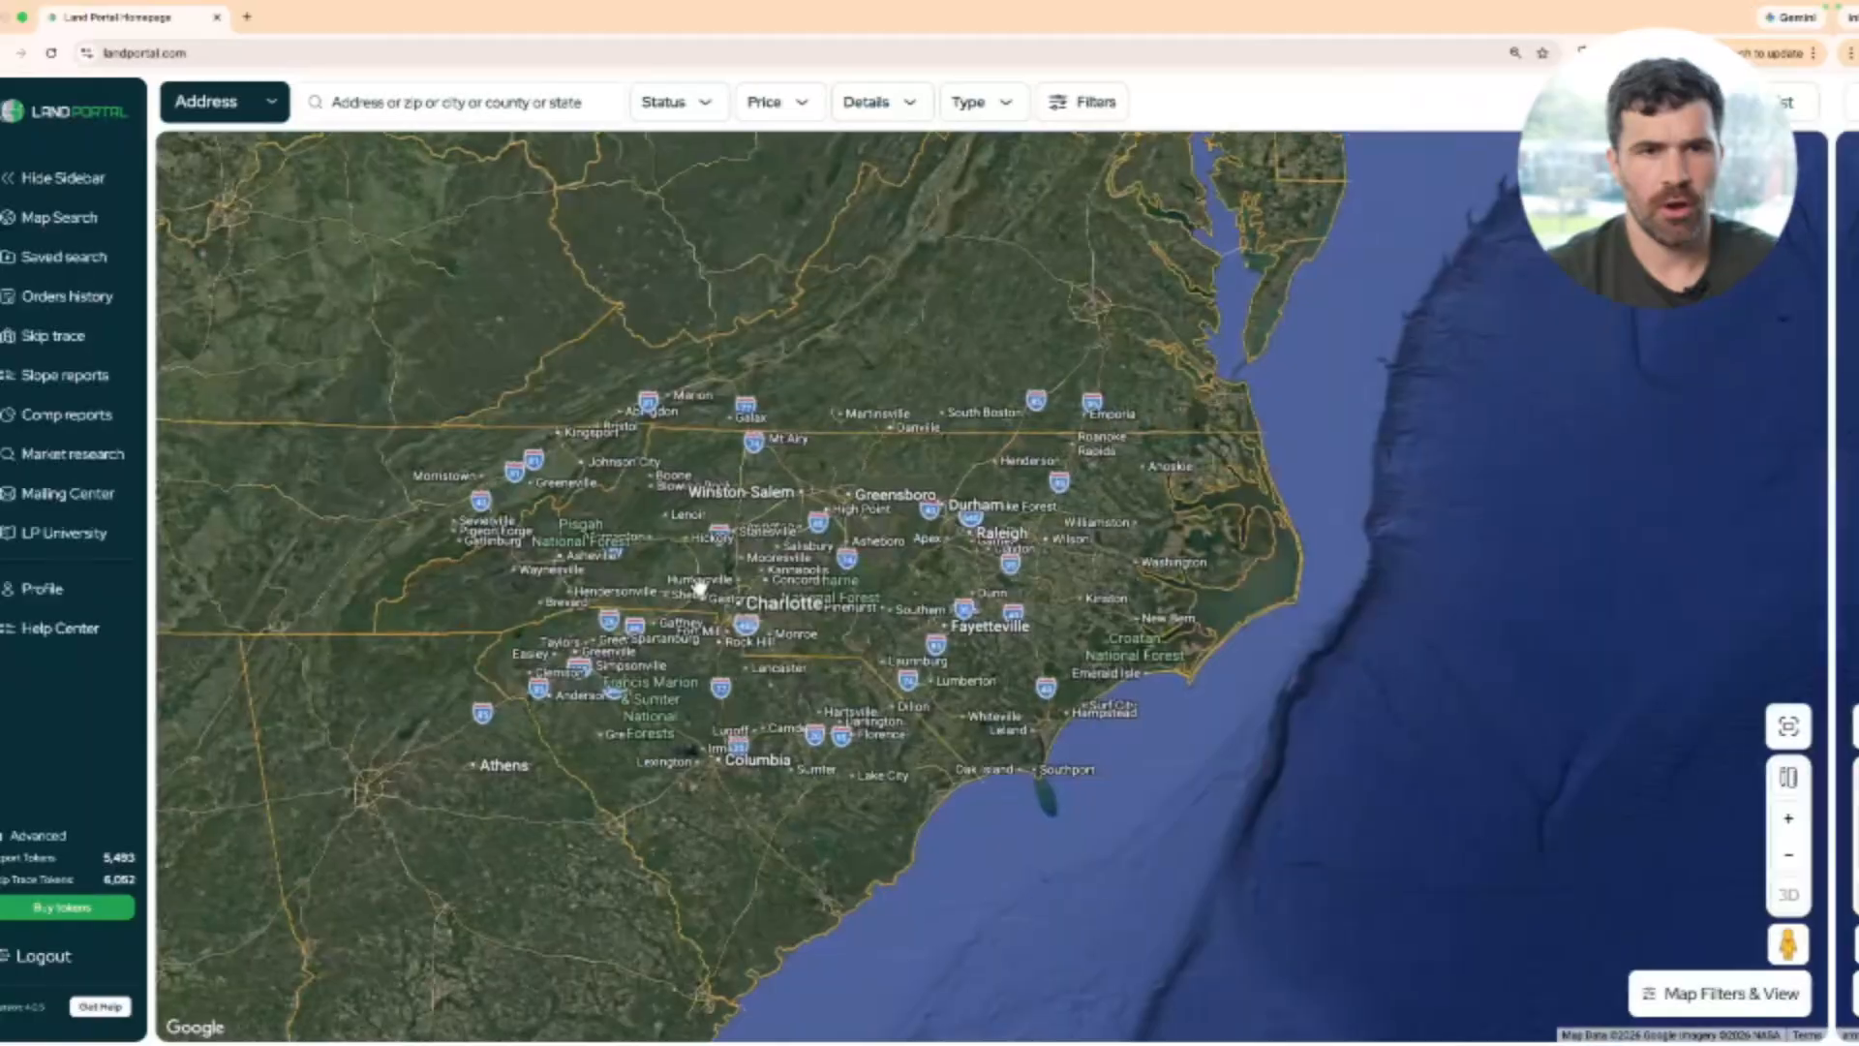
Start a new filtered map search for North Carolina, limited to Union County
click(106, 217)
click(351, 251)
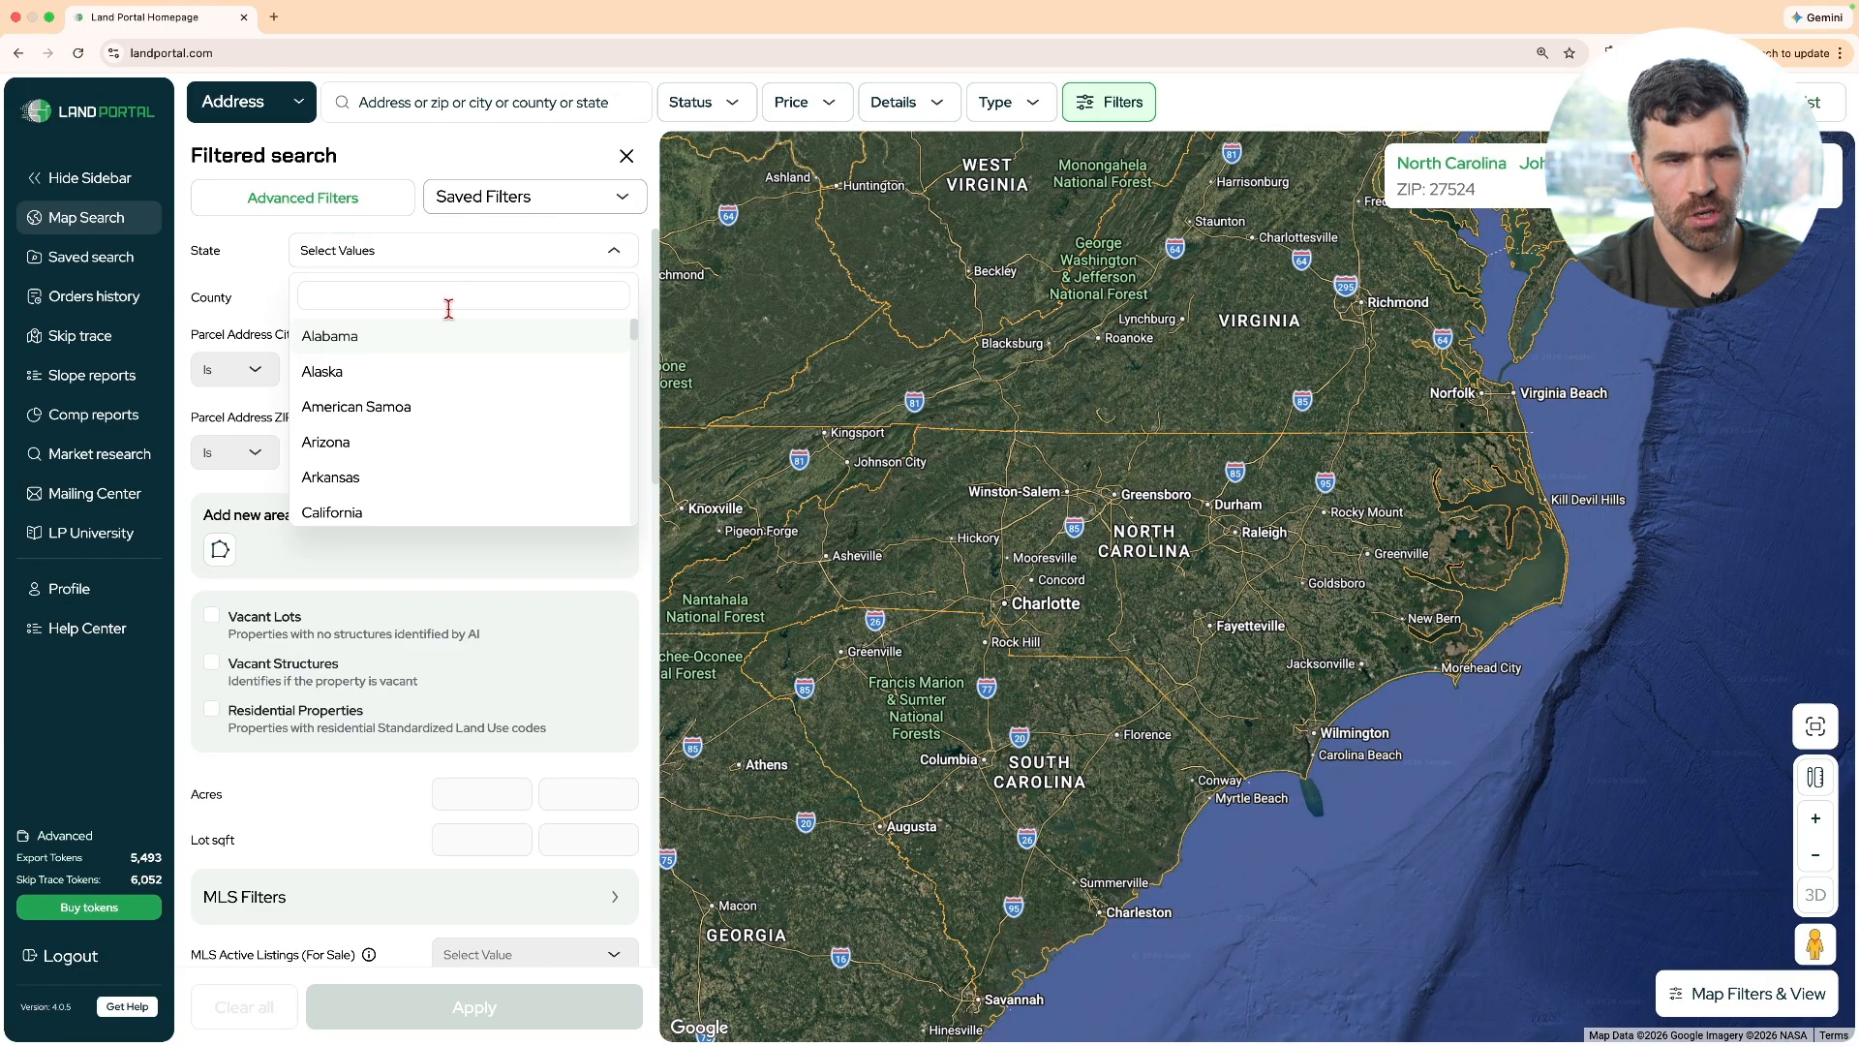
text(north)
click(441, 337)
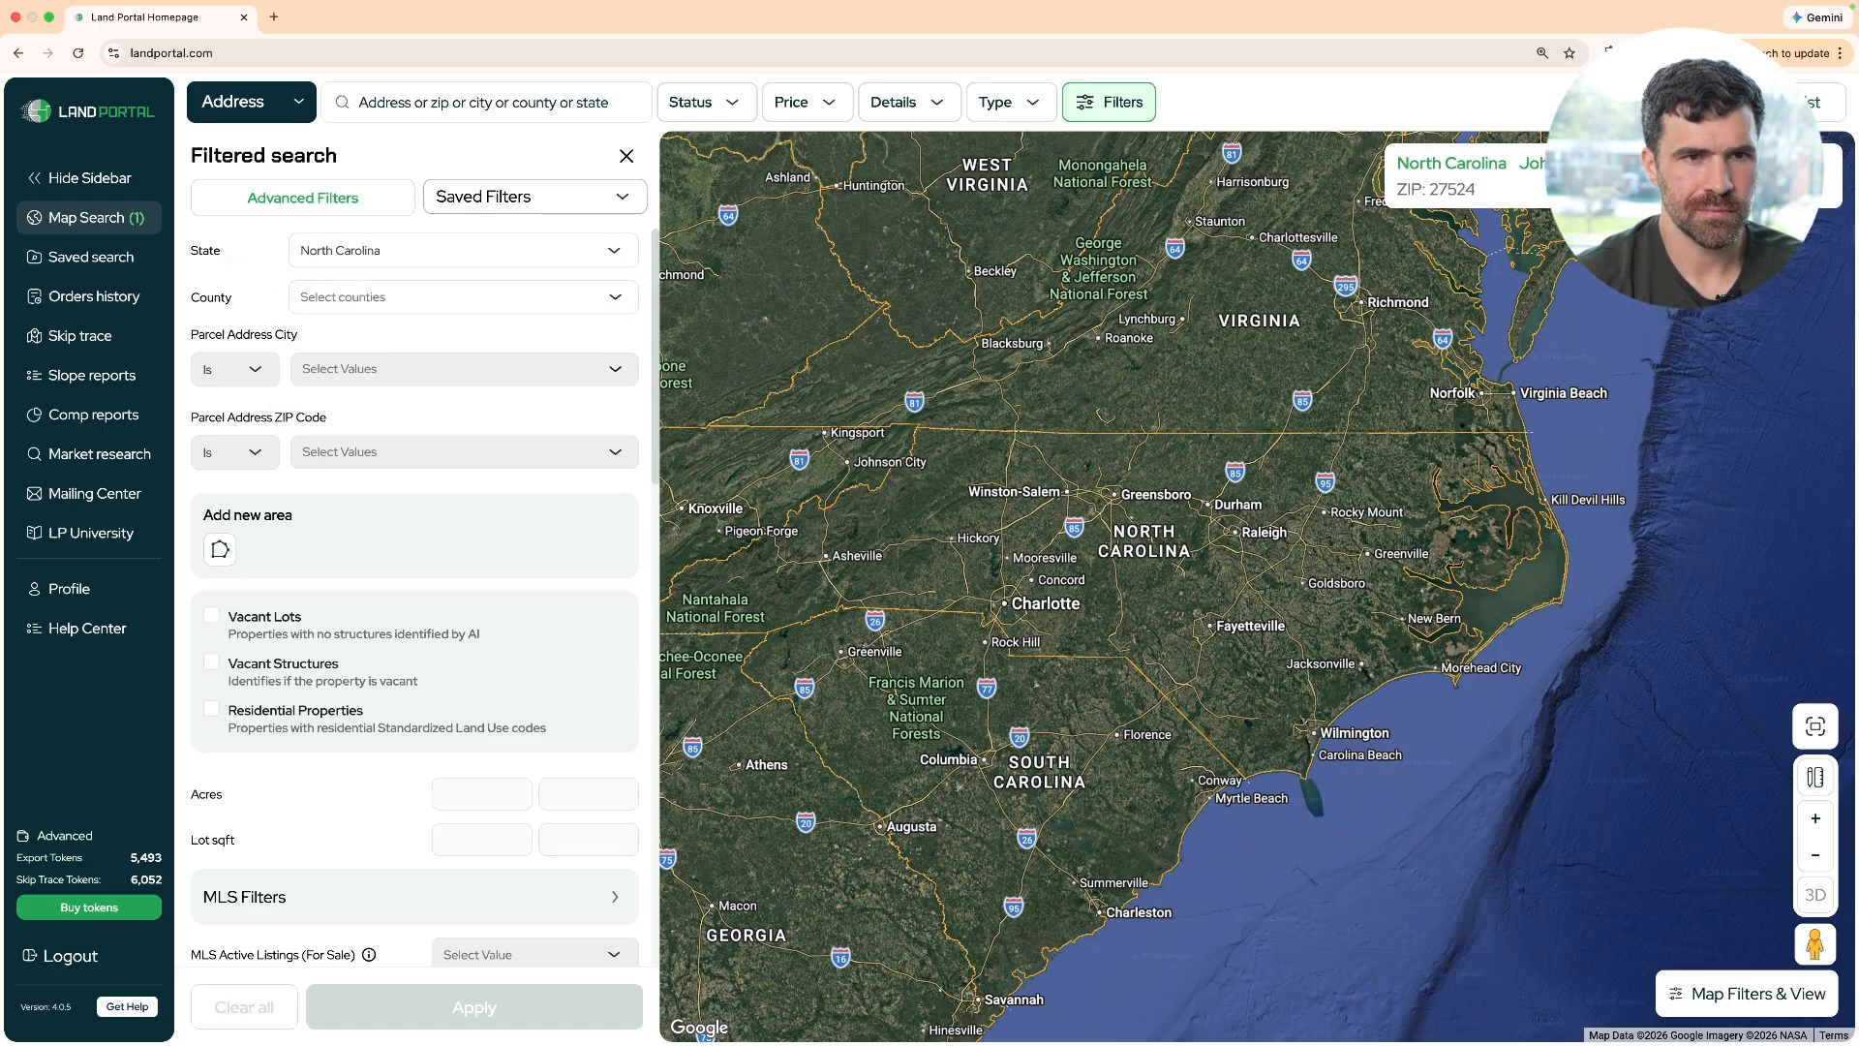
click(392, 297)
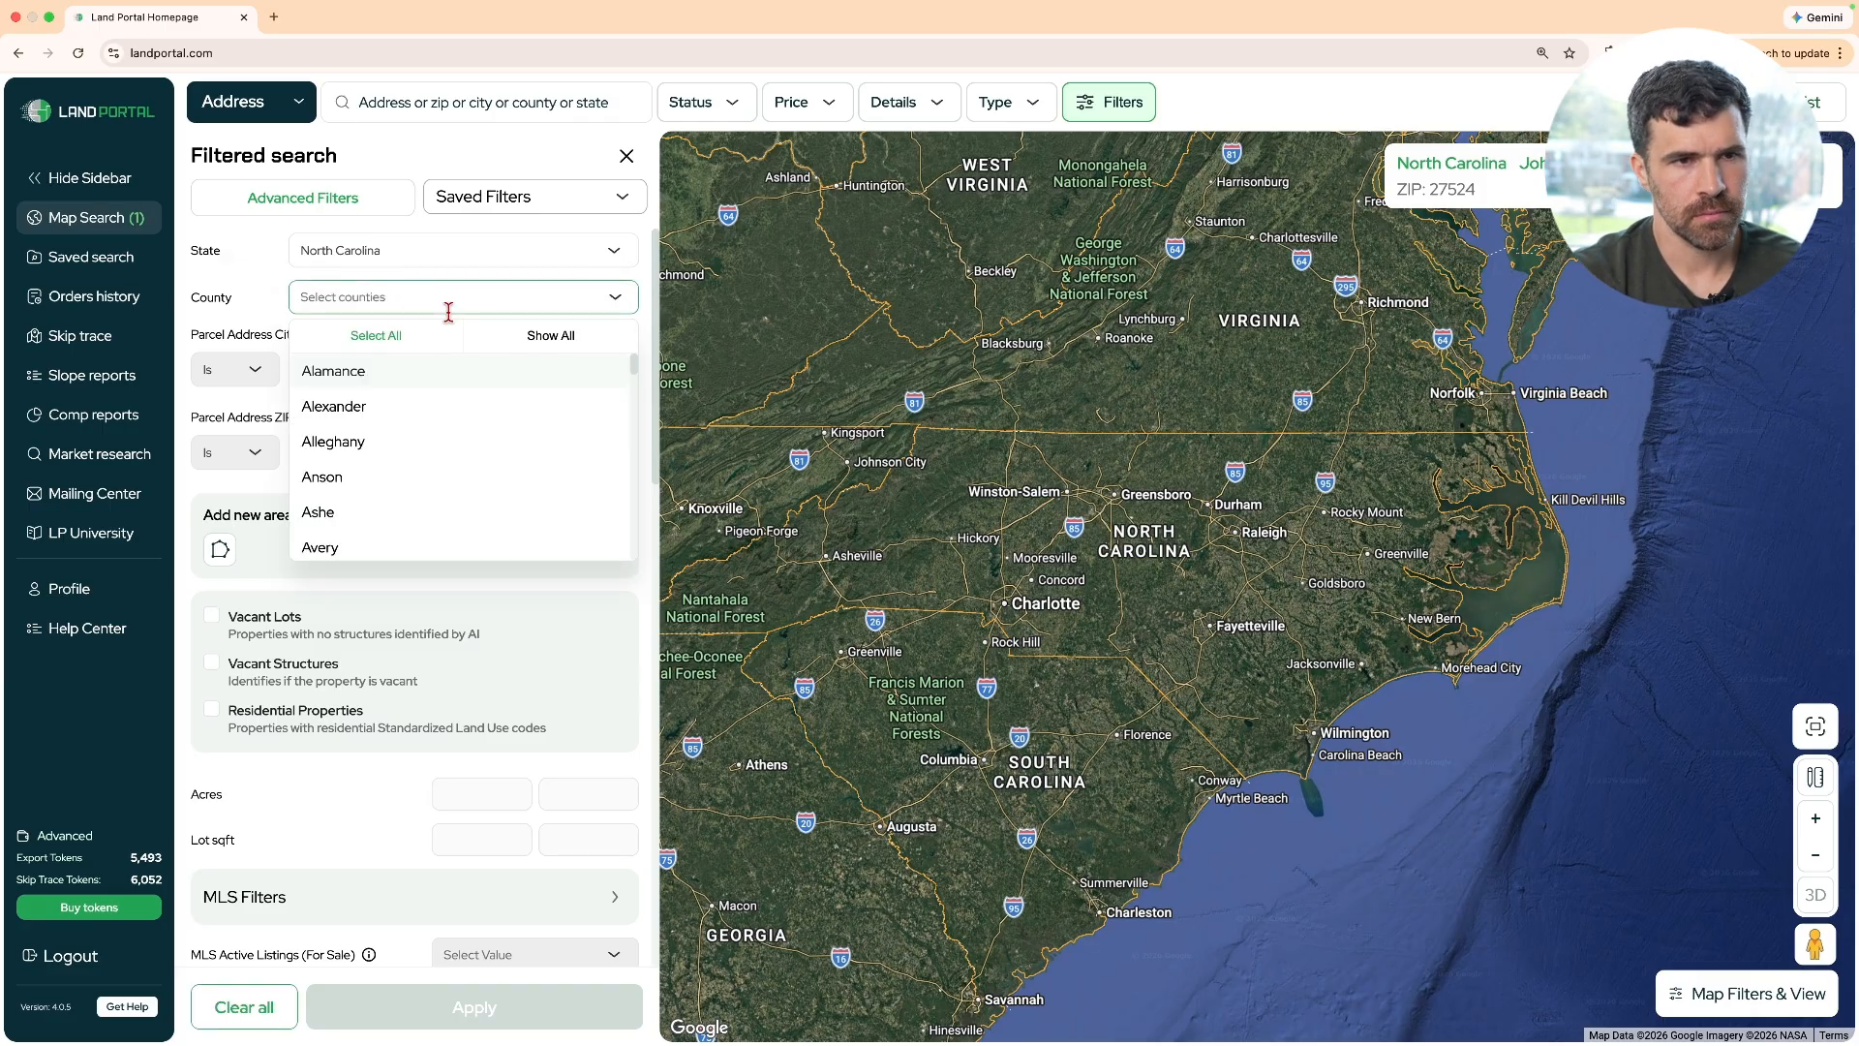
text(union)
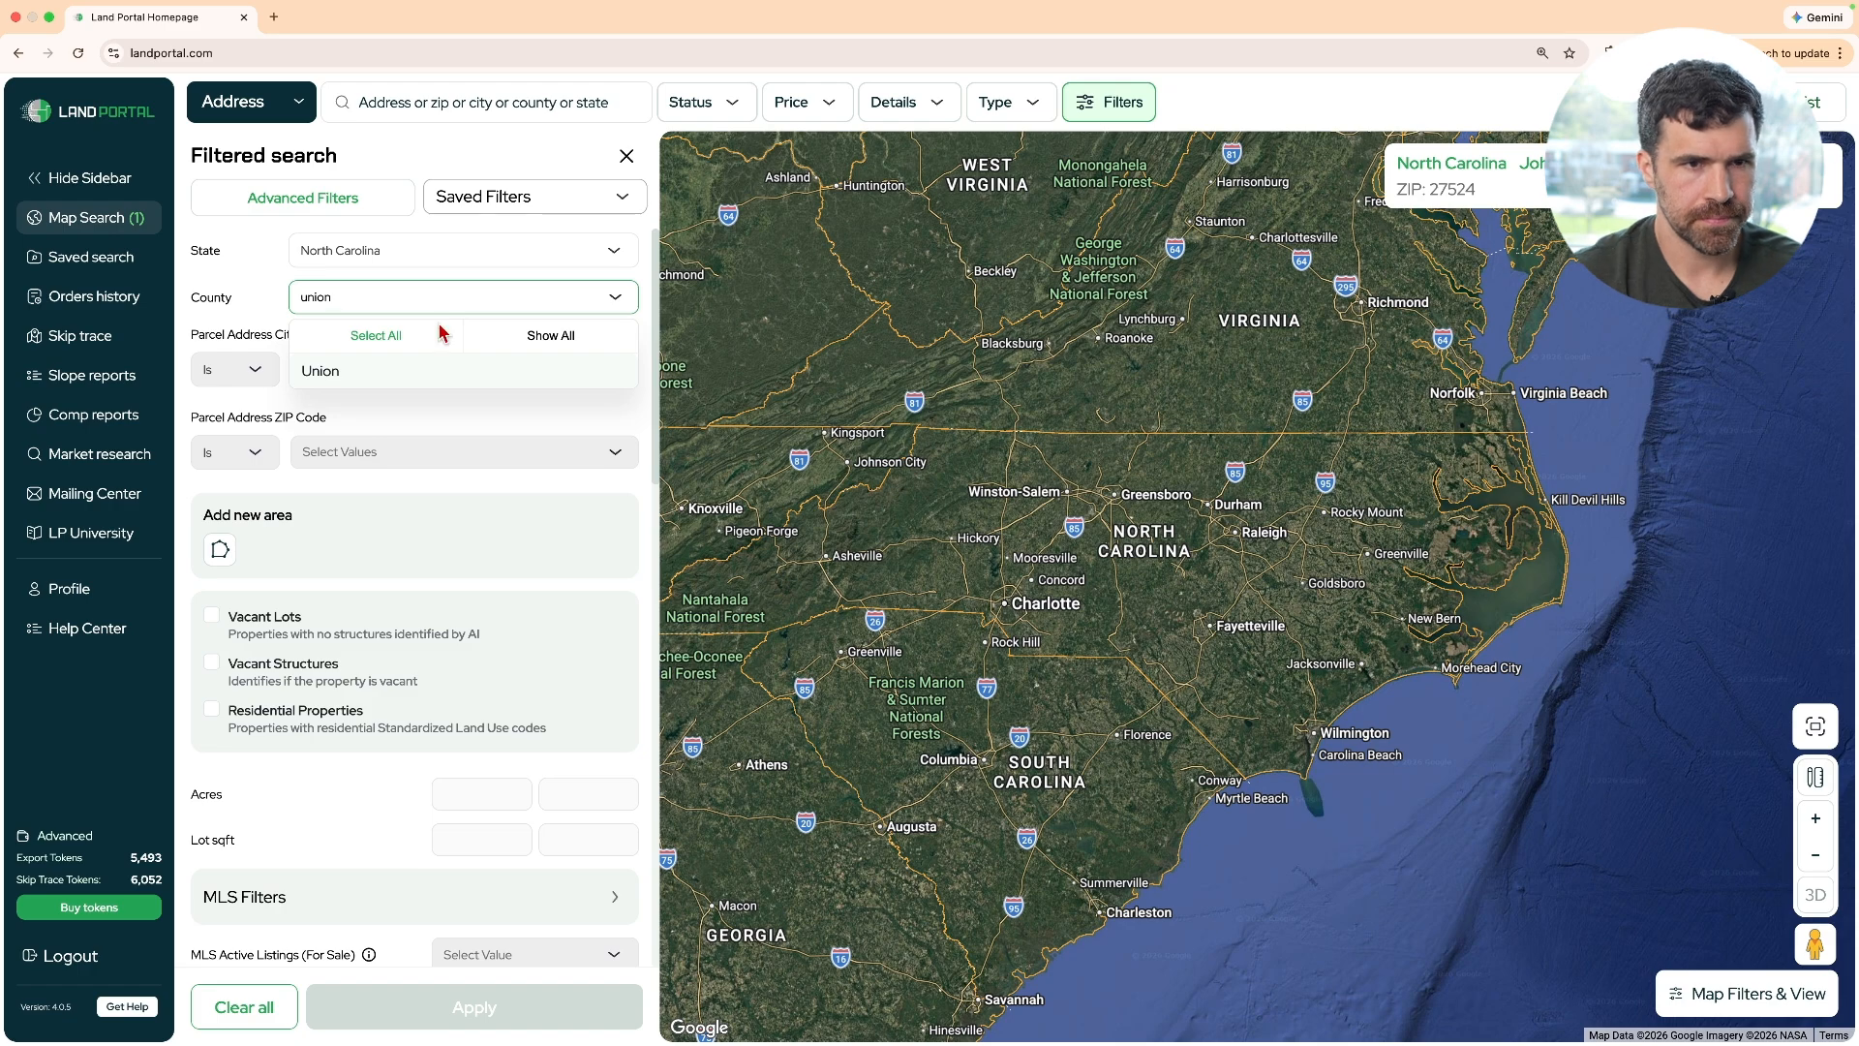
click(415, 372)
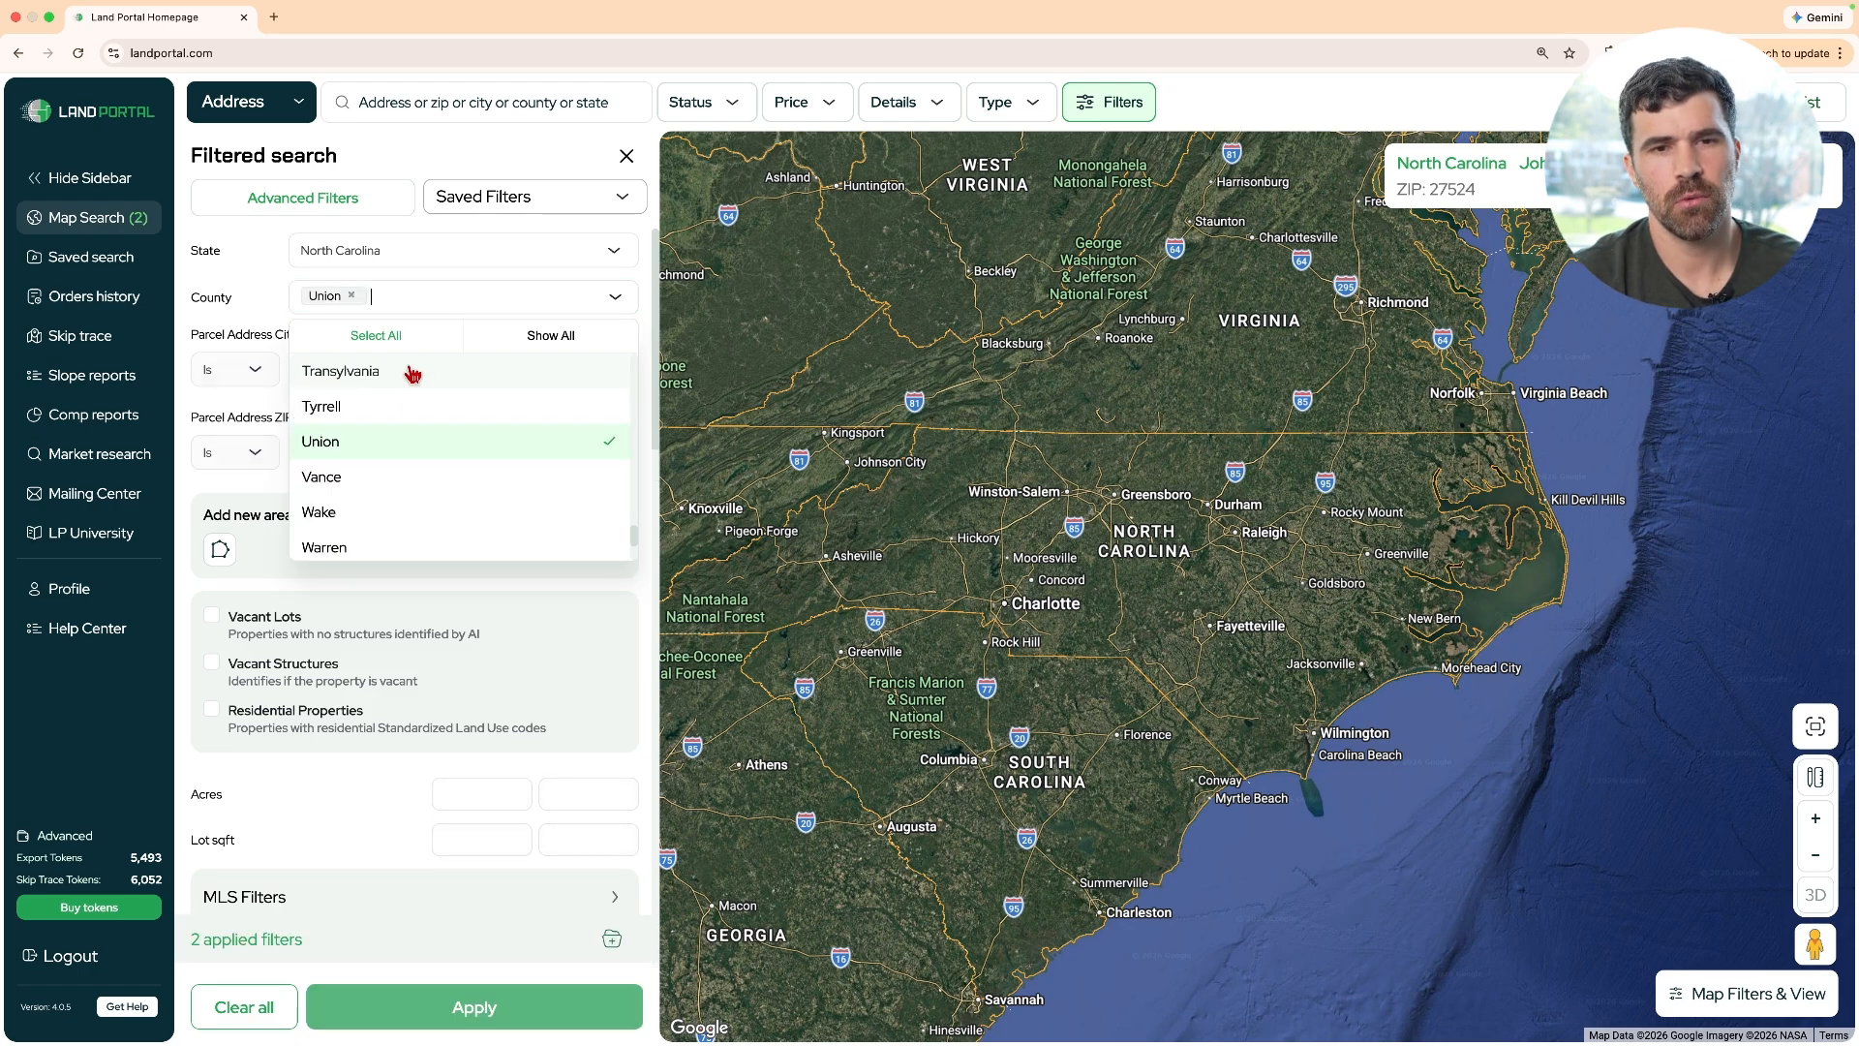
click(214, 274)
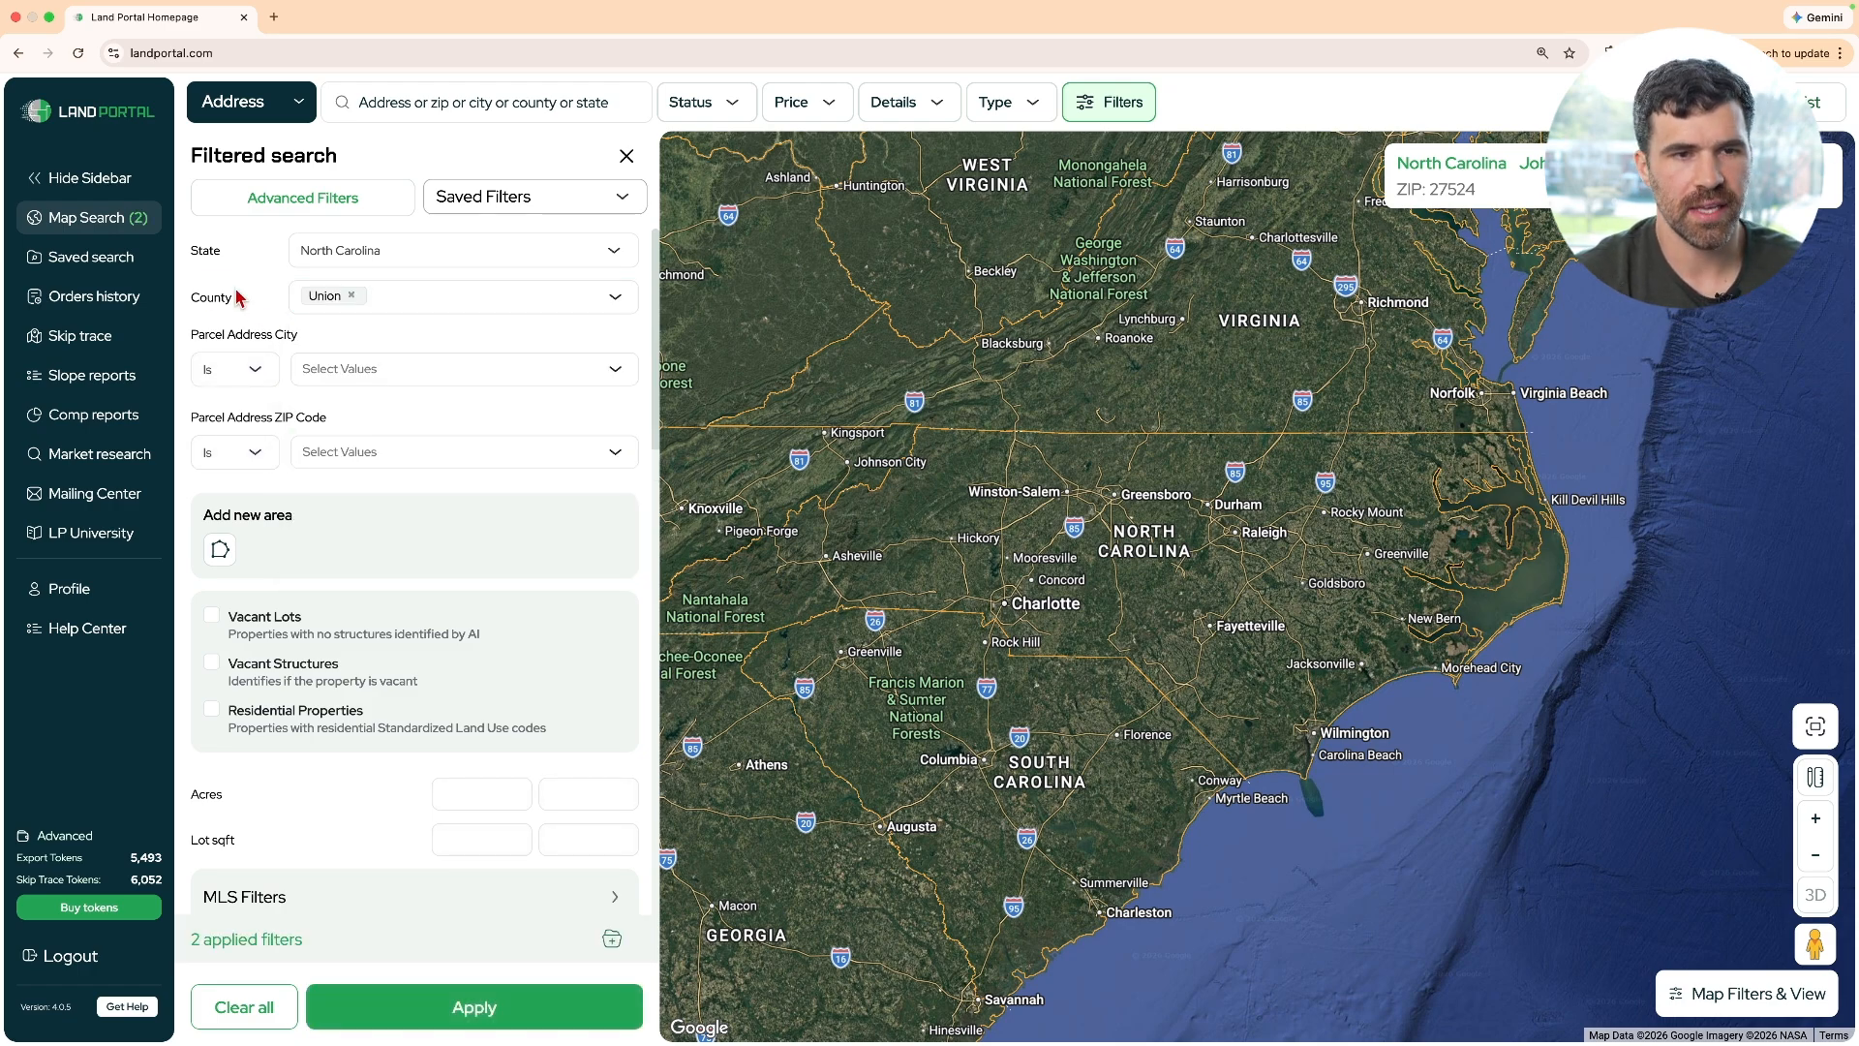
Restrict the search to vacant lots between 15 and 30 acres
scroll(504, 572, down, 2)
scroll(242, 349, up, 2)
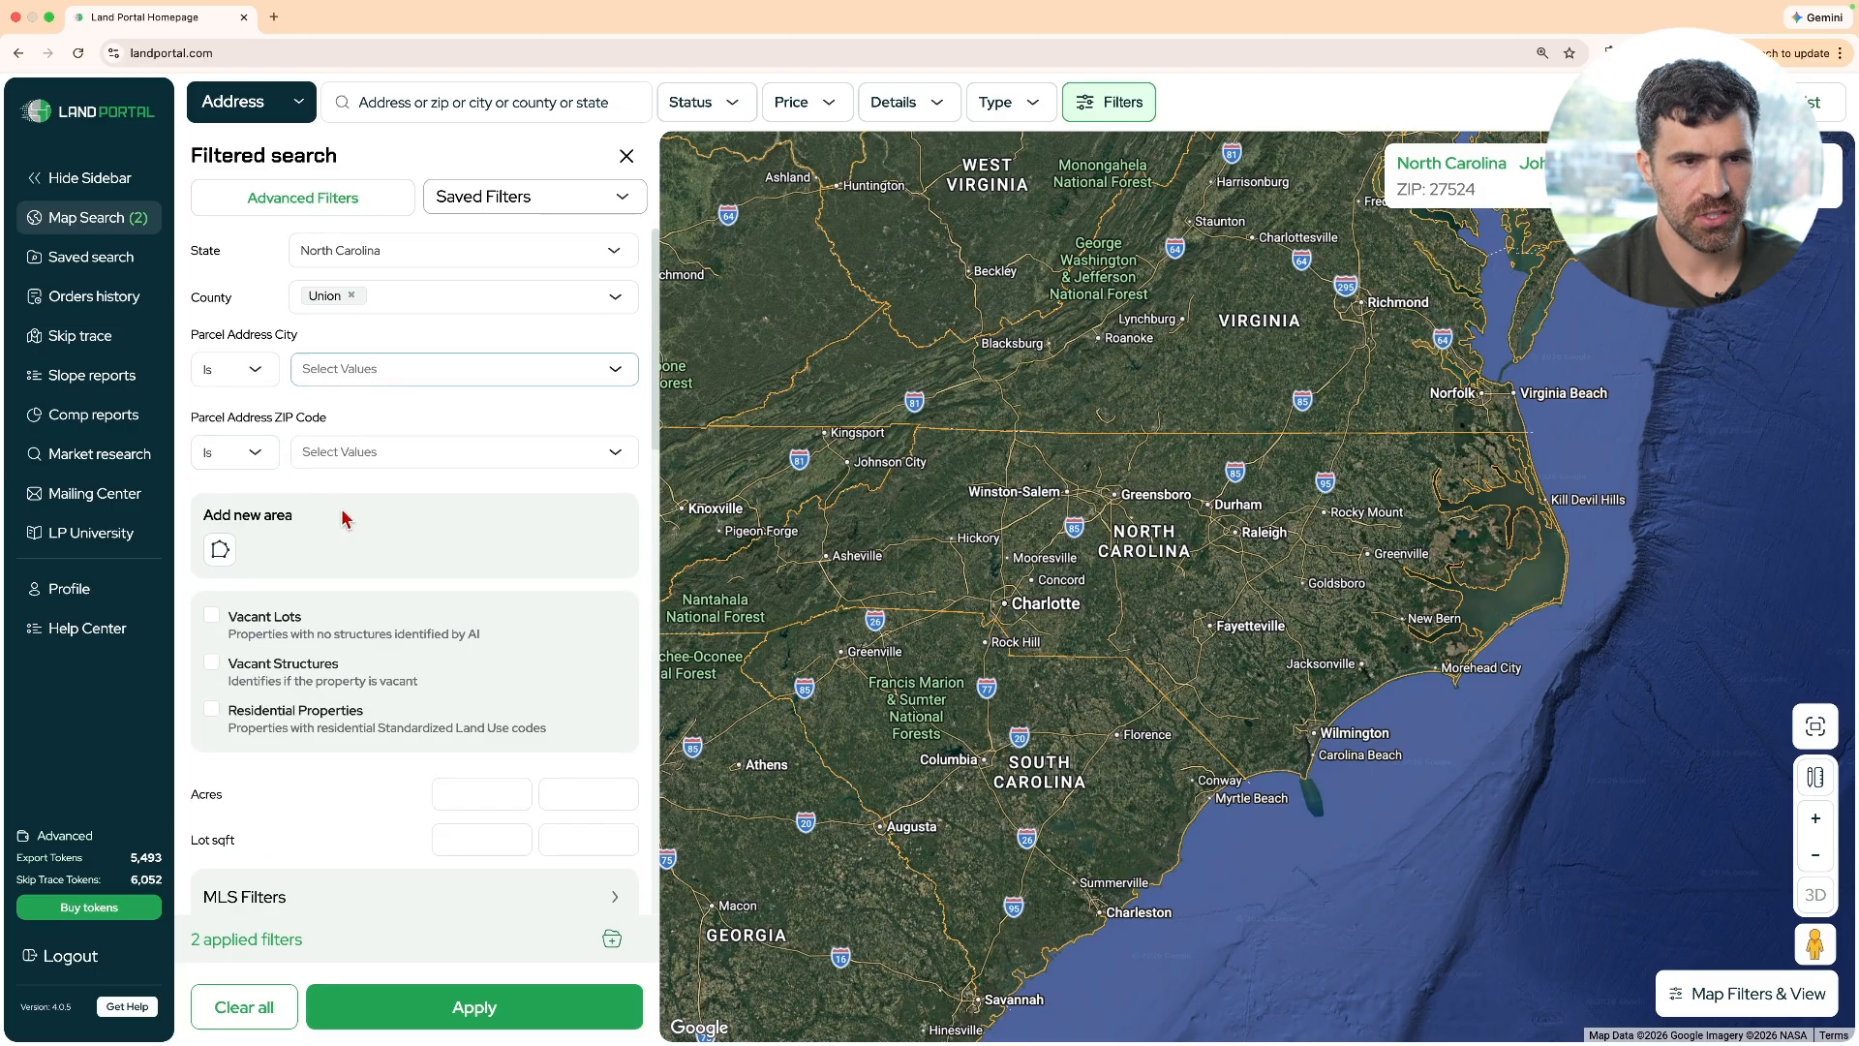
click(211, 616)
scroll(484, 625, down, 3)
click(470, 571)
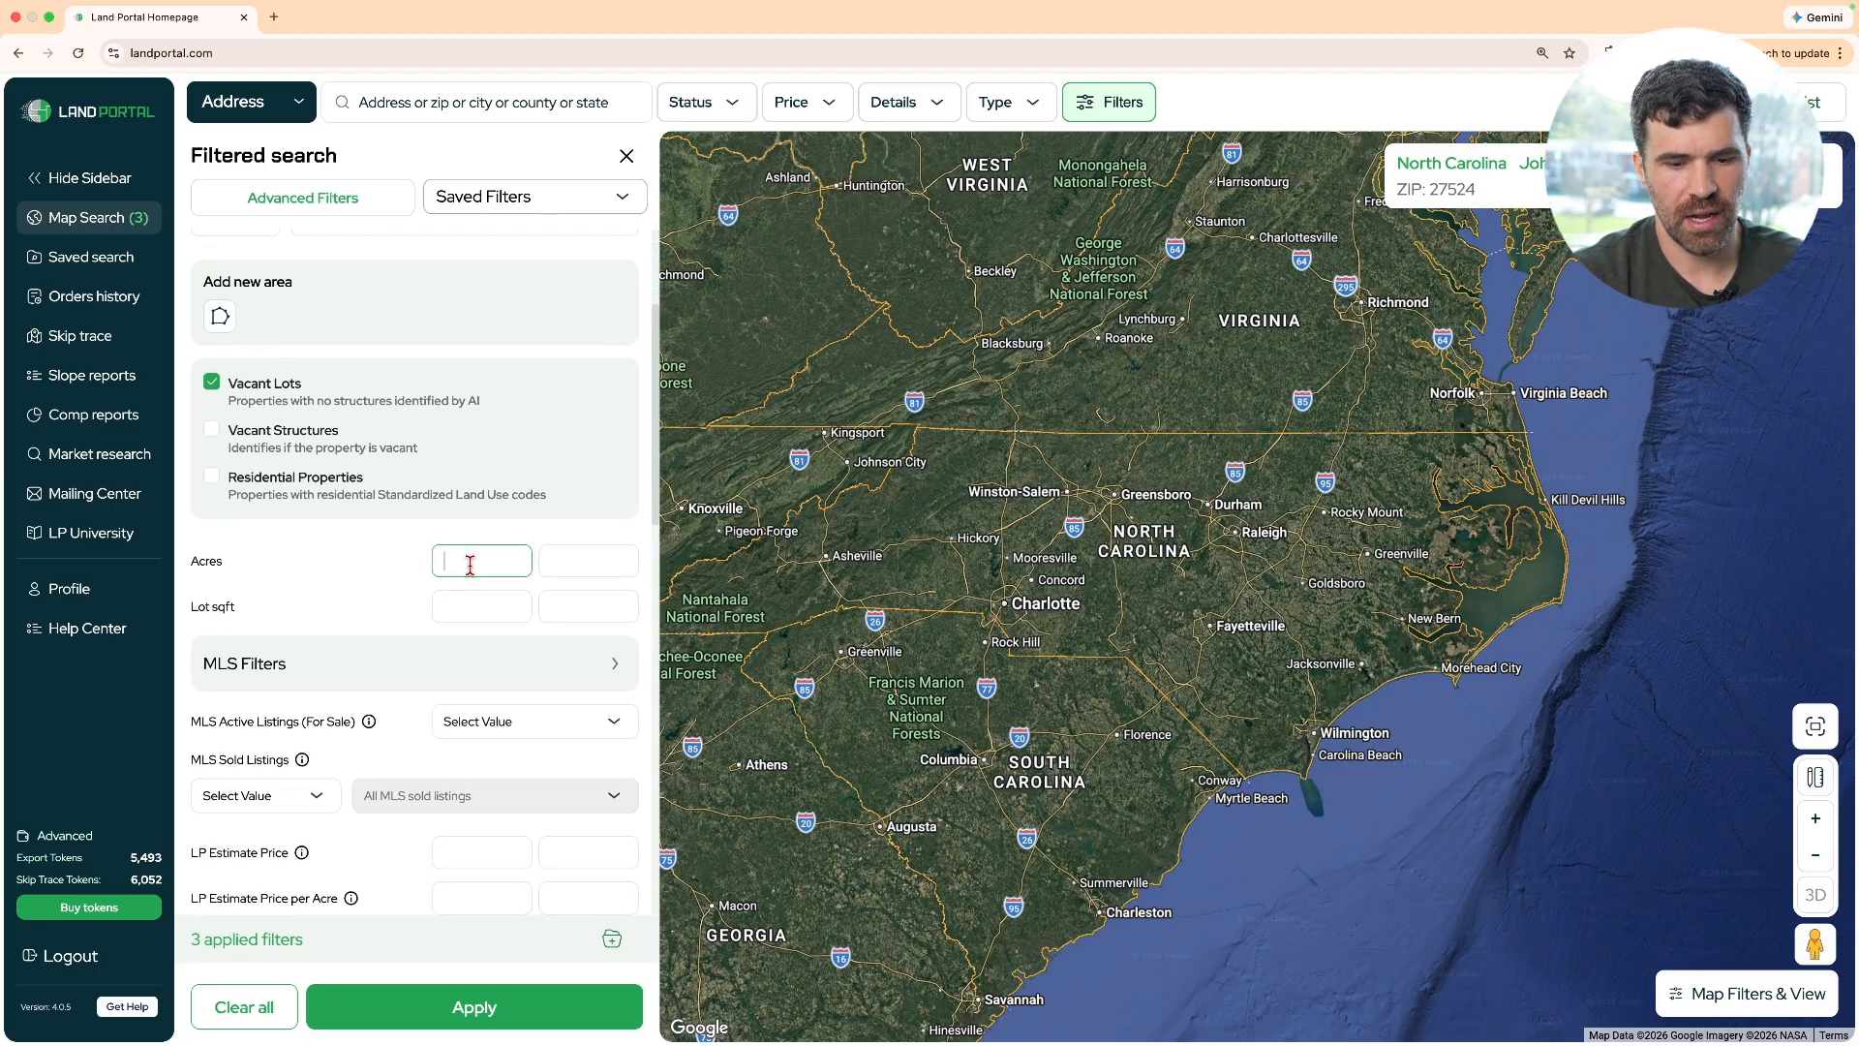
text(15)
key(Tab)
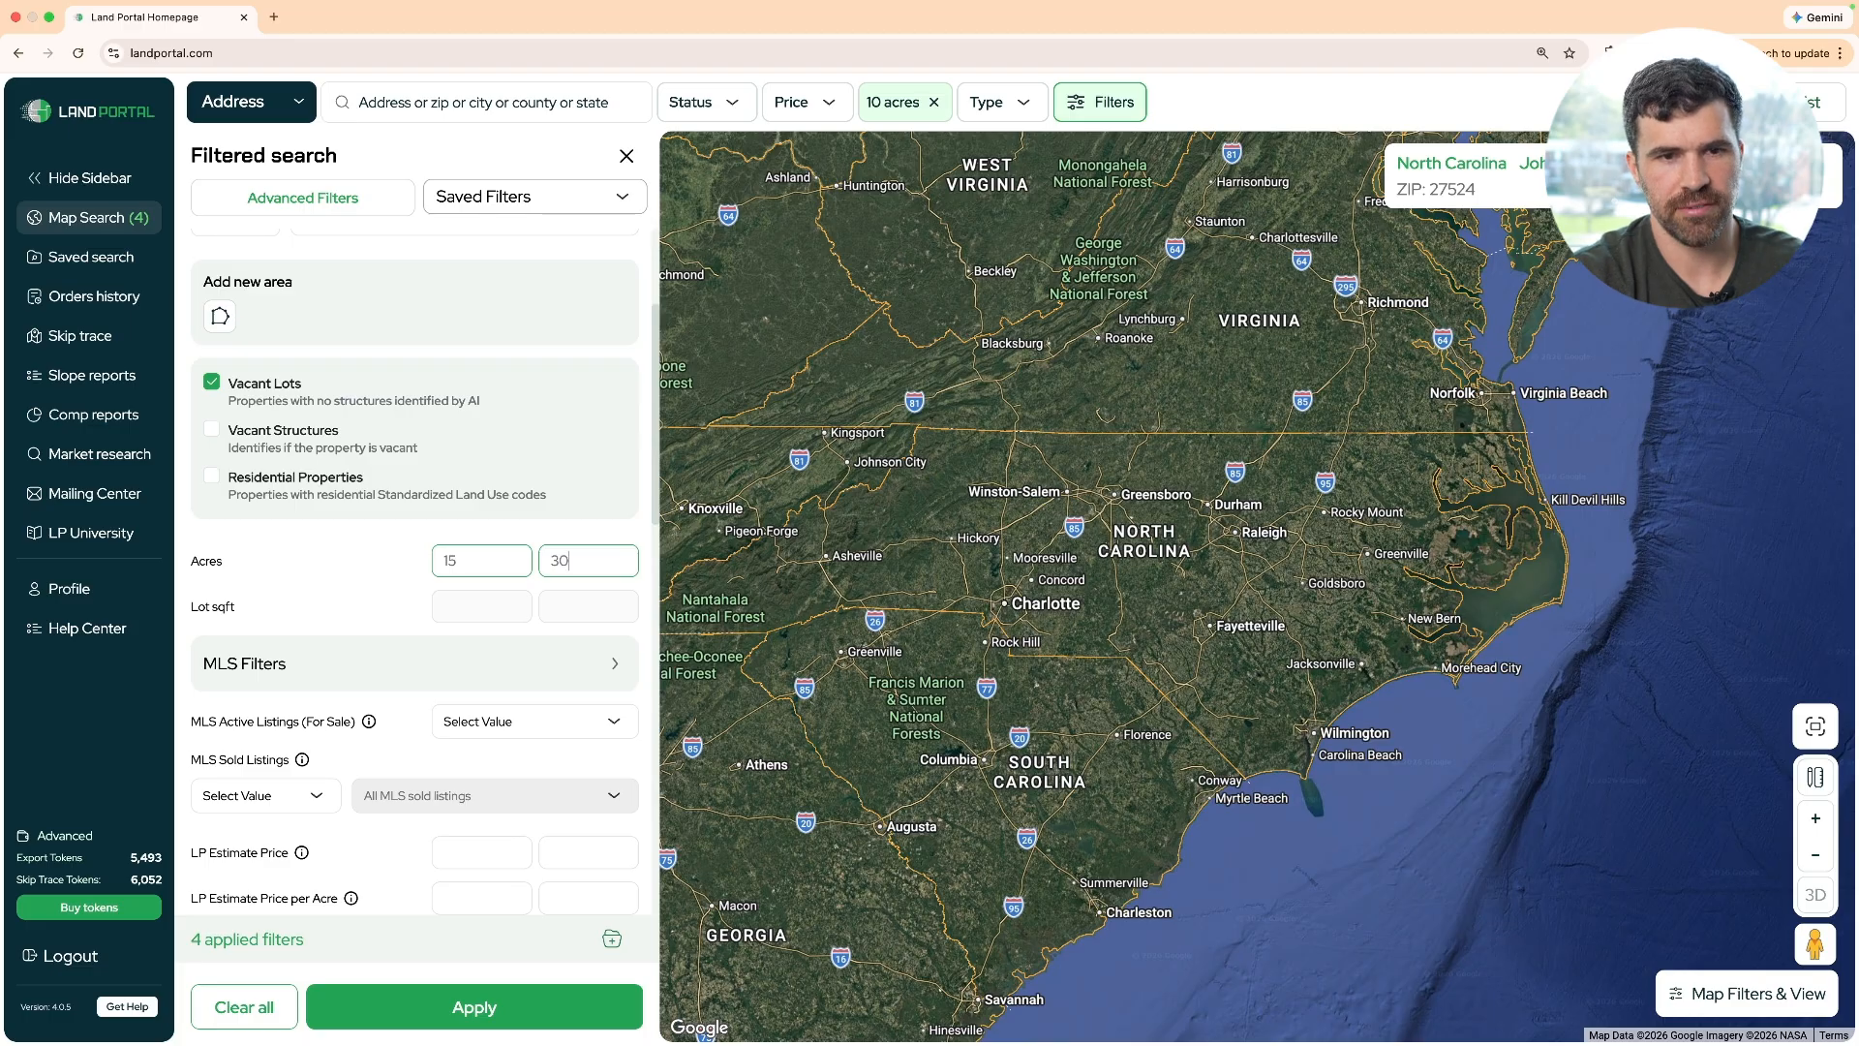
click(394, 561)
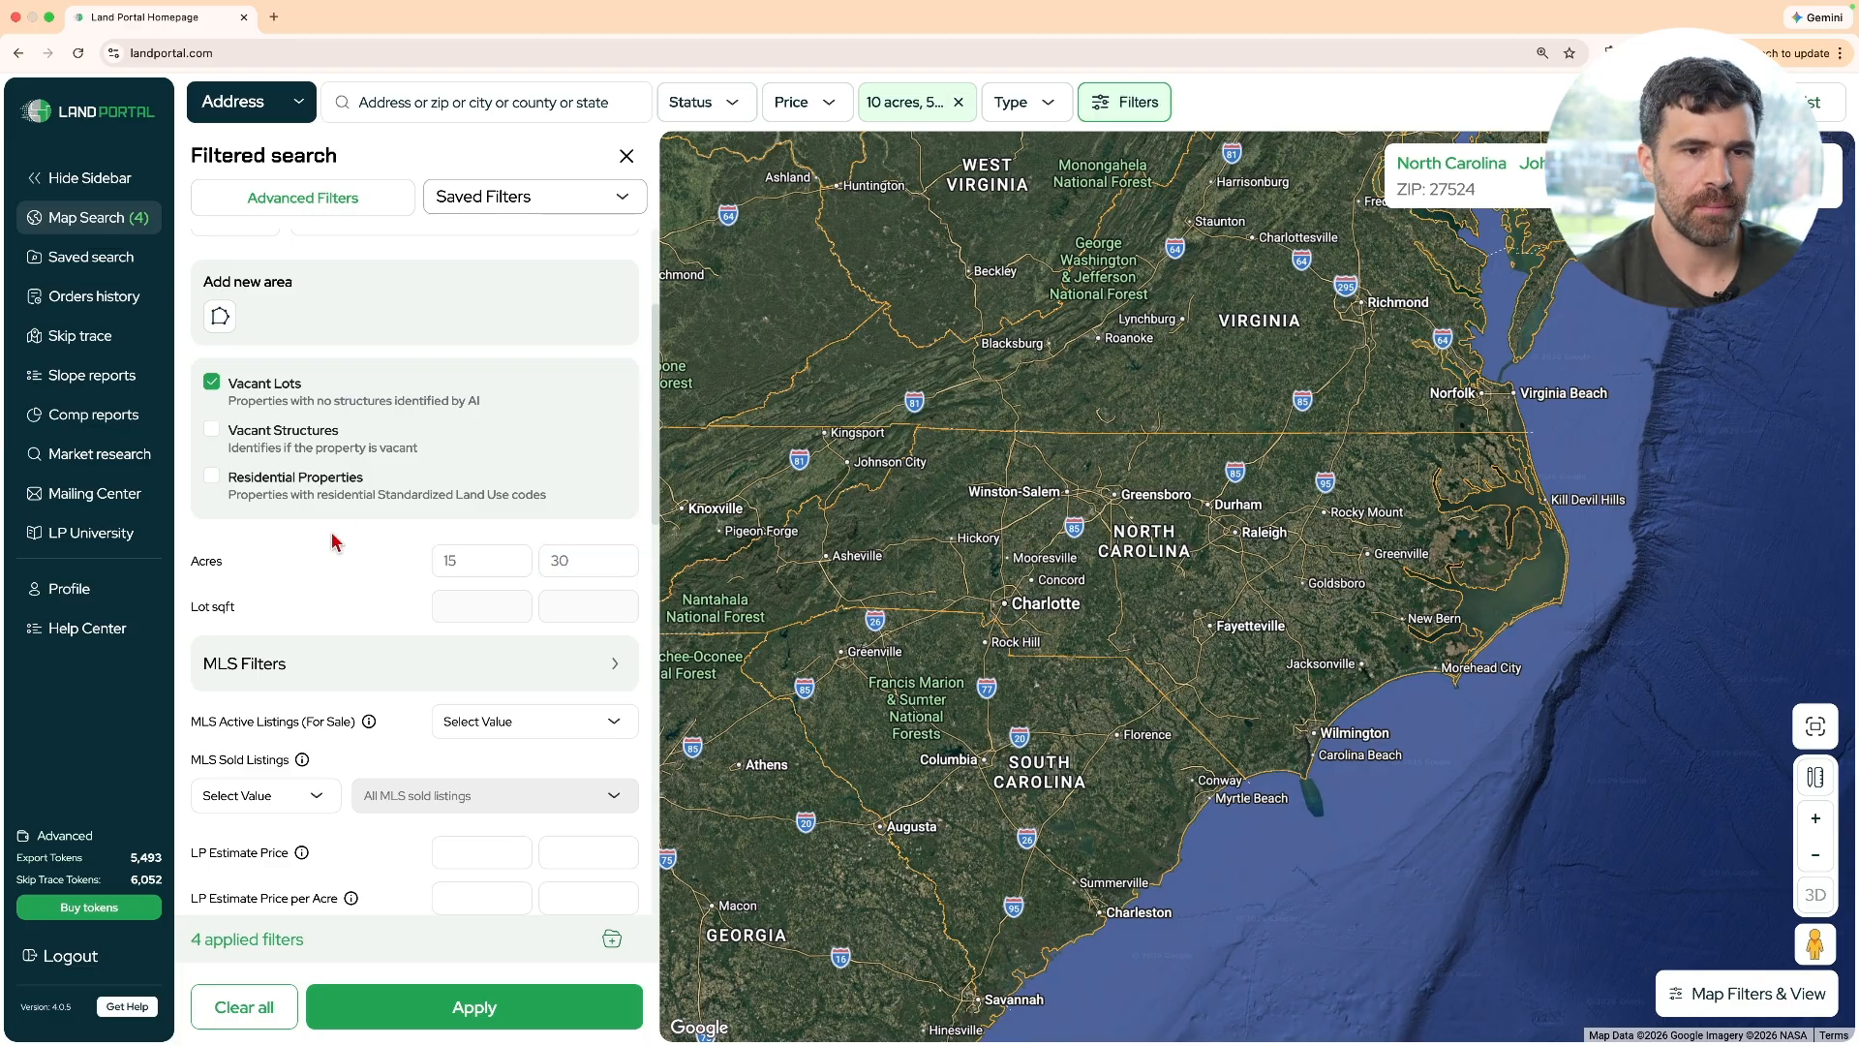
Exclude active for-sale MLS listings from the search
scroll(303, 523, down, 3)
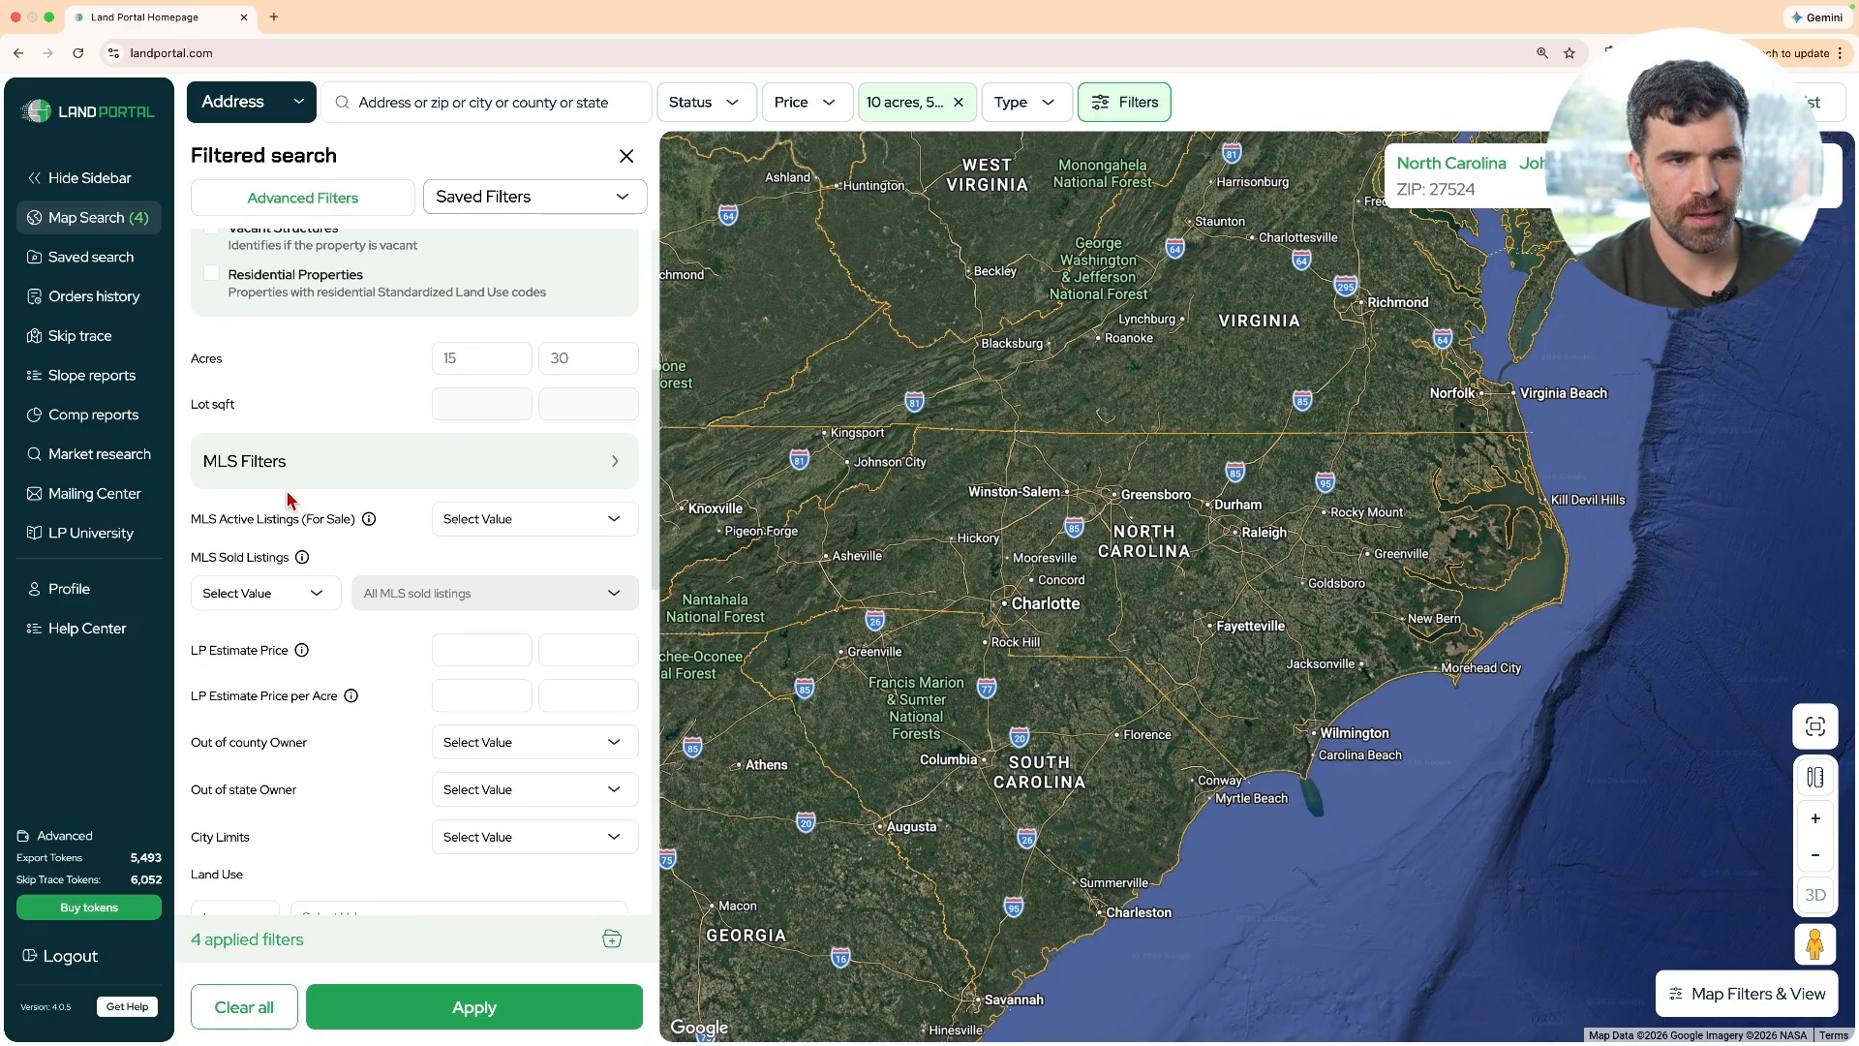
click(502, 518)
click(512, 630)
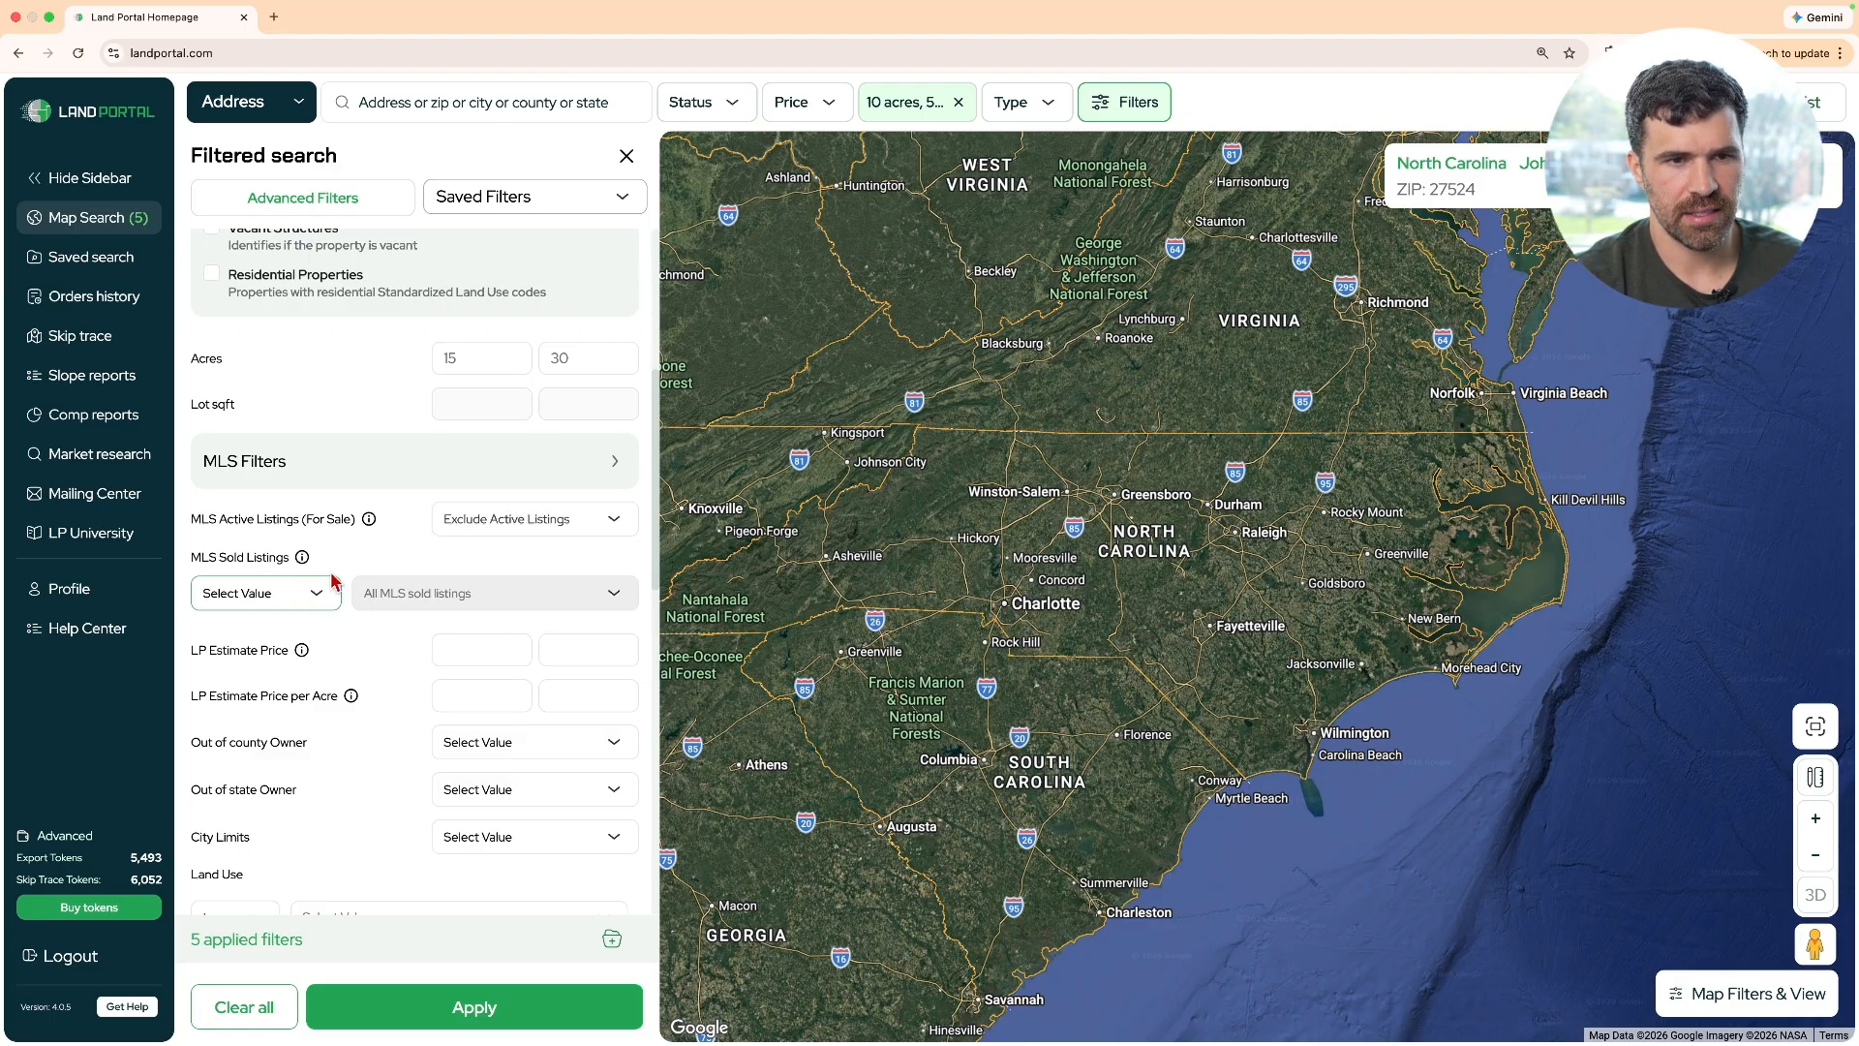
Limit the search to properties with a last sale date after 04/01/2023
scroll(310, 584, down, 1)
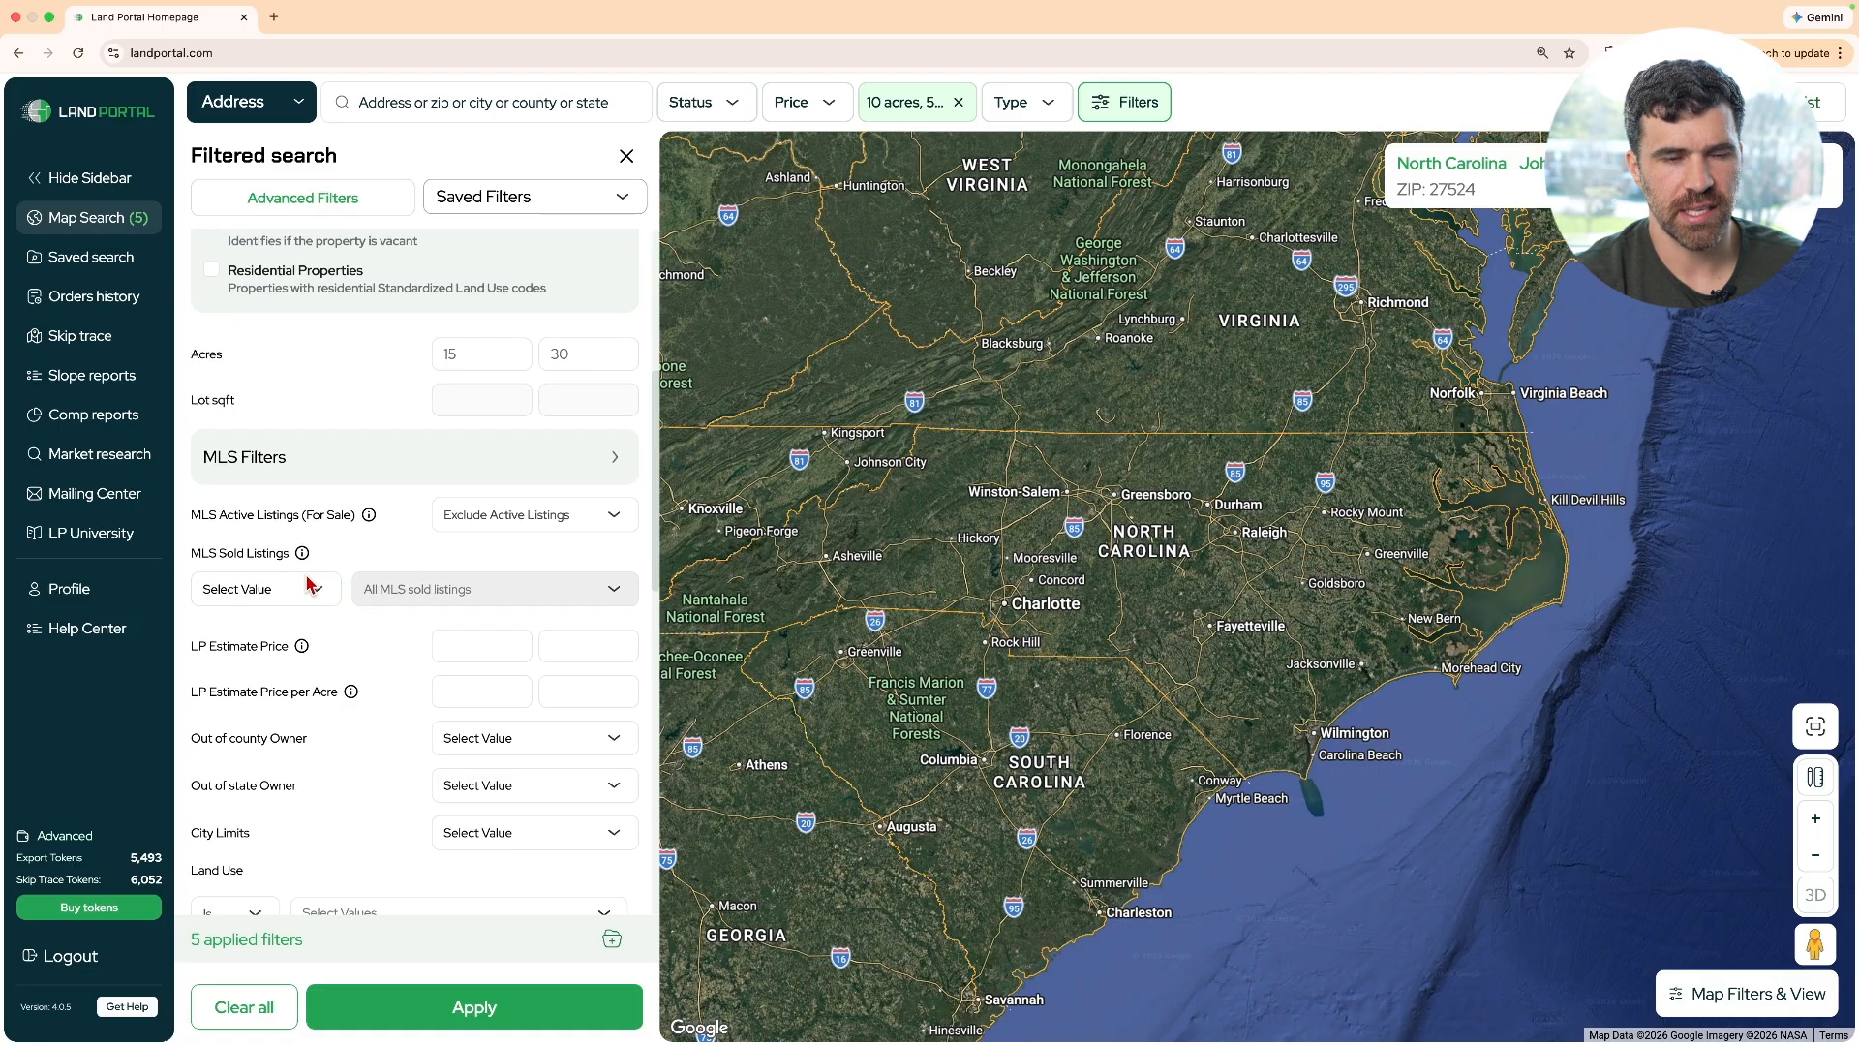
scroll(310, 584, down, 5)
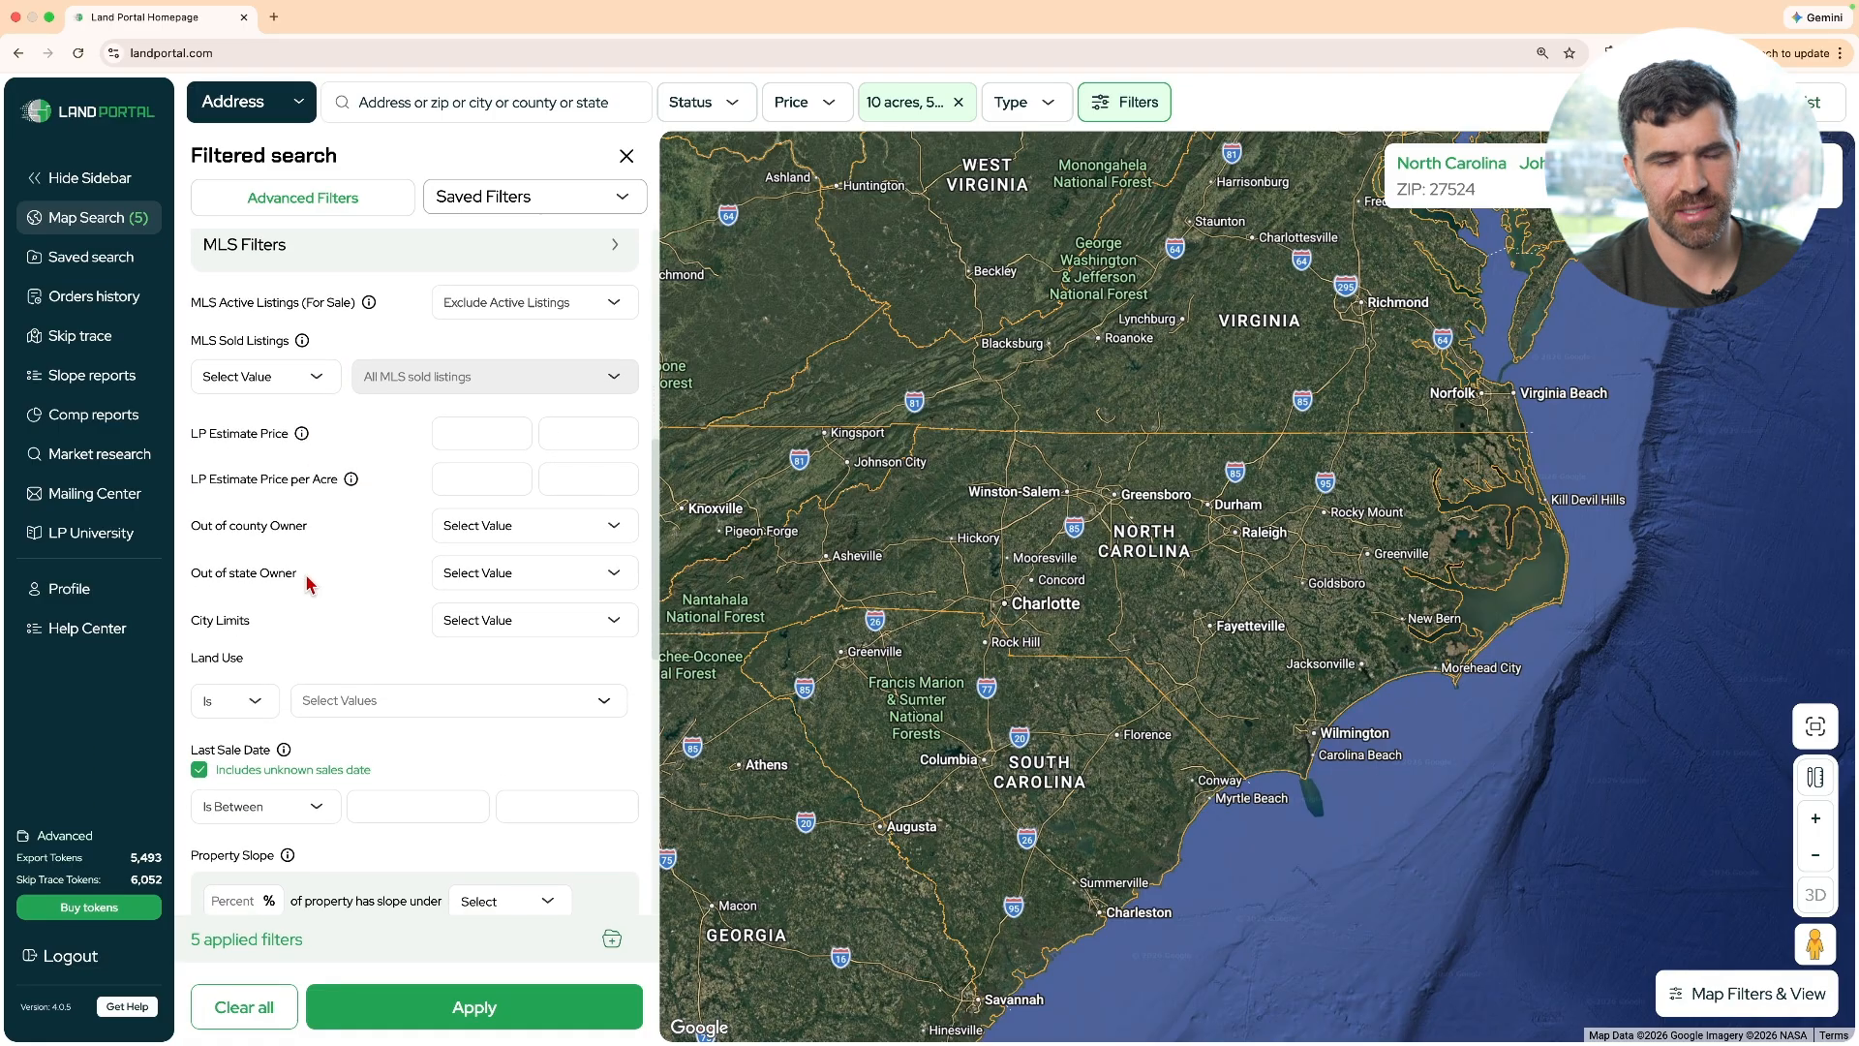
scroll(309, 584, up, 1)
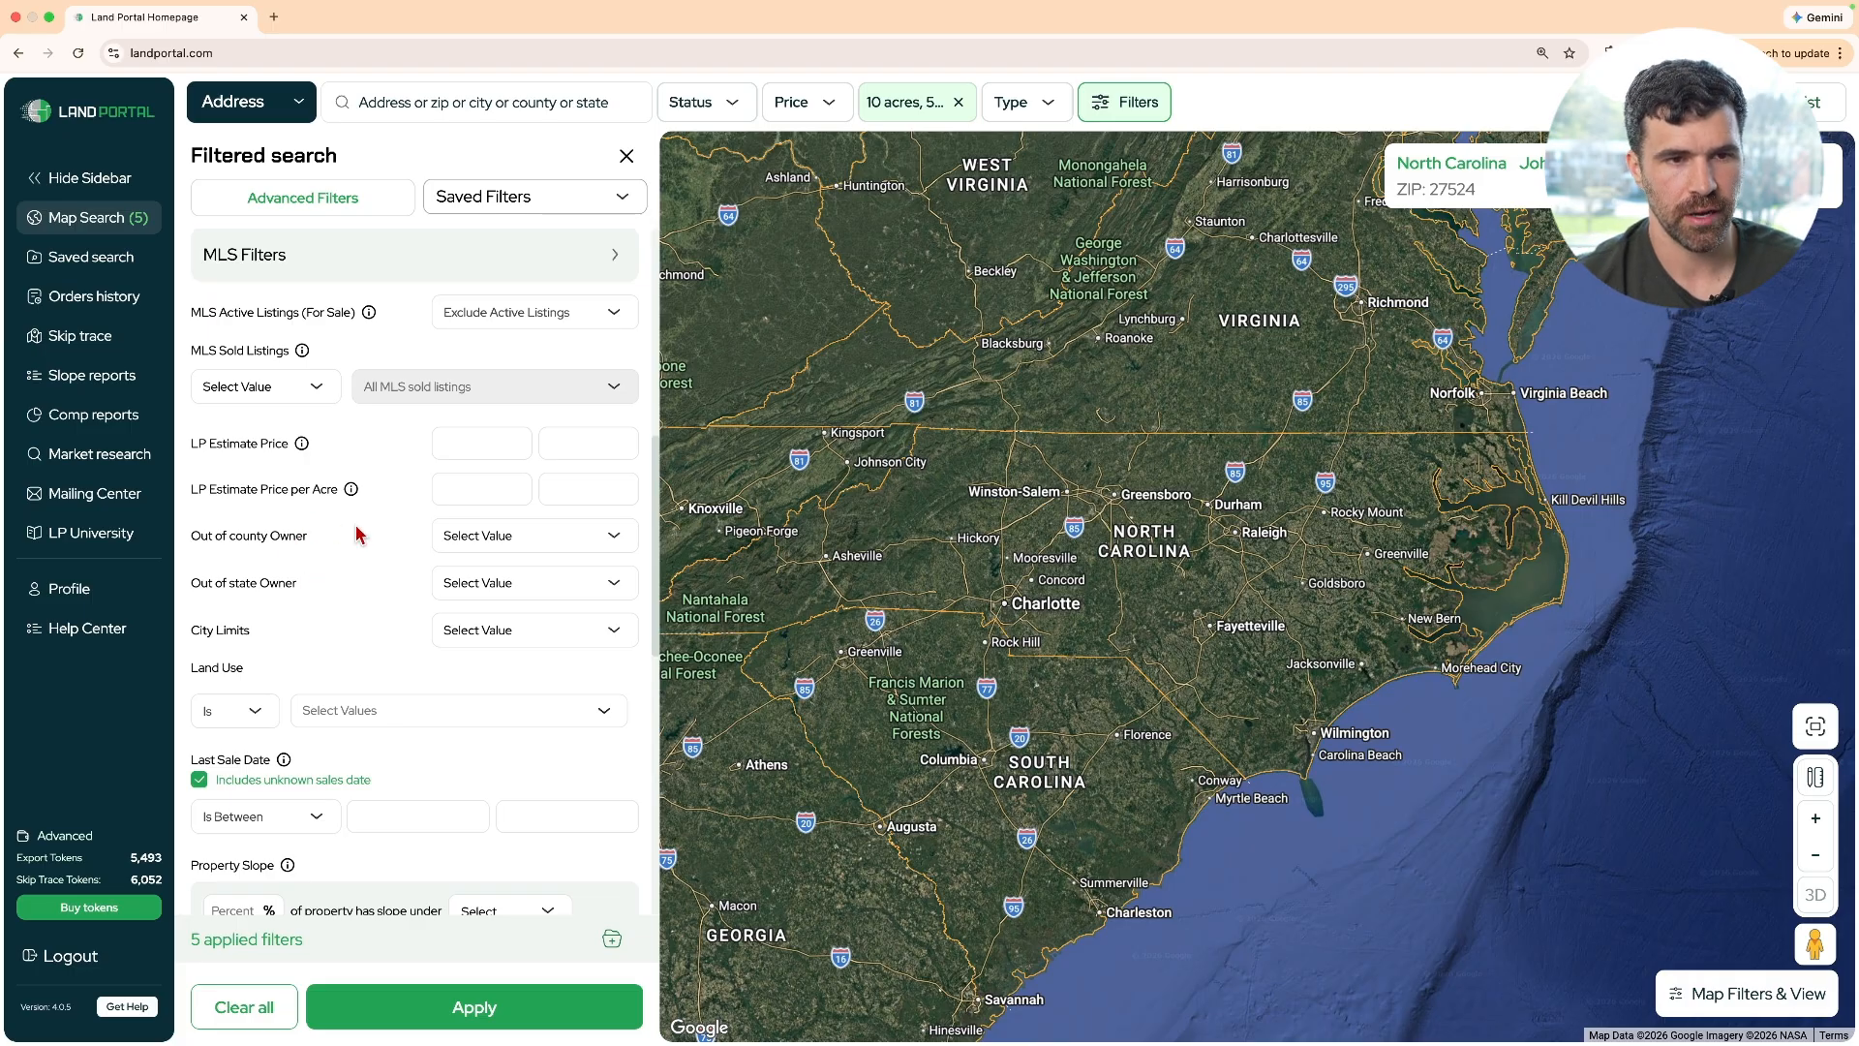
scroll(445, 543, down, 2)
scroll(443, 547, down, 5)
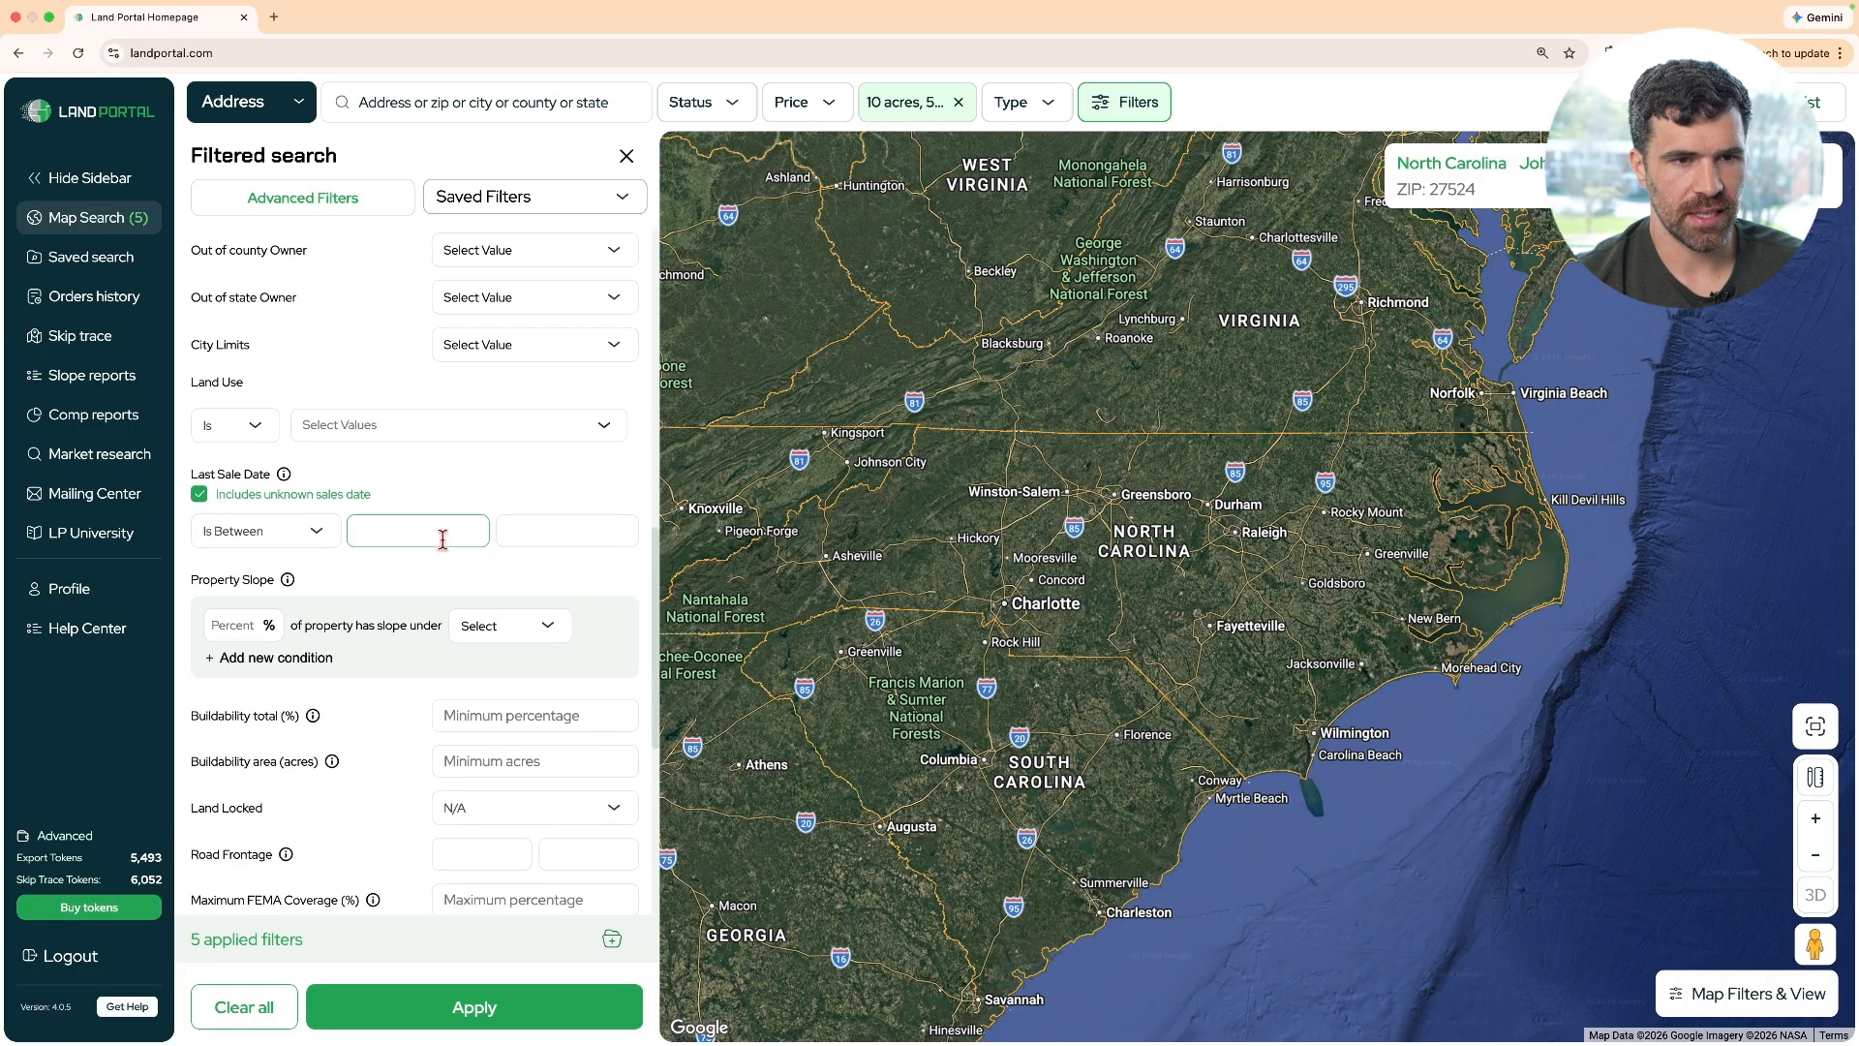
click(303, 546)
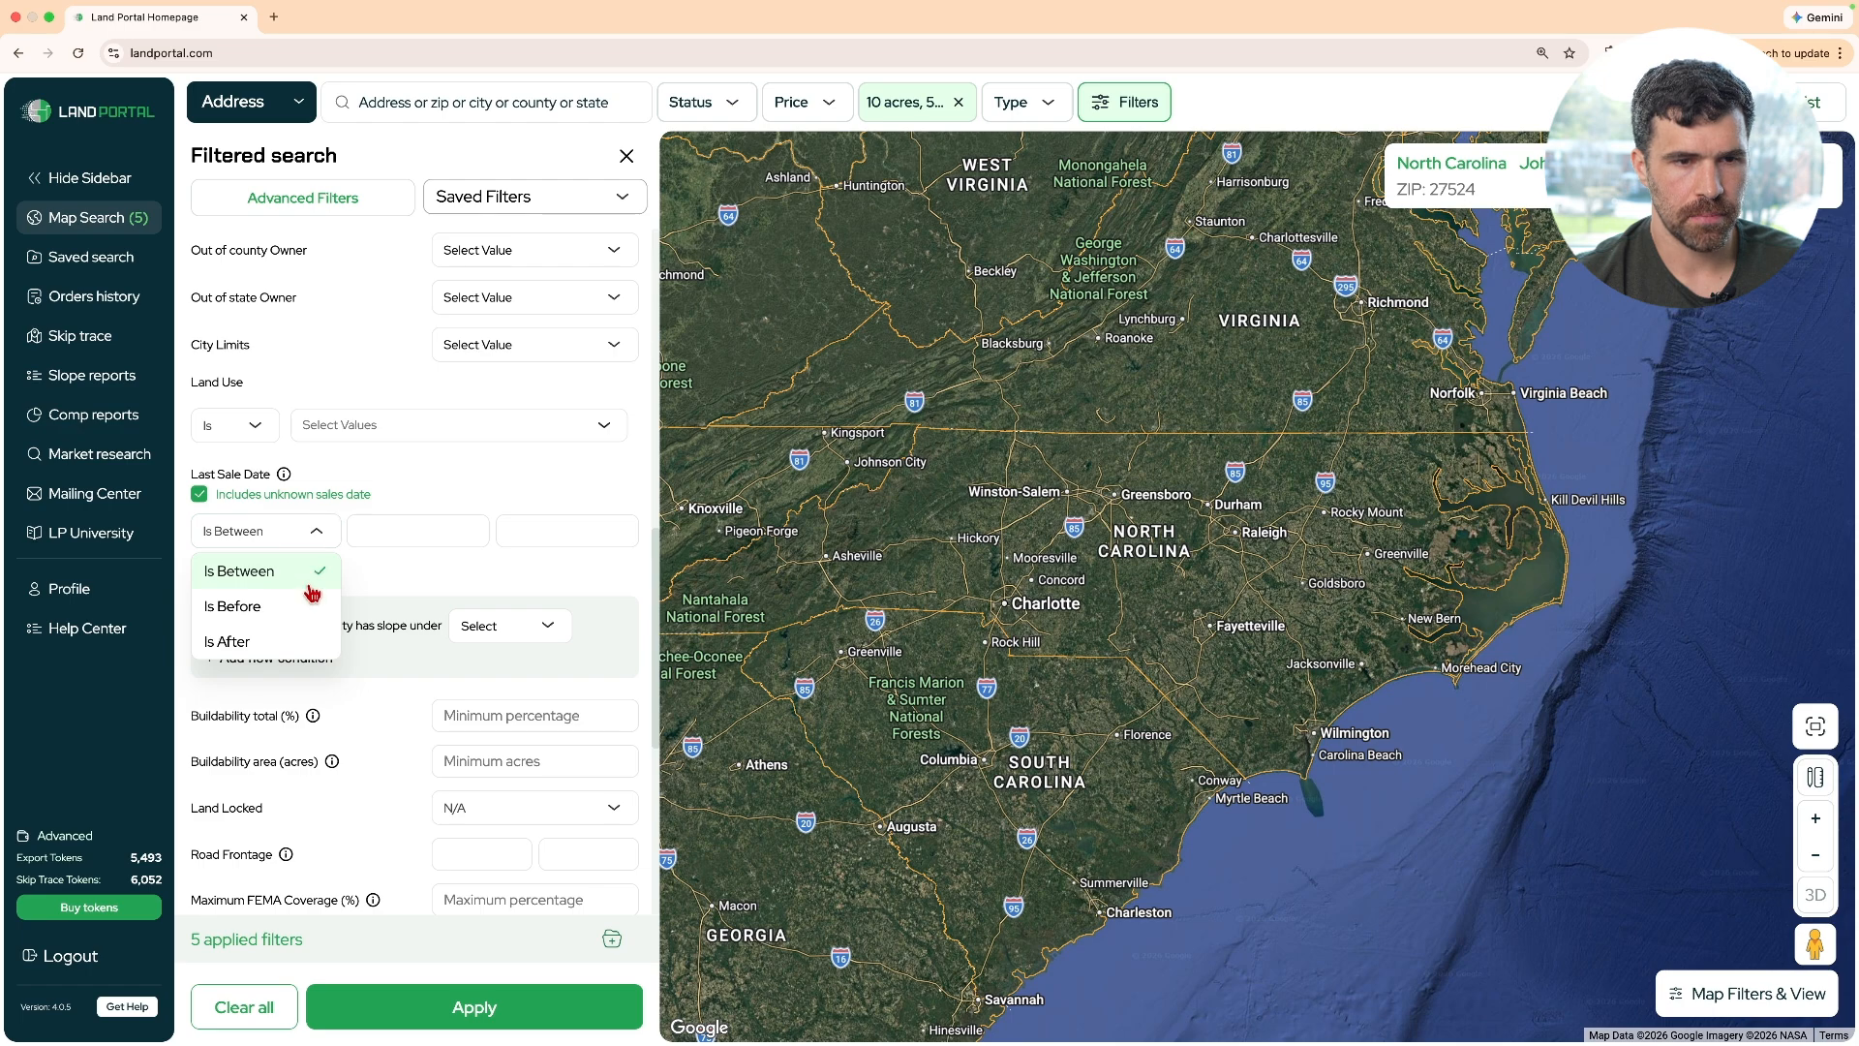
click(242, 641)
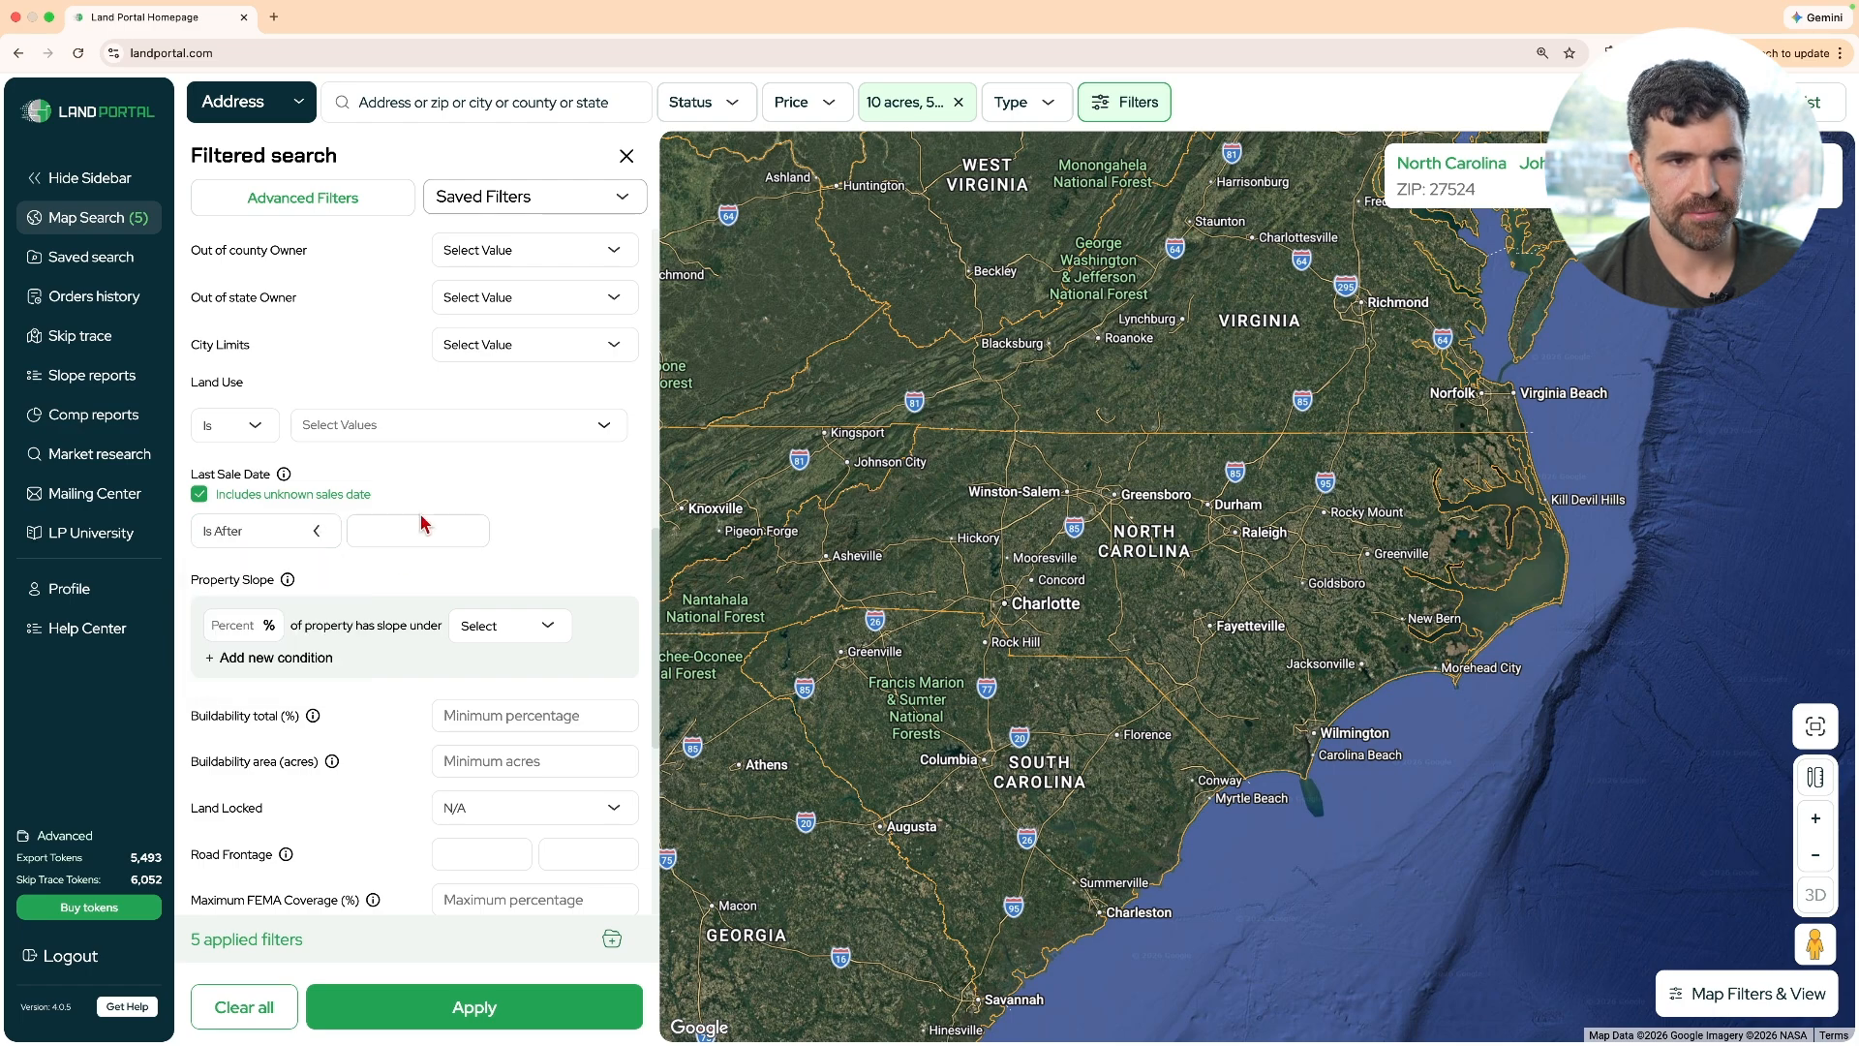
click(425, 531)
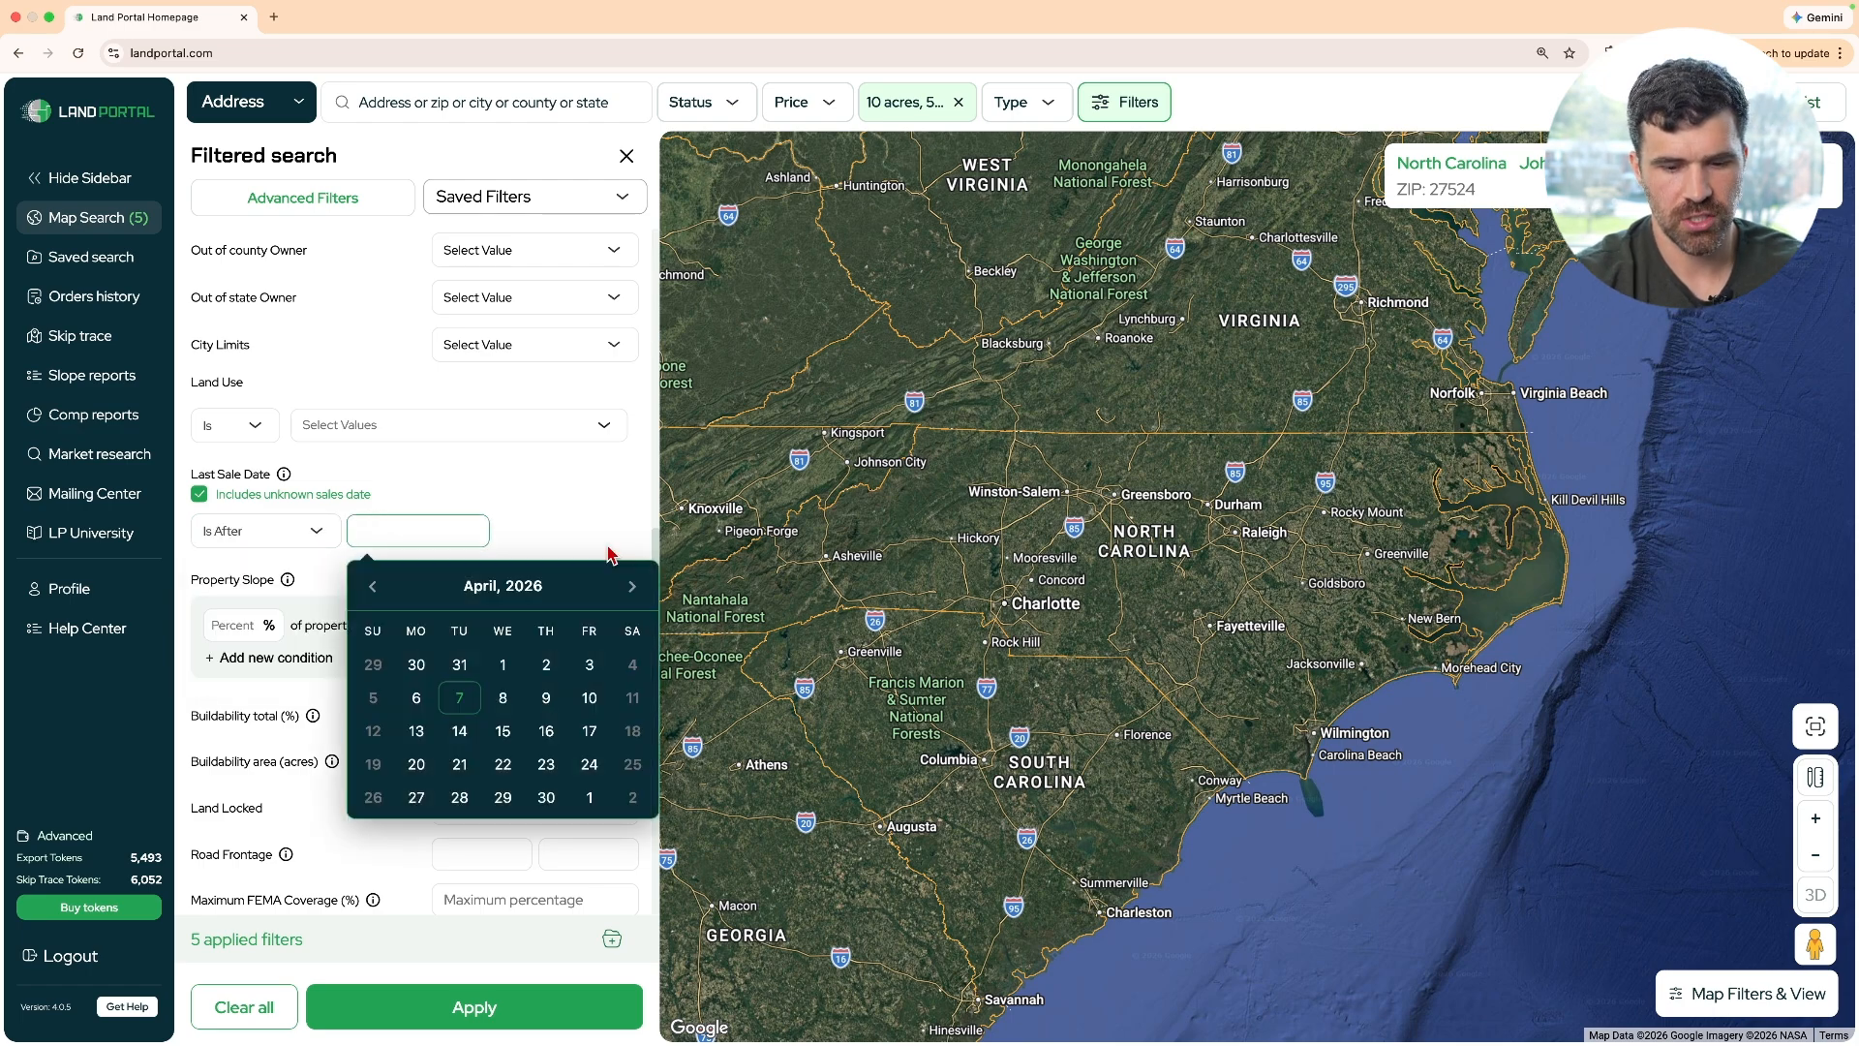
text(04/01/2023)
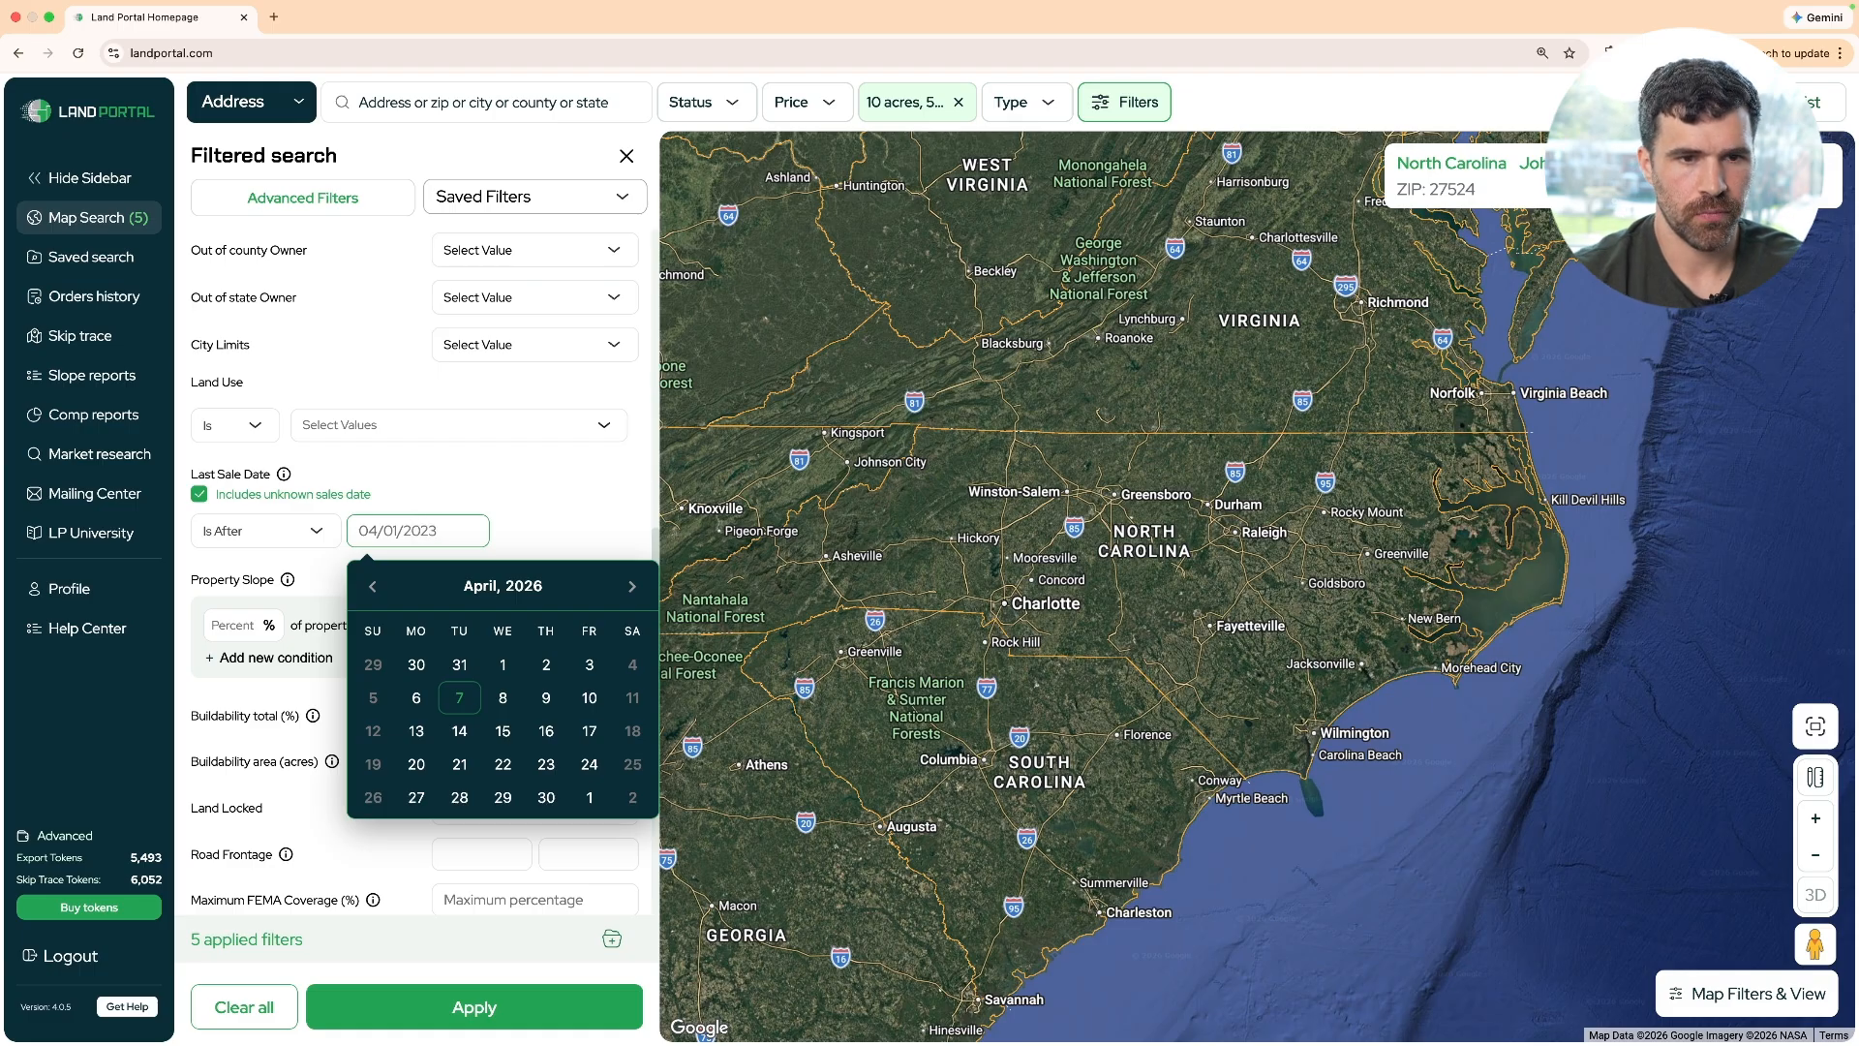
click(639, 528)
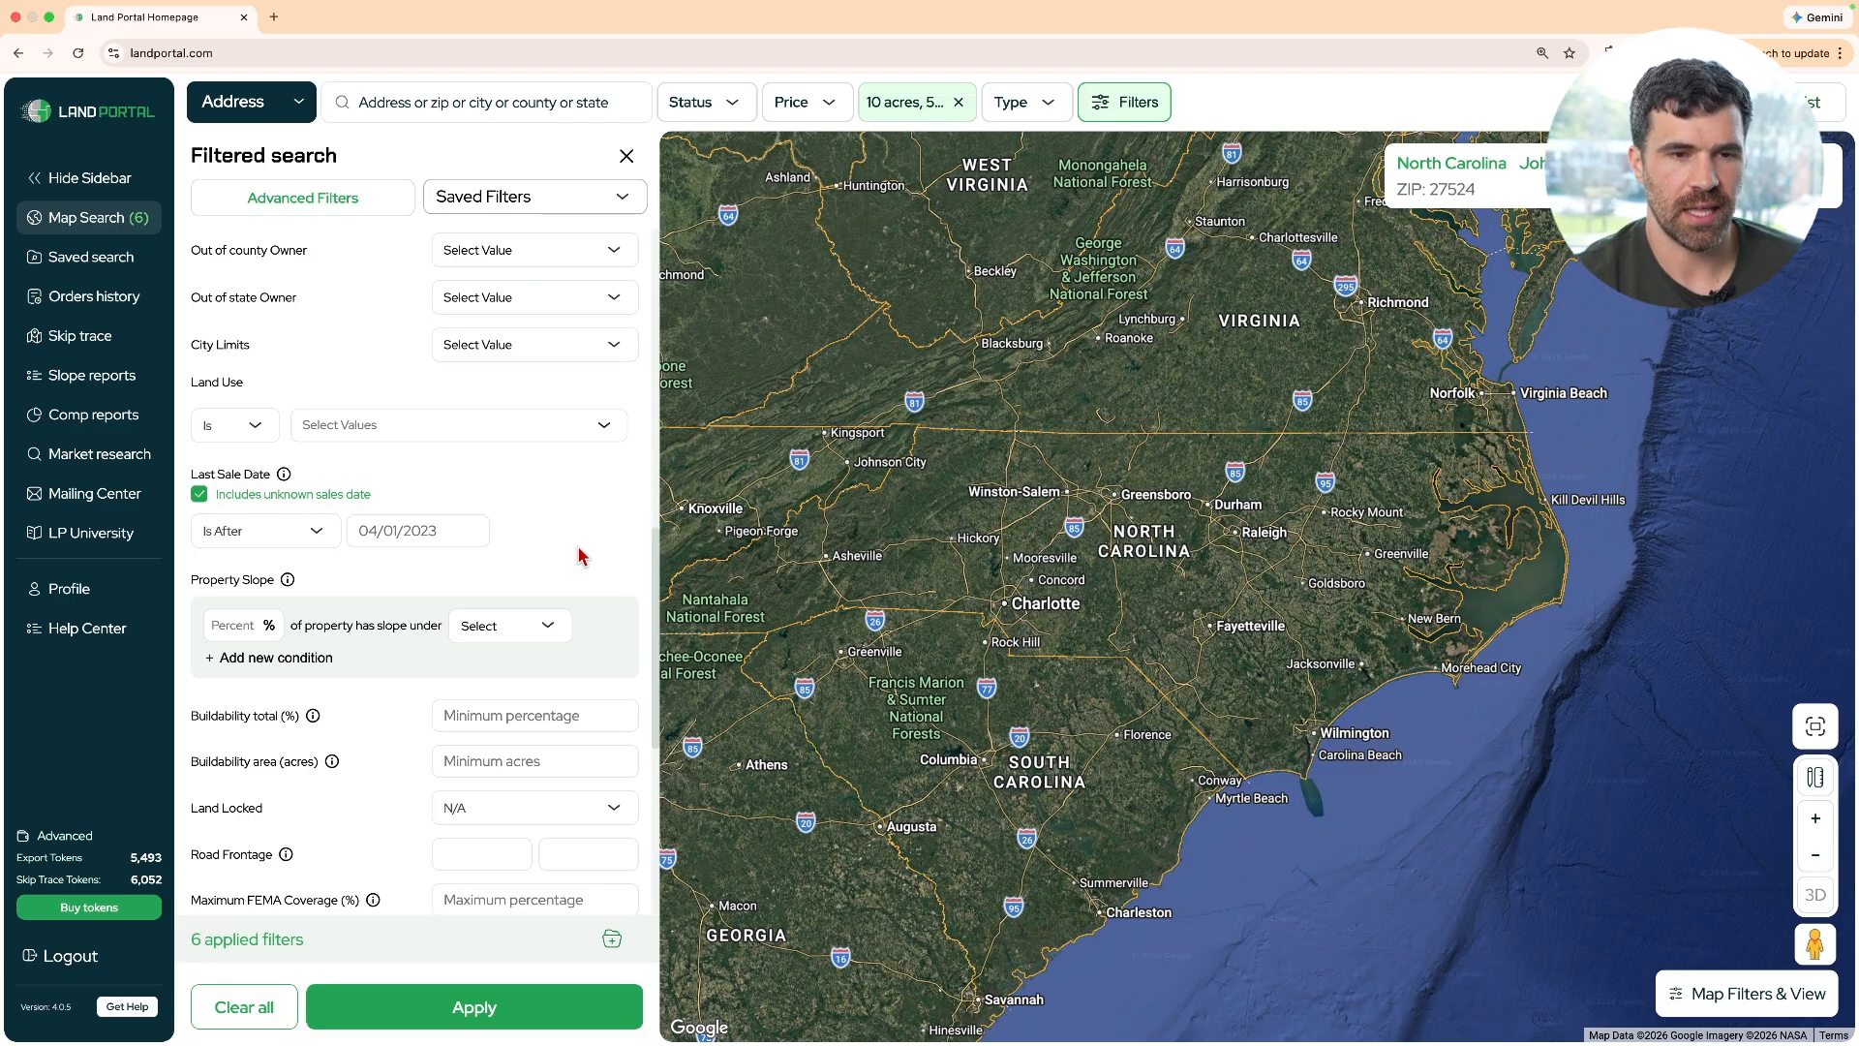
Set the minimum owner's property count to 4
scroll(489, 531, down, 1)
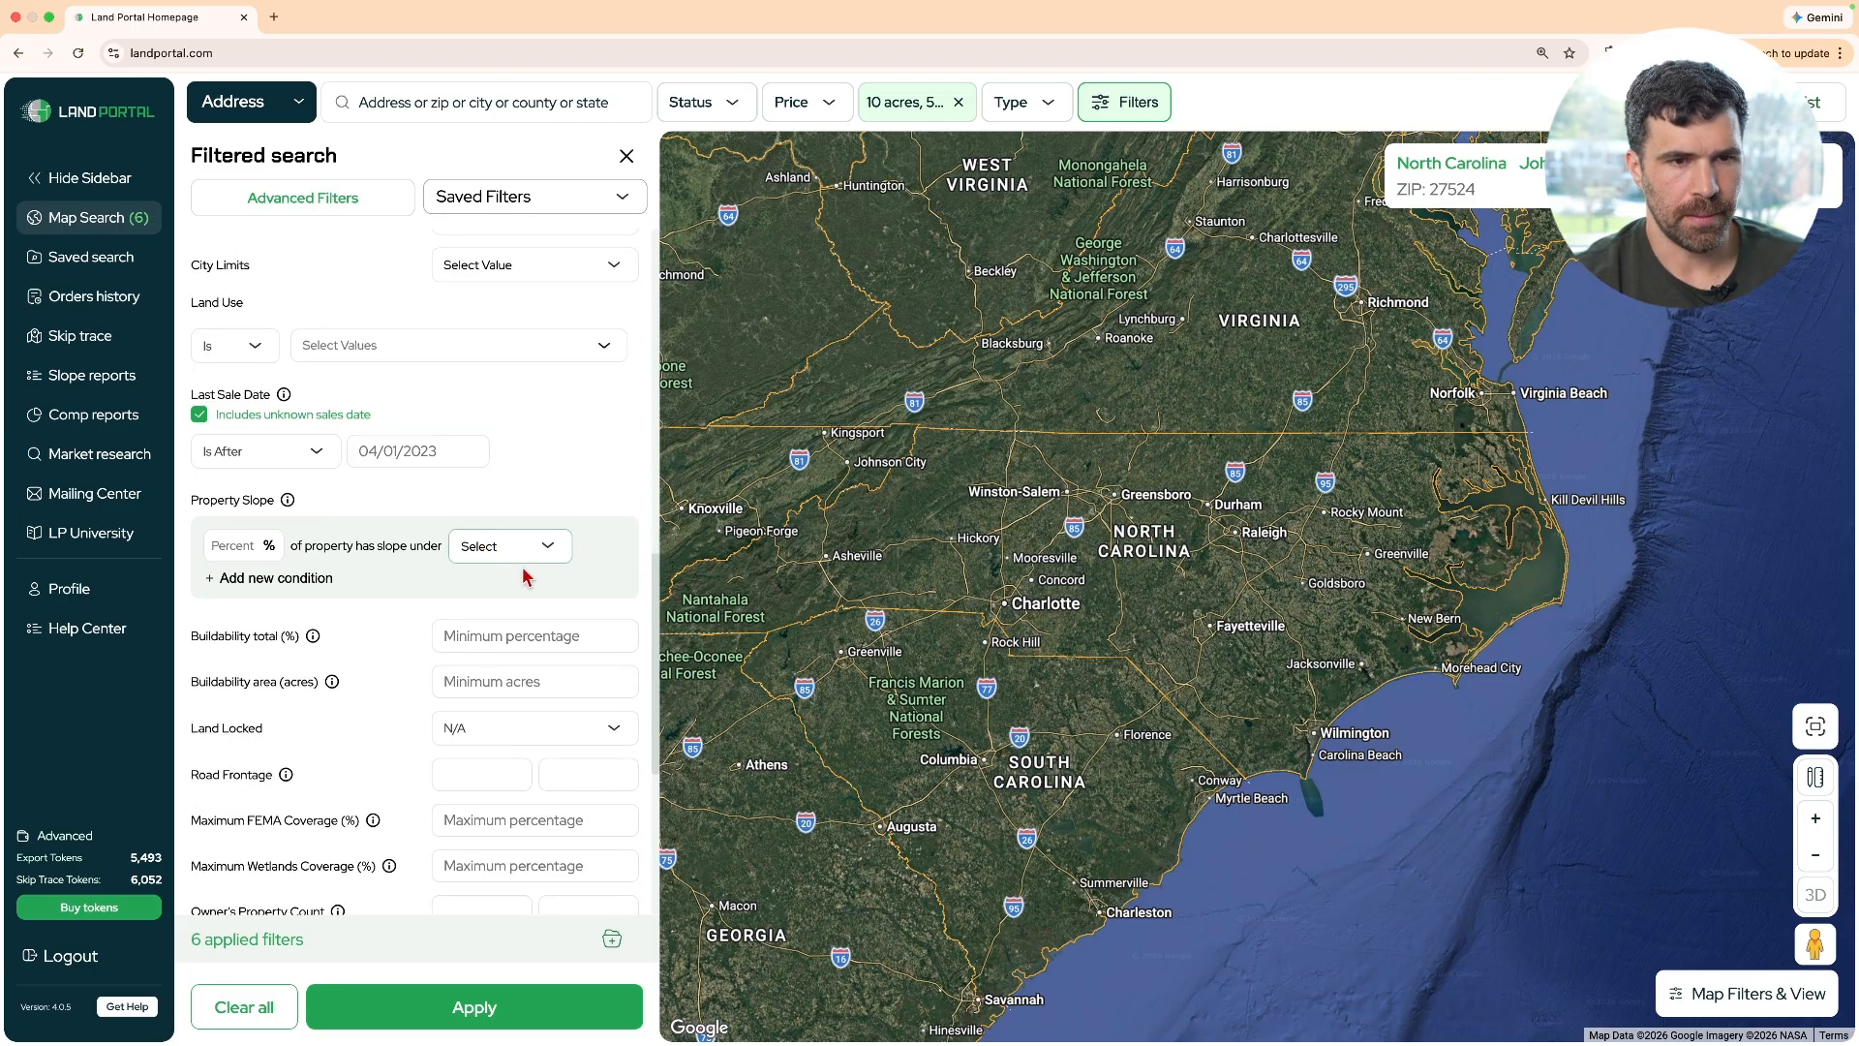
scroll(523, 577, down, 4)
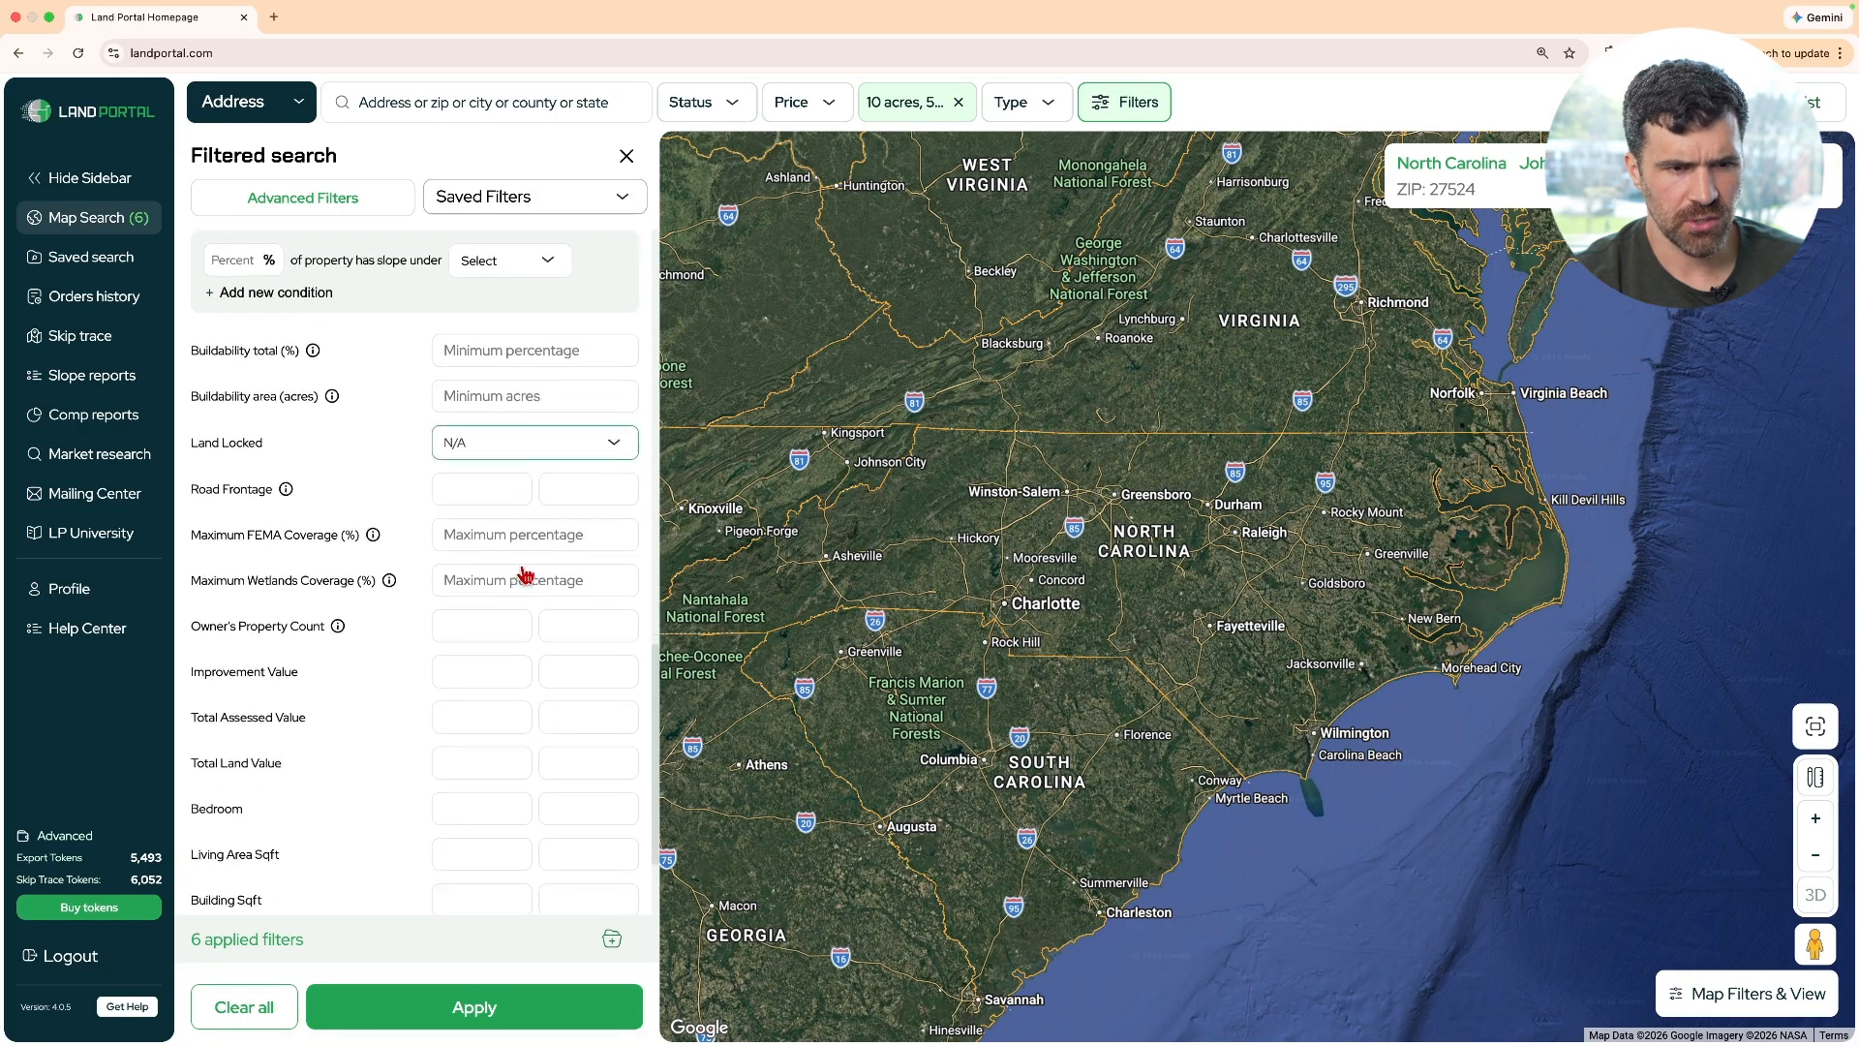
scroll(523, 577, down, 1)
click(463, 547)
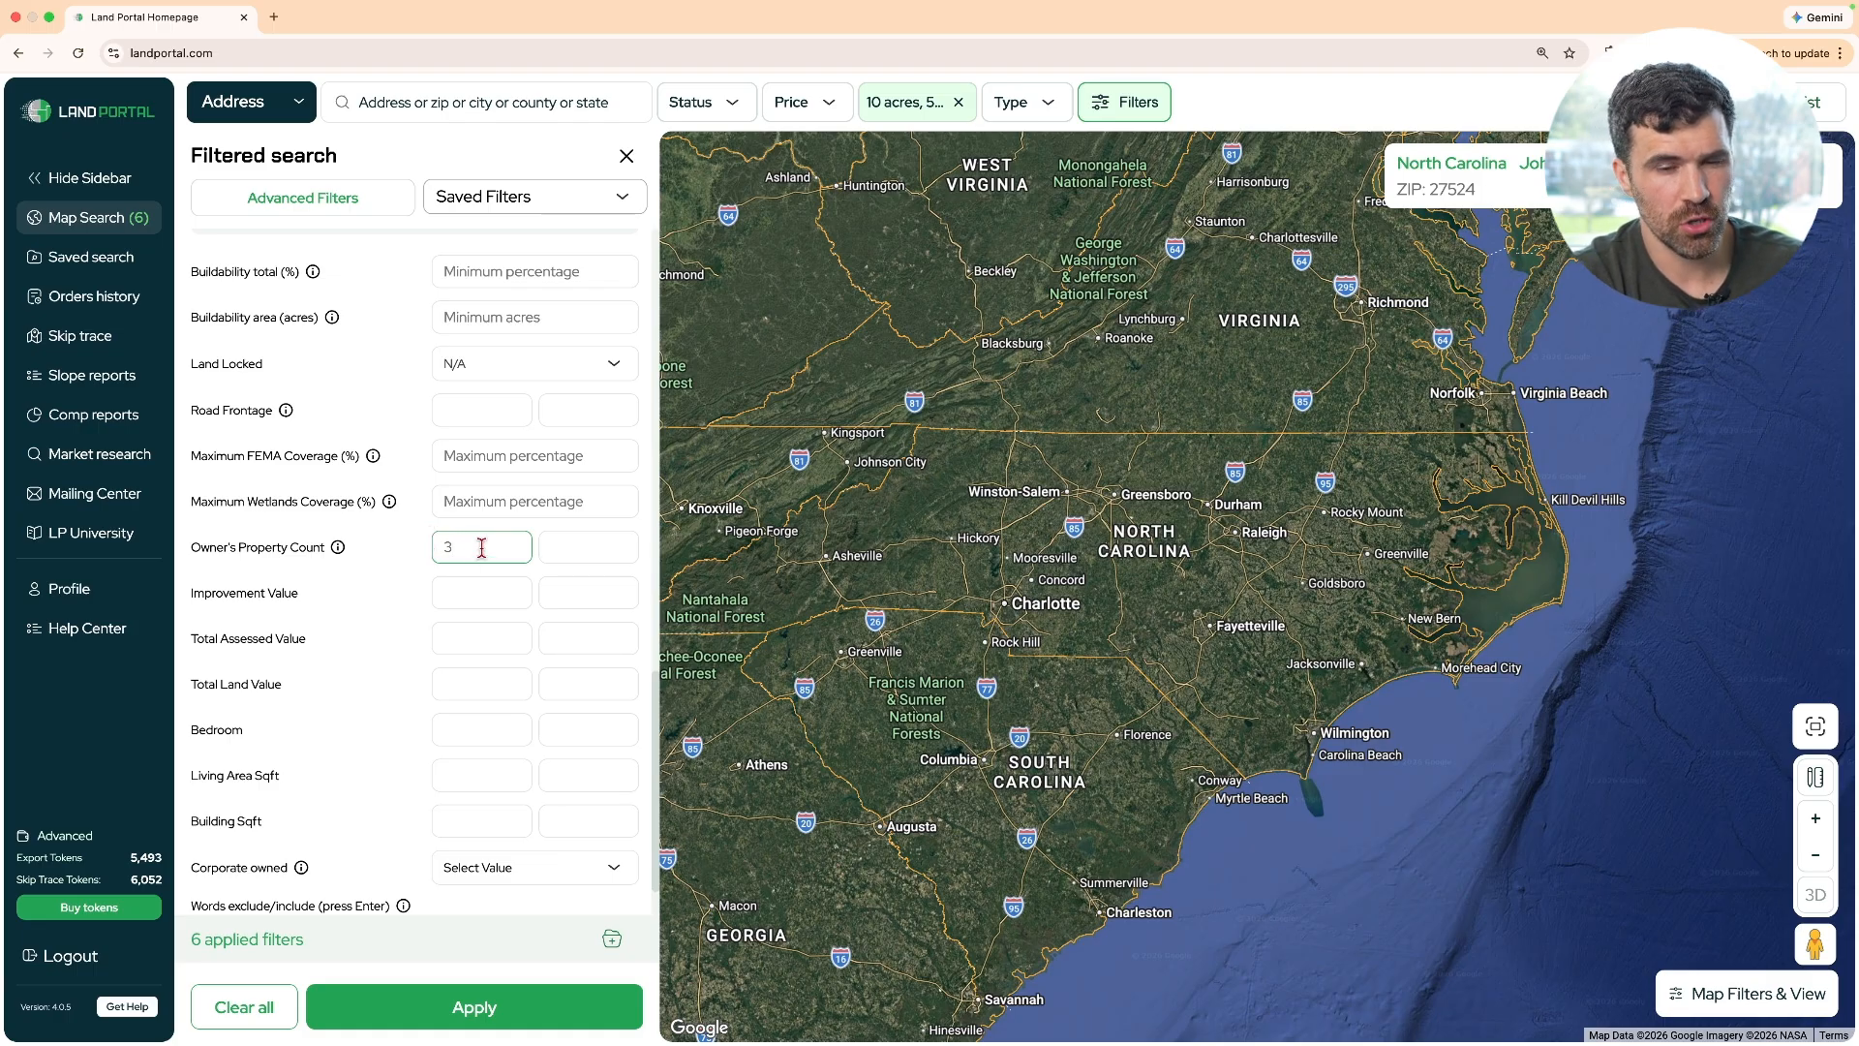
key(BackSpace)
text(4)
click(382, 601)
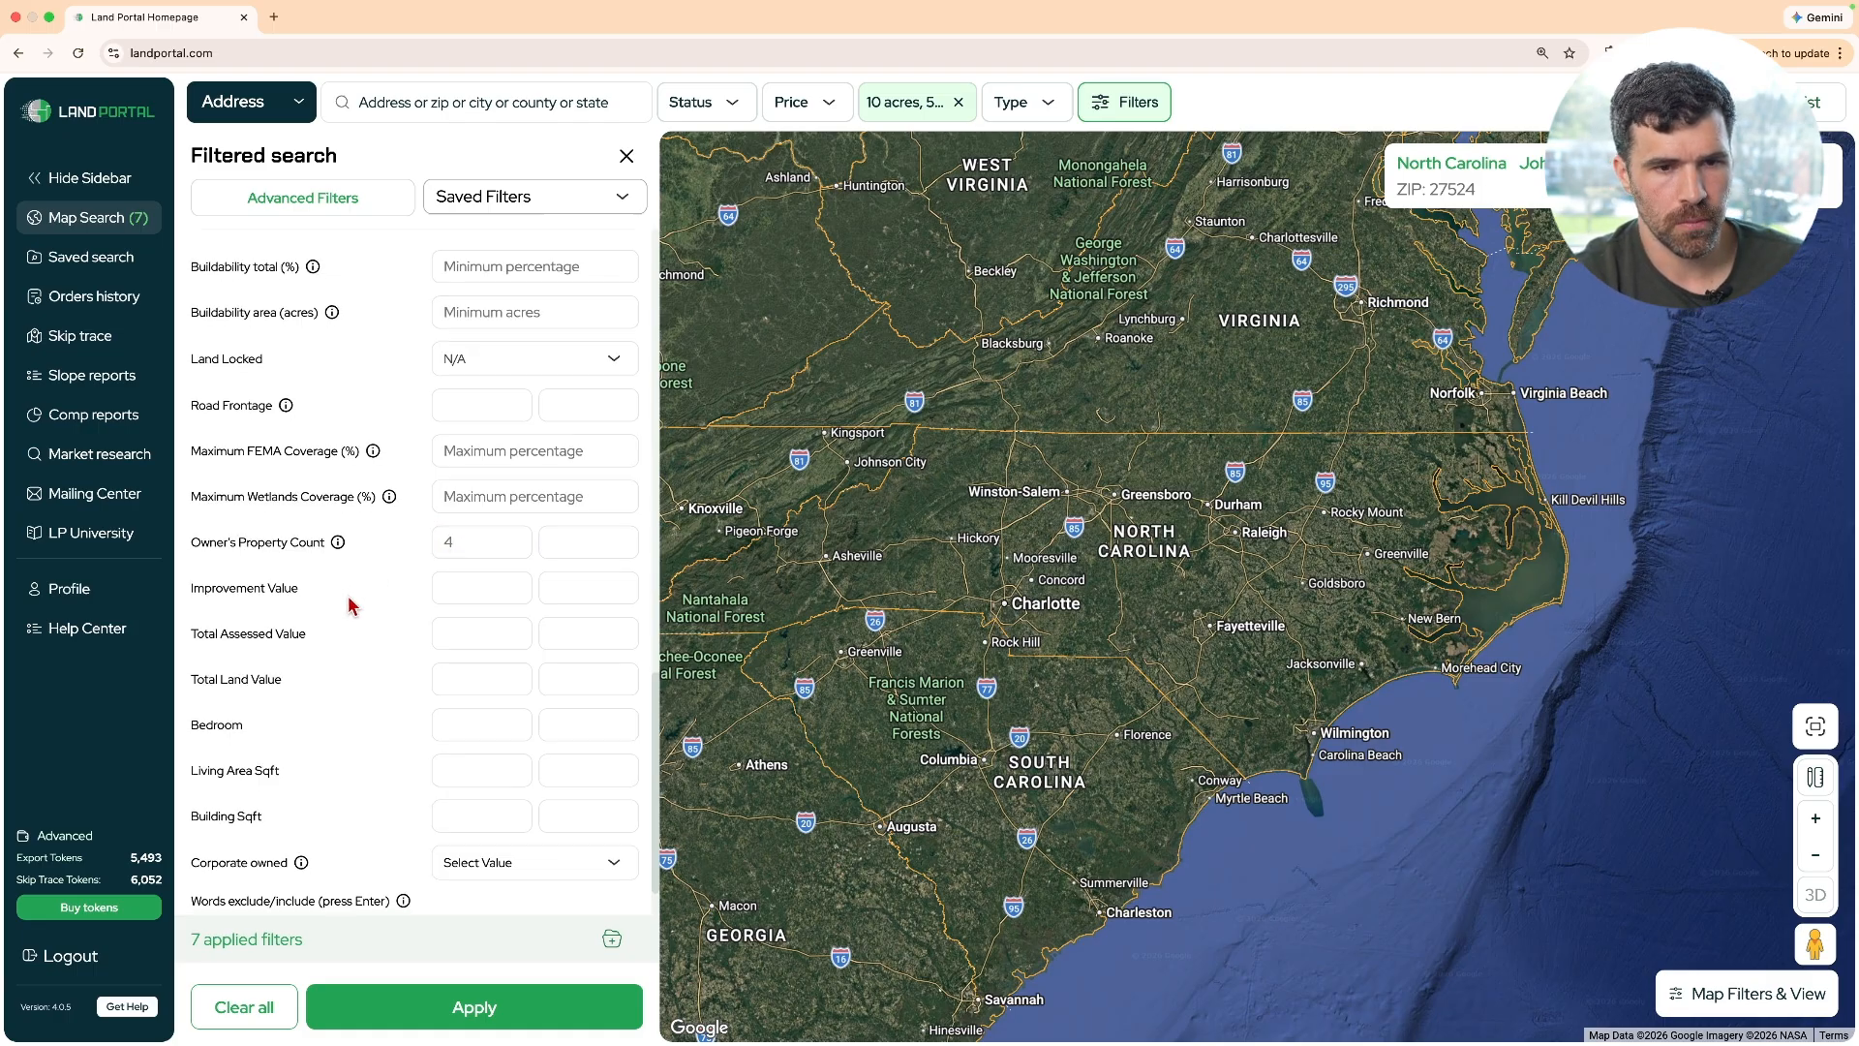
Apply the Union County filters and open the matching parcels as a list
scroll(341, 602, down, 1)
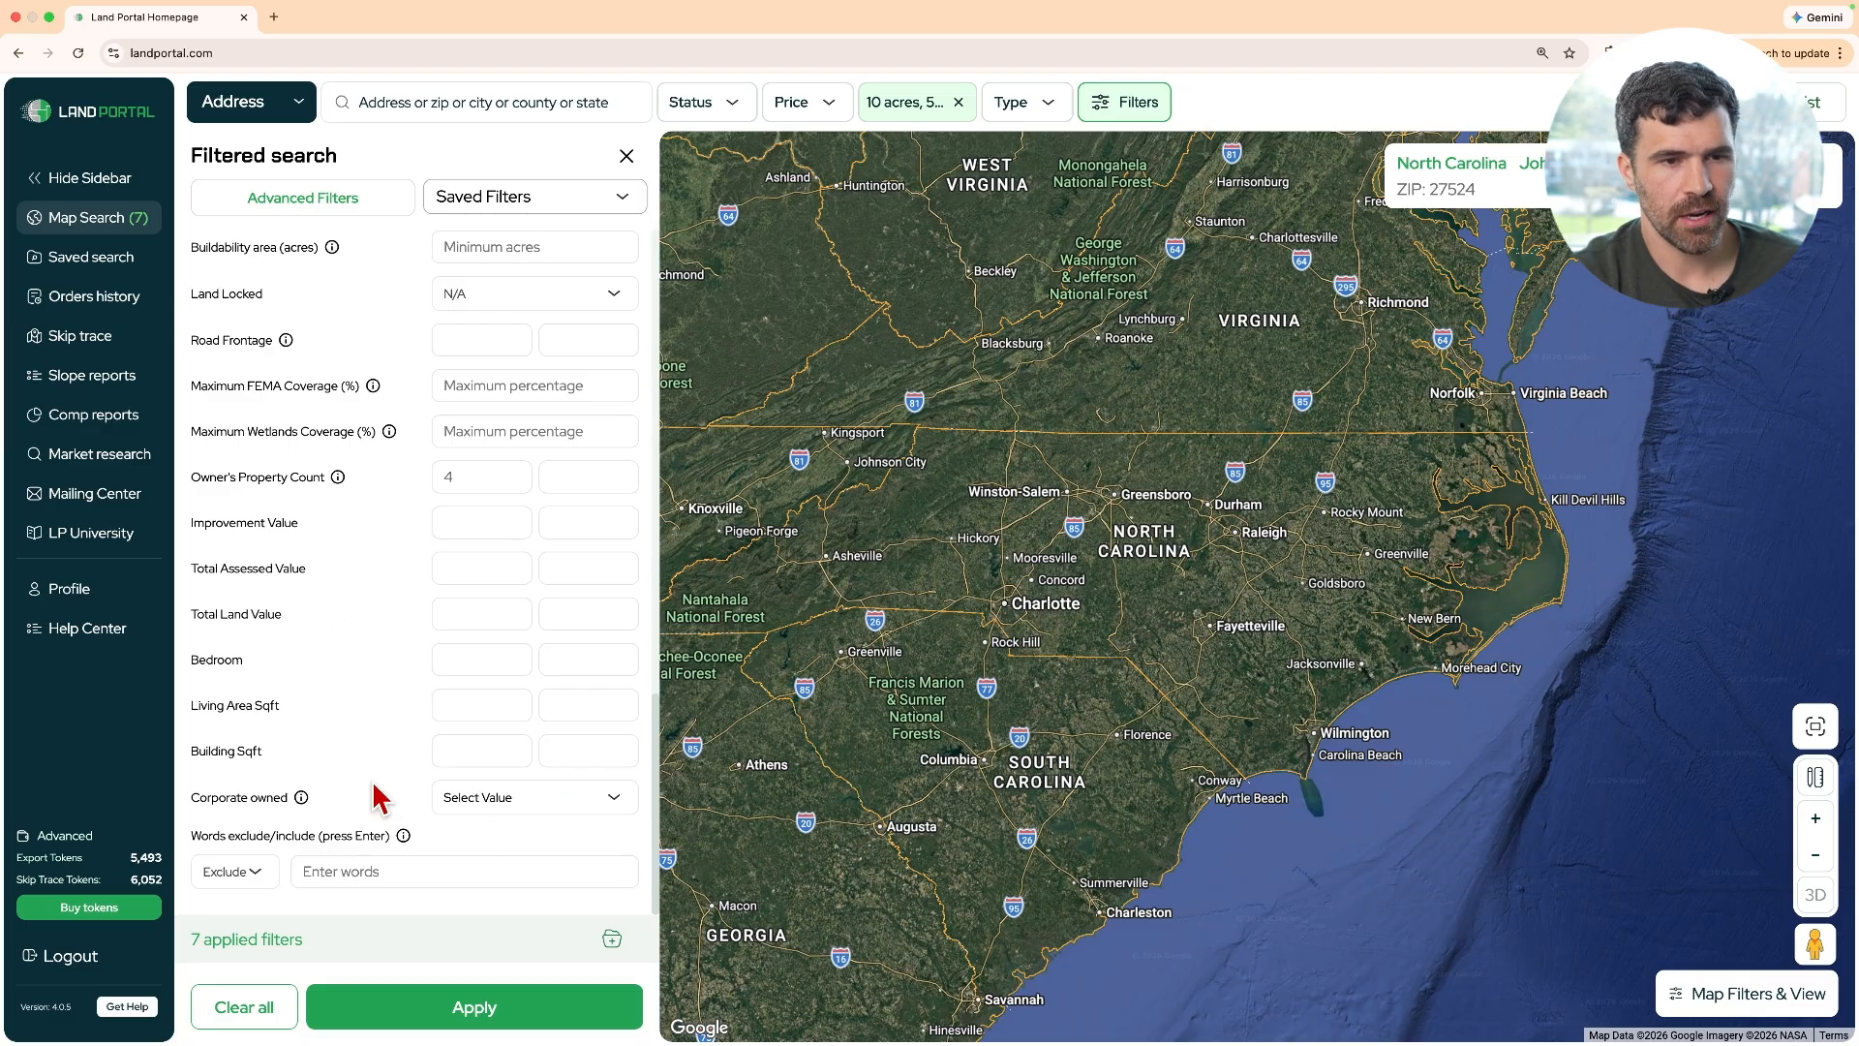
scroll(417, 915, up, 1)
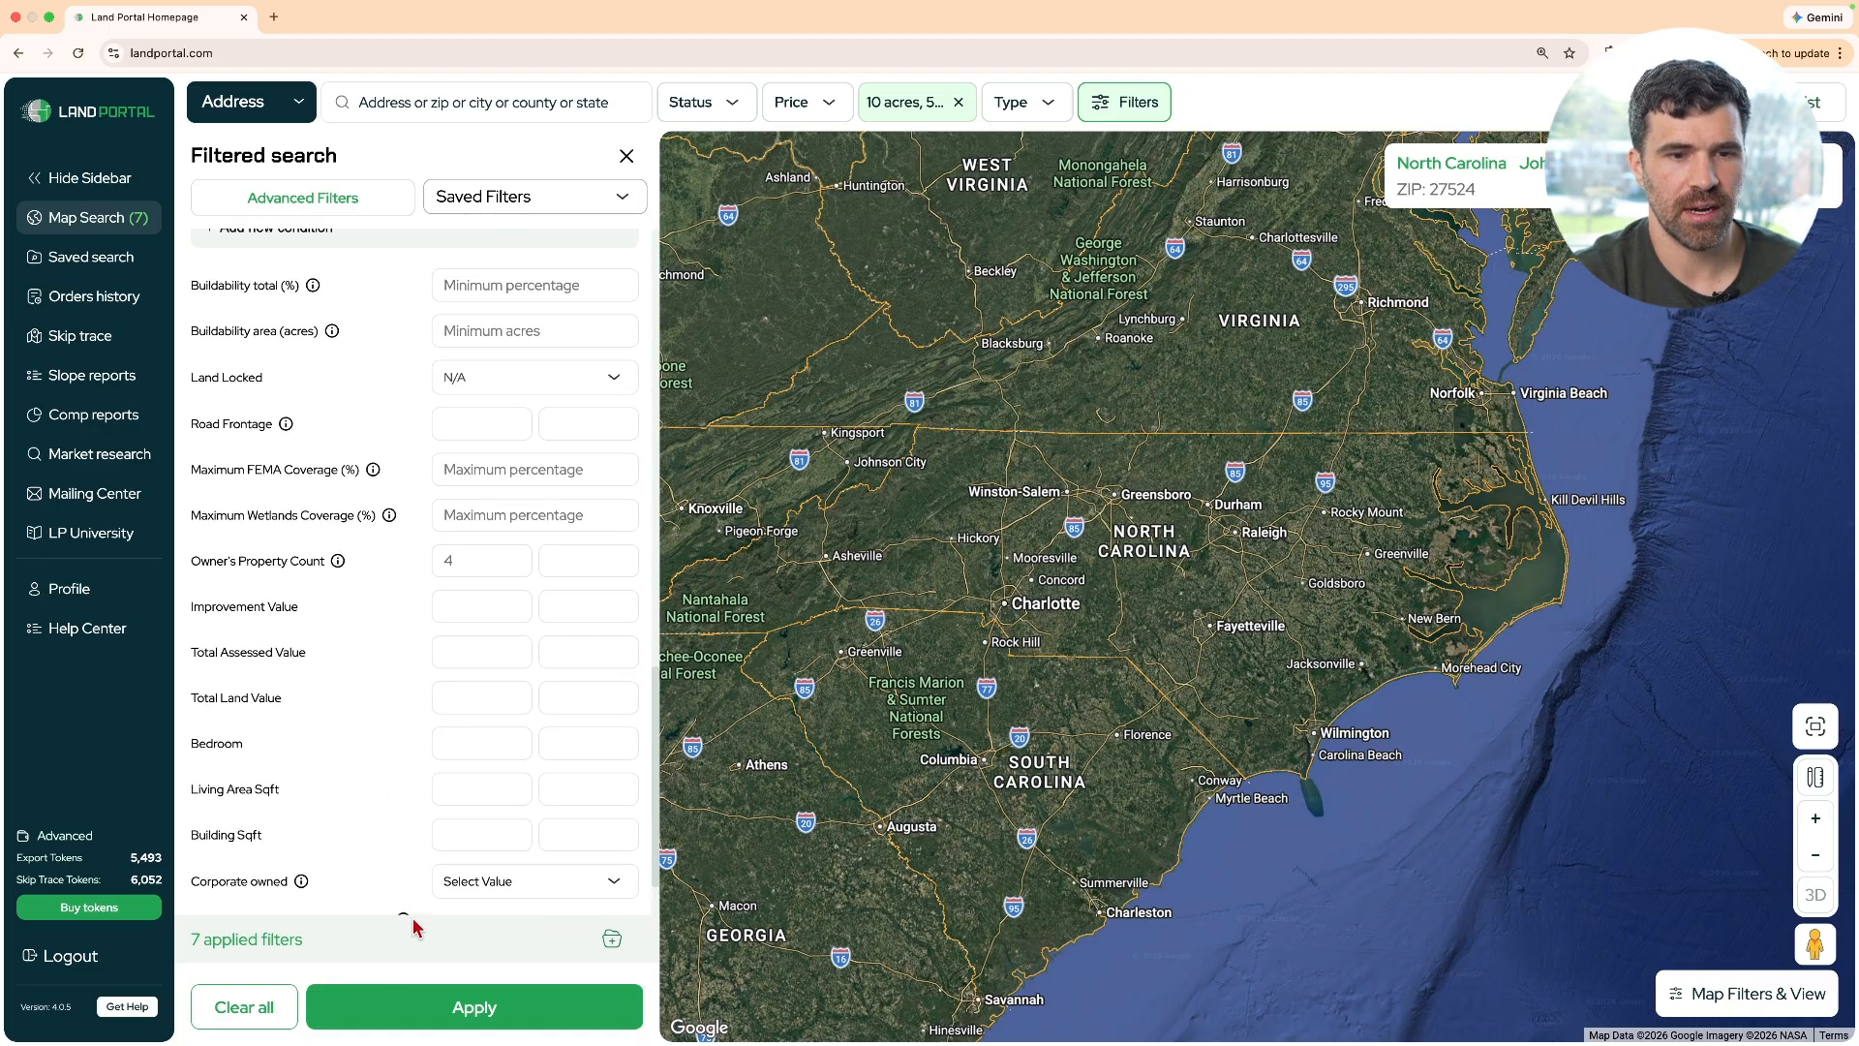
click(439, 1007)
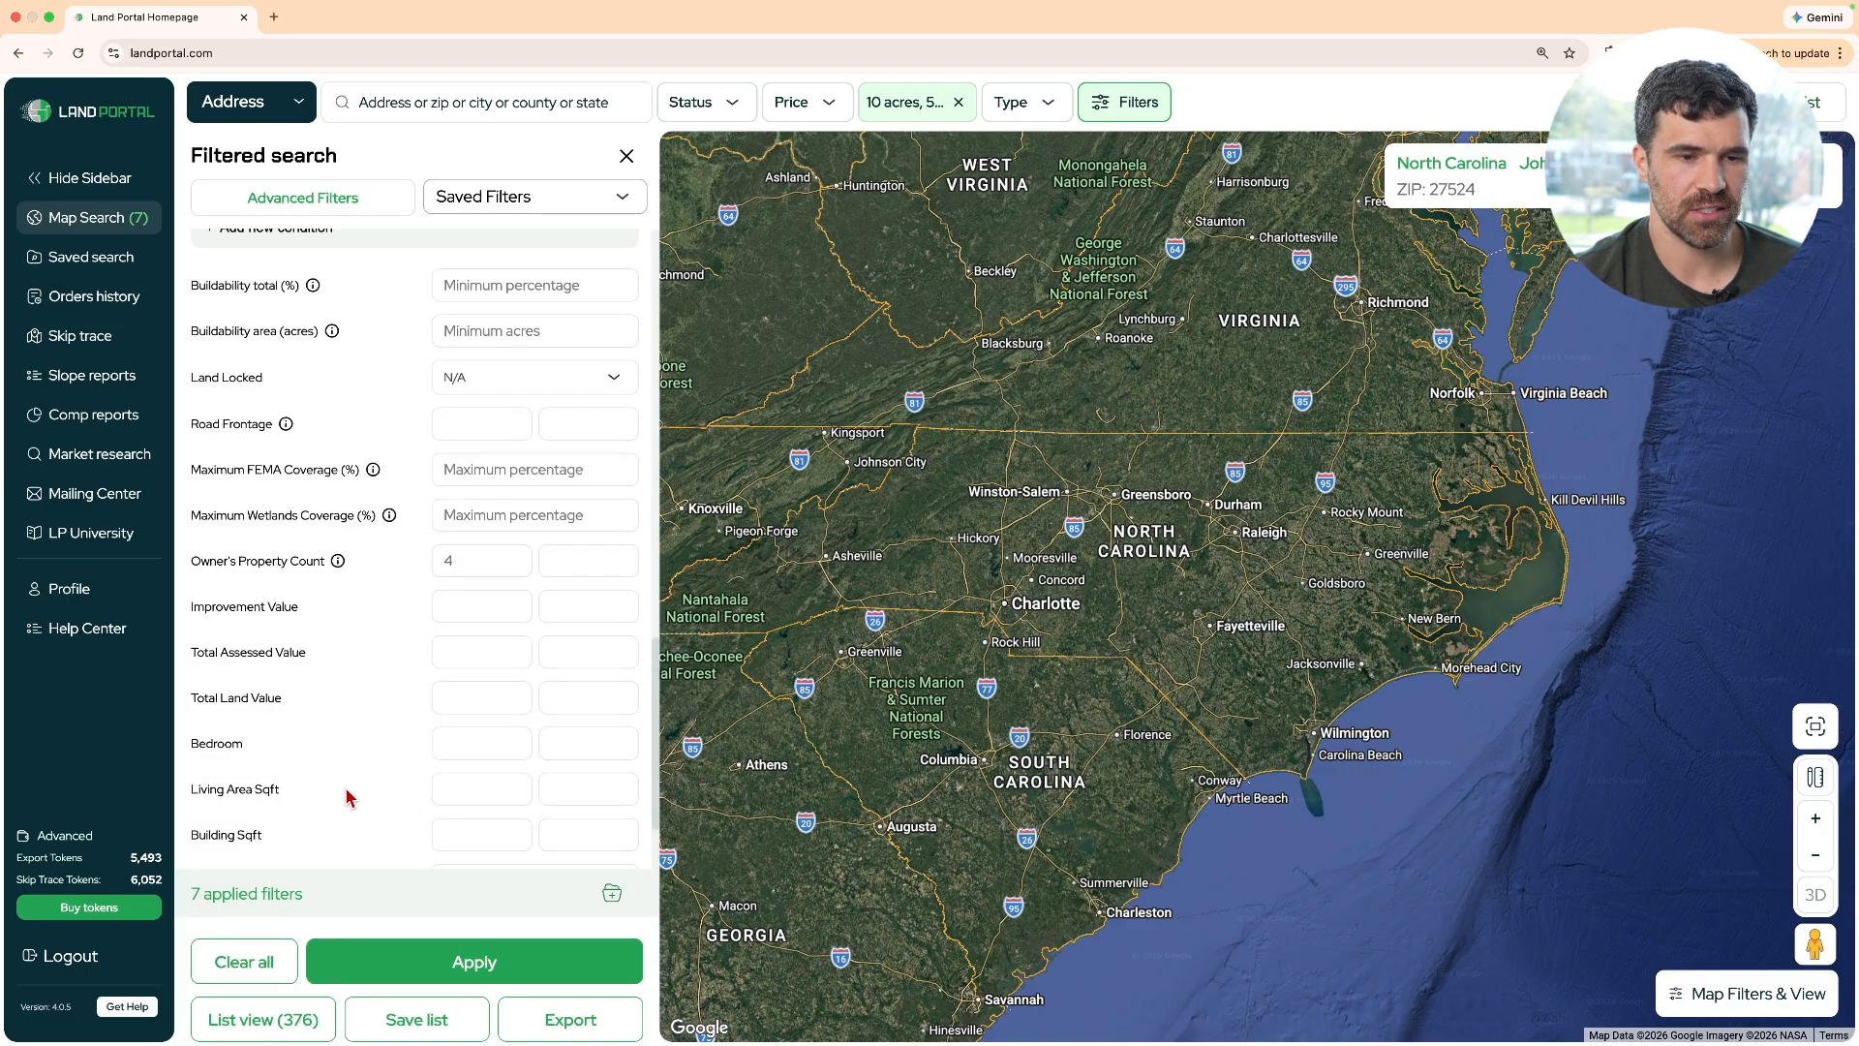
click(259, 1019)
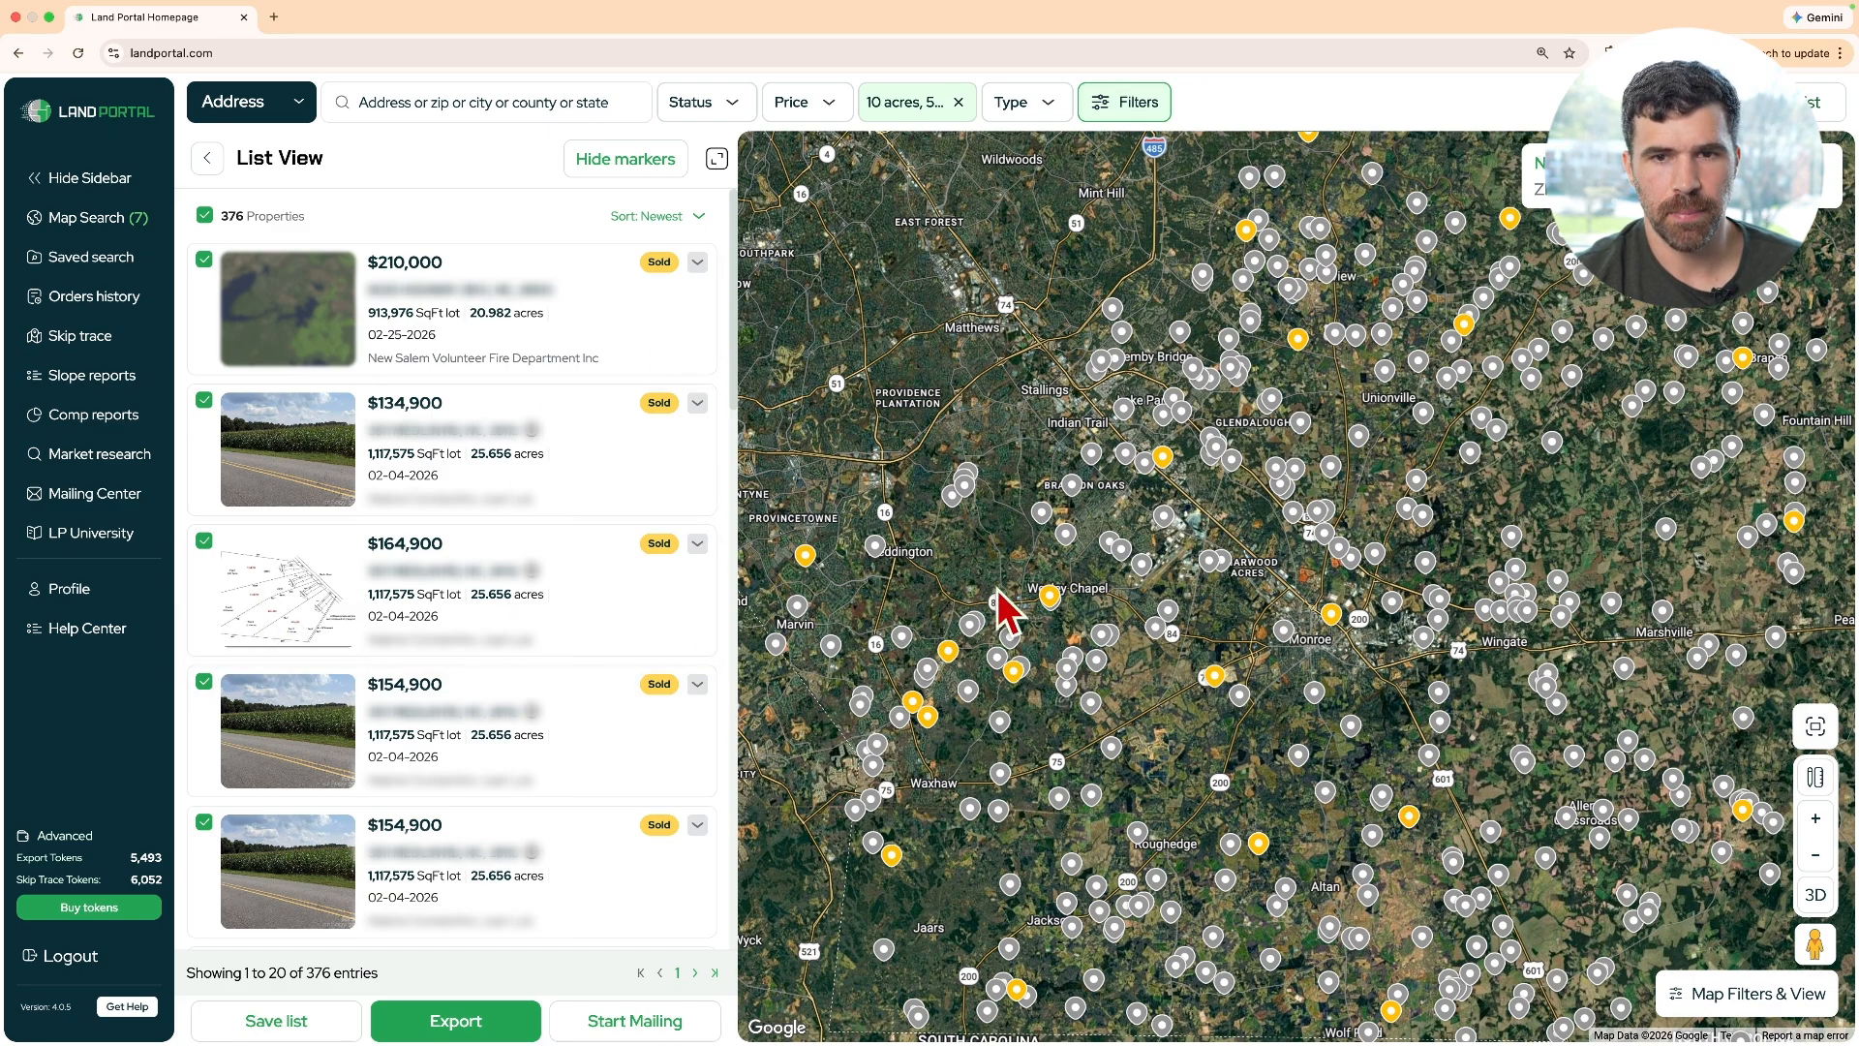
Examine the matching parcels across Union County on the map and their sale prices, acreages and owners in the list
scroll(1109, 532, down, 3)
mouse_move(1143, 535)
mouse_down()
mouse_move(1059, 536)
mouse_move(1109, 537)
mouse_up()
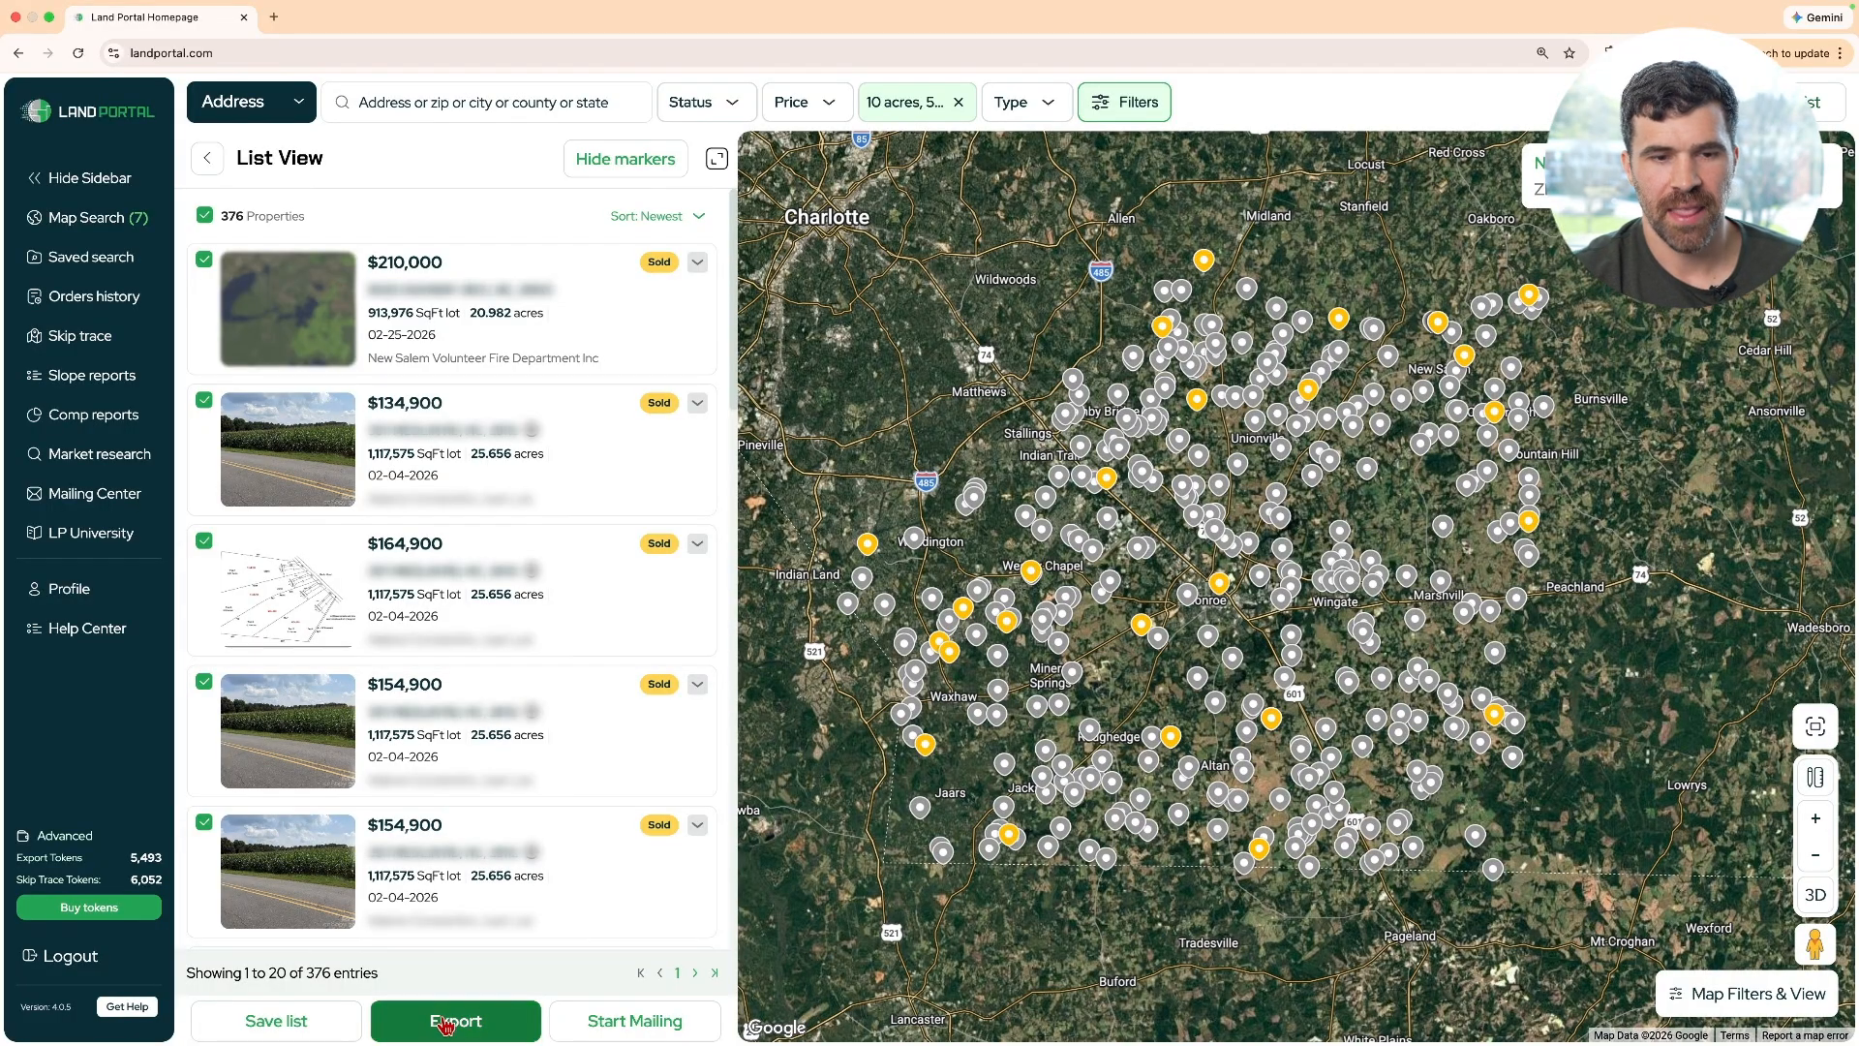
scroll(458, 836, down, 6)
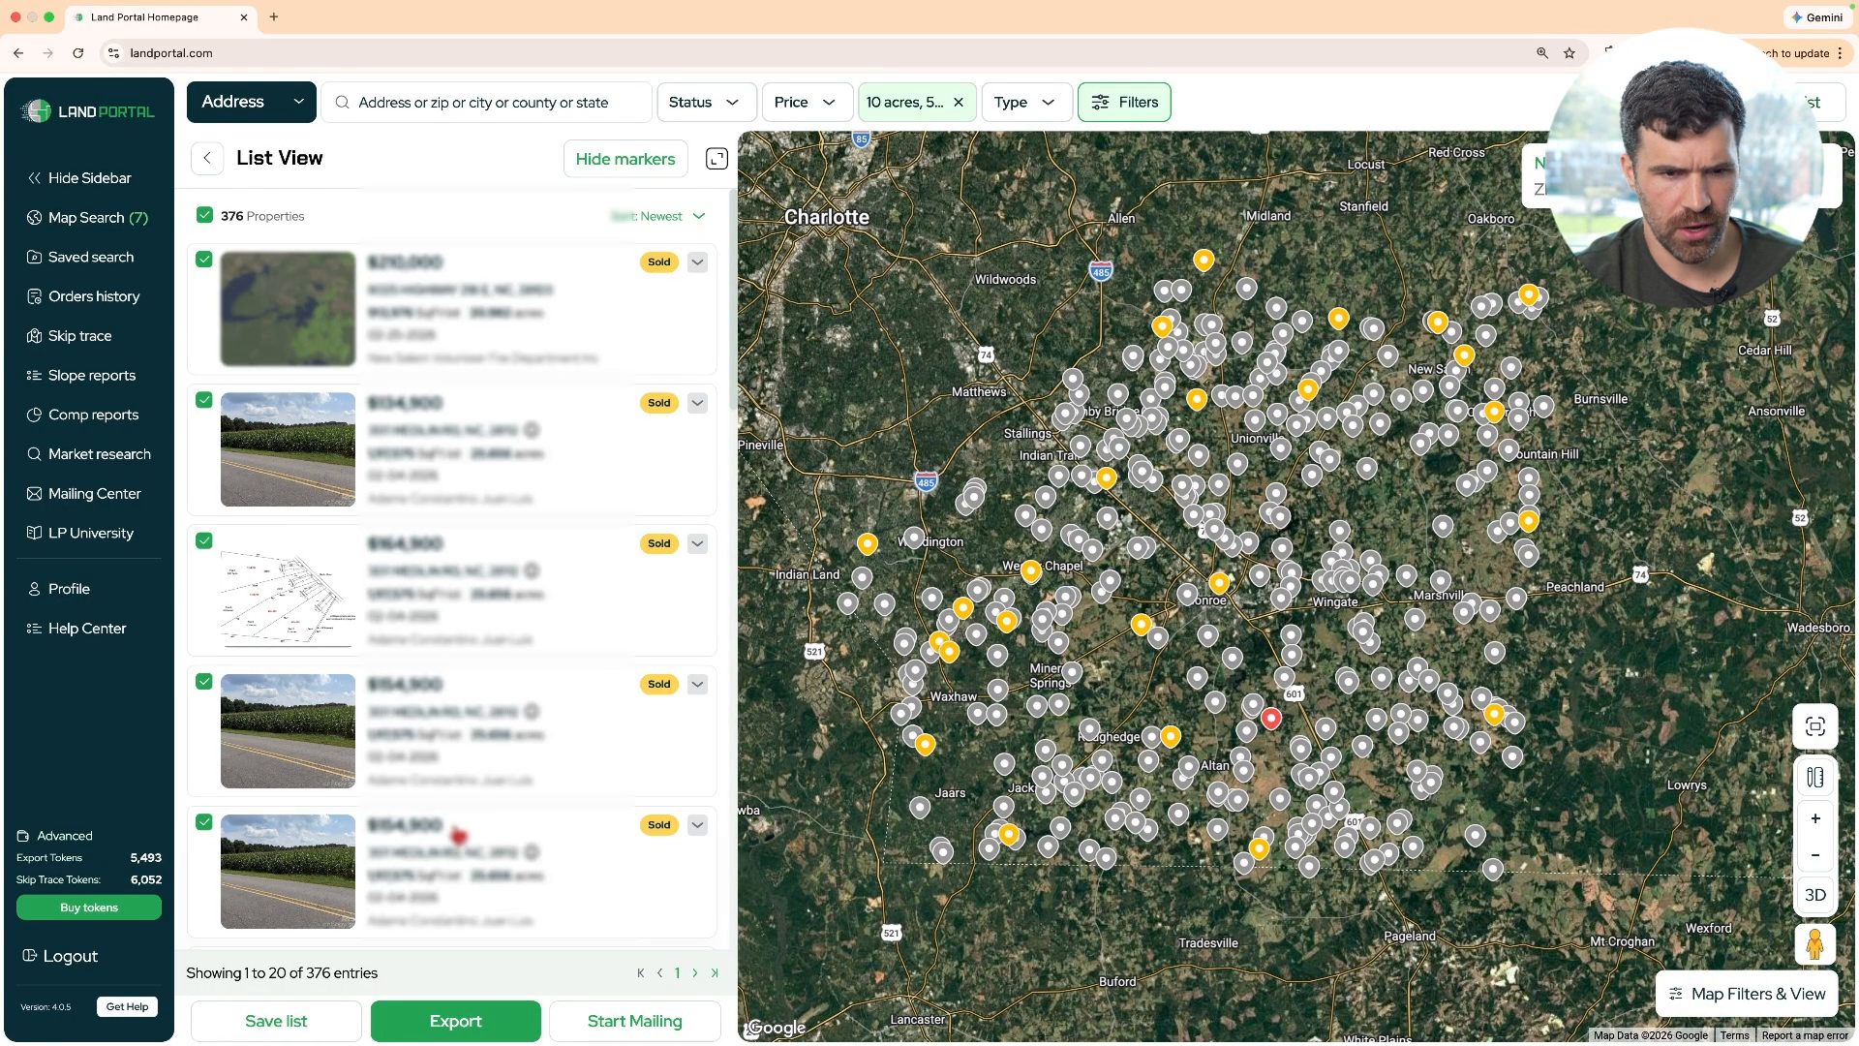
scroll(459, 837, down, 3)
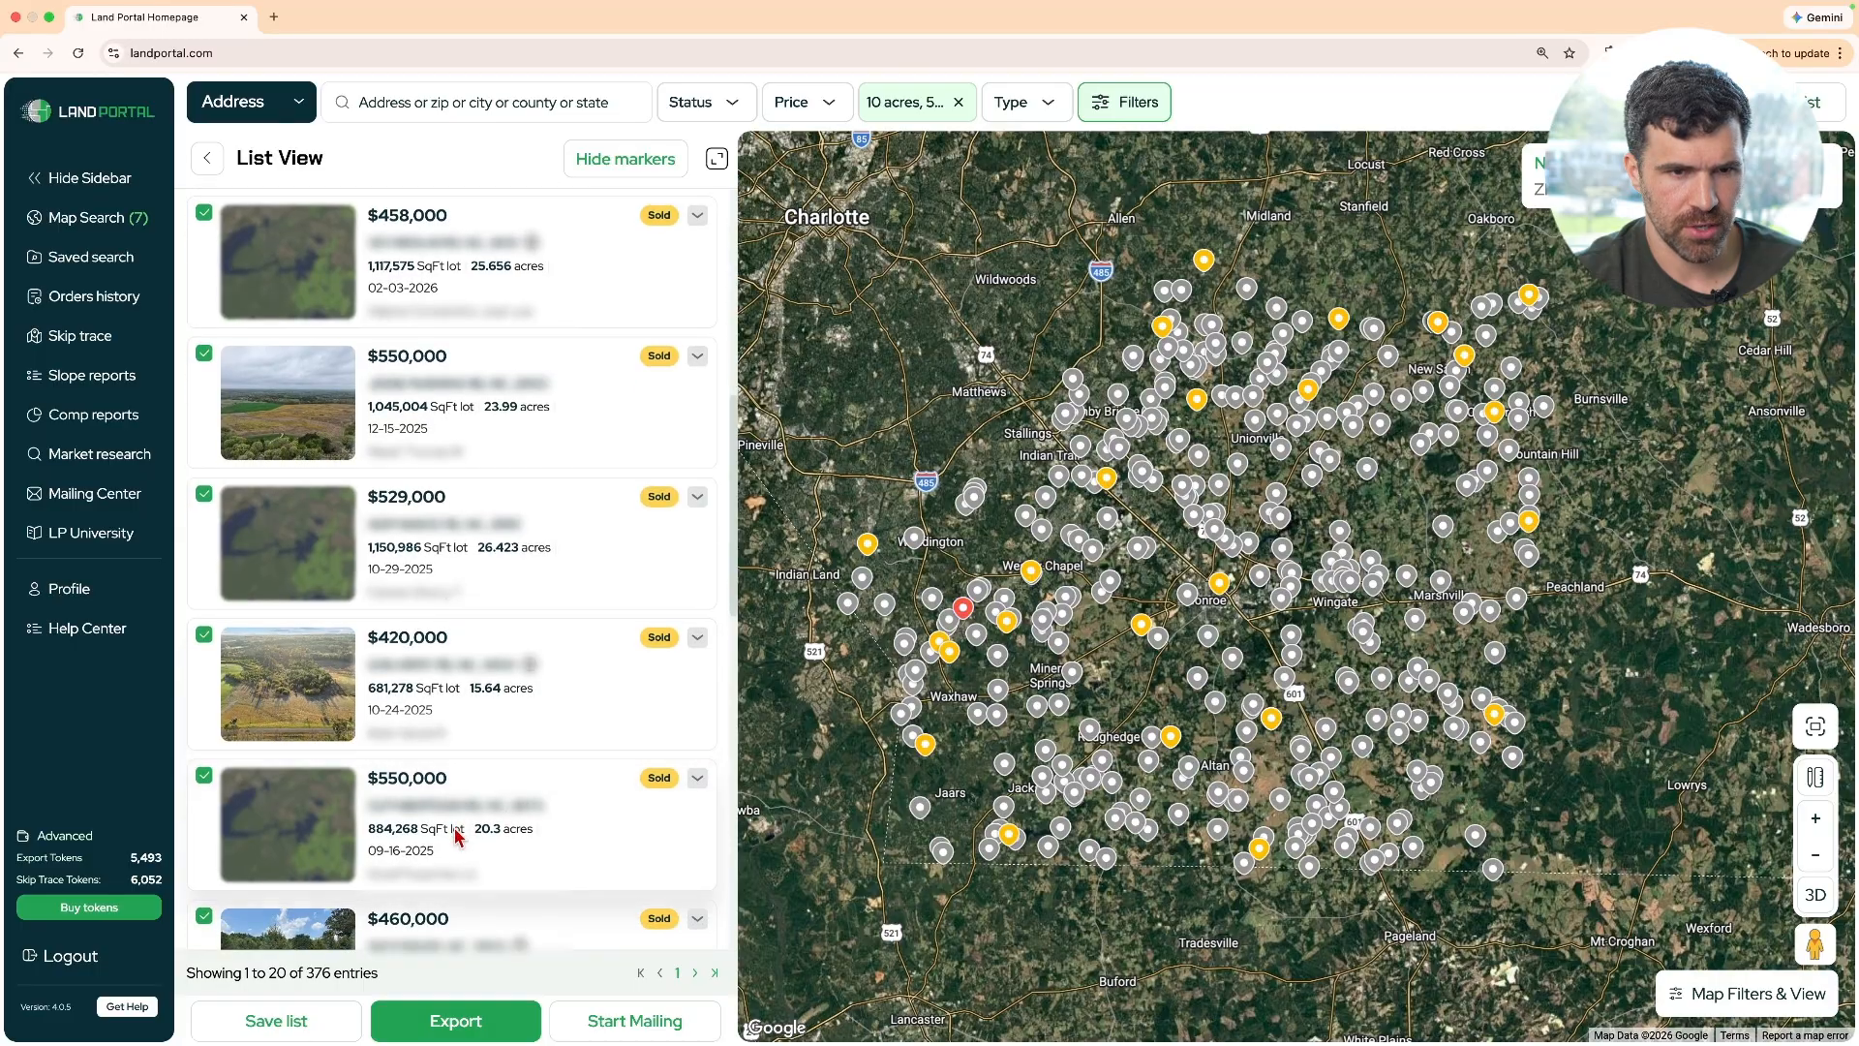
scroll(459, 835, down, 5)
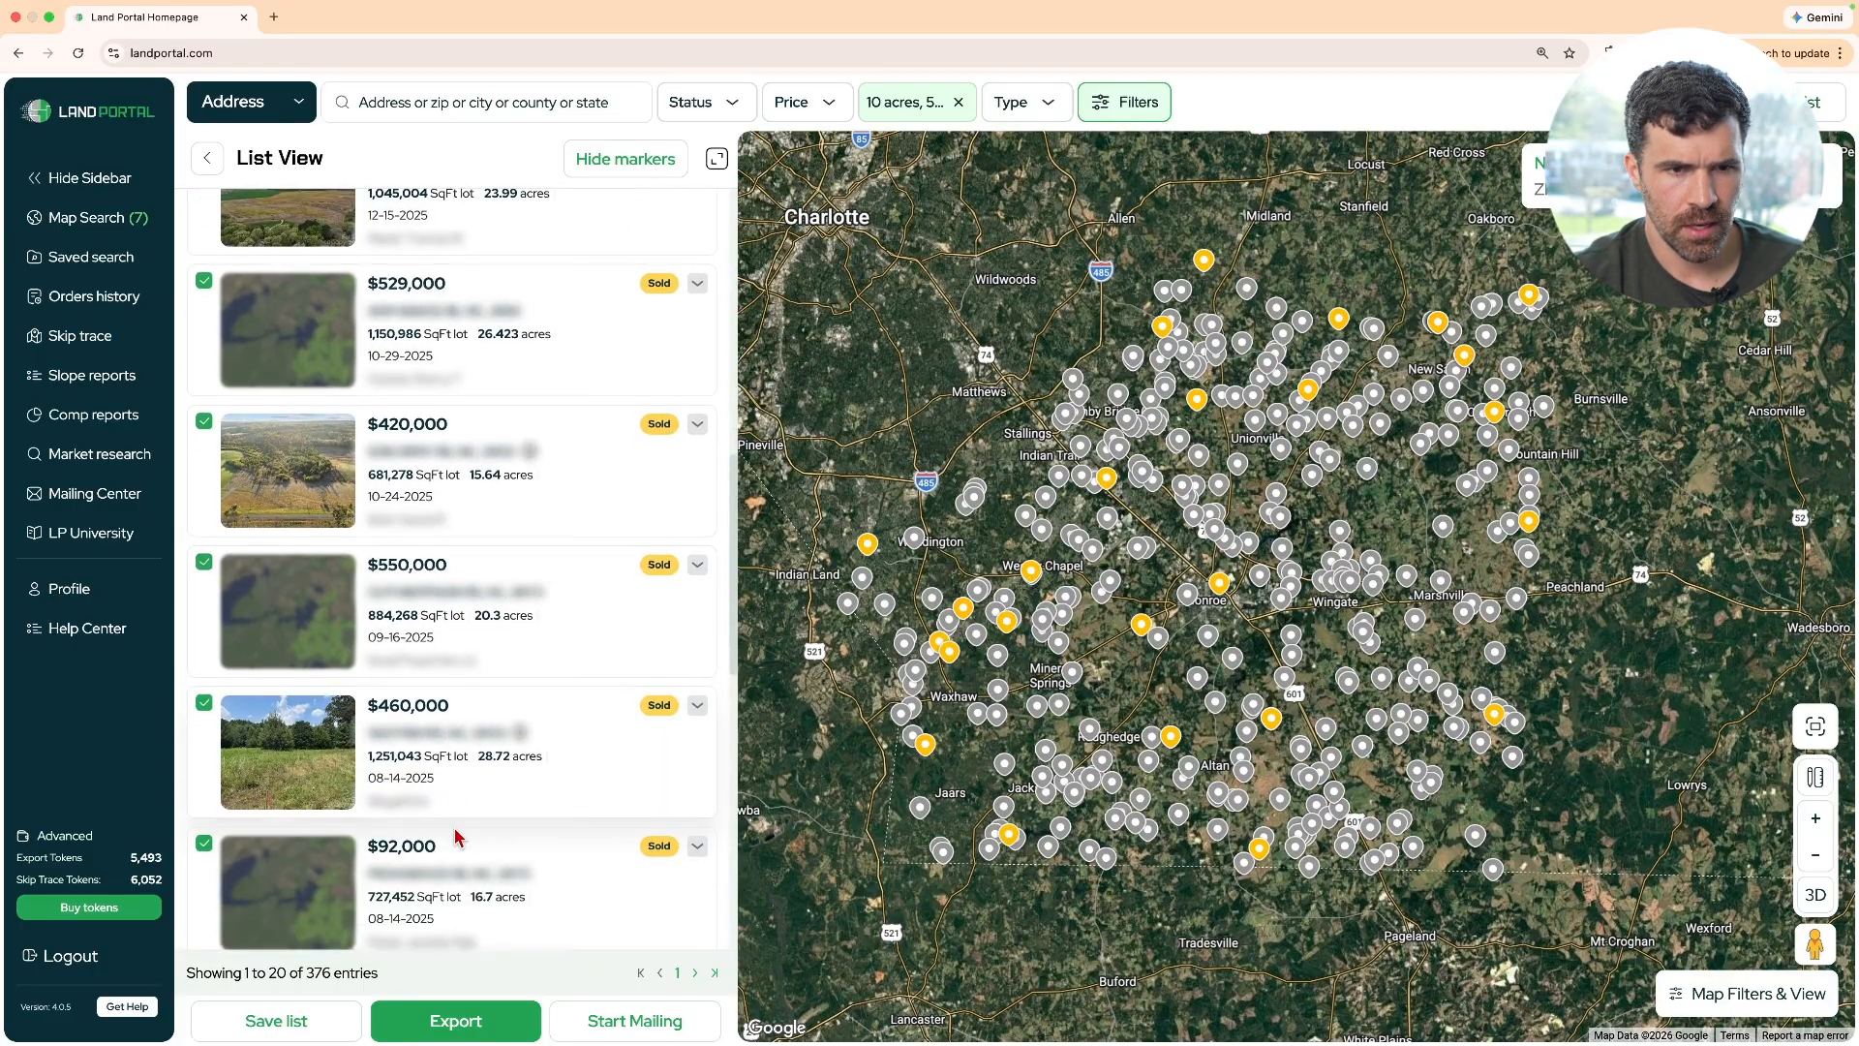
scroll(459, 837, down, 8)
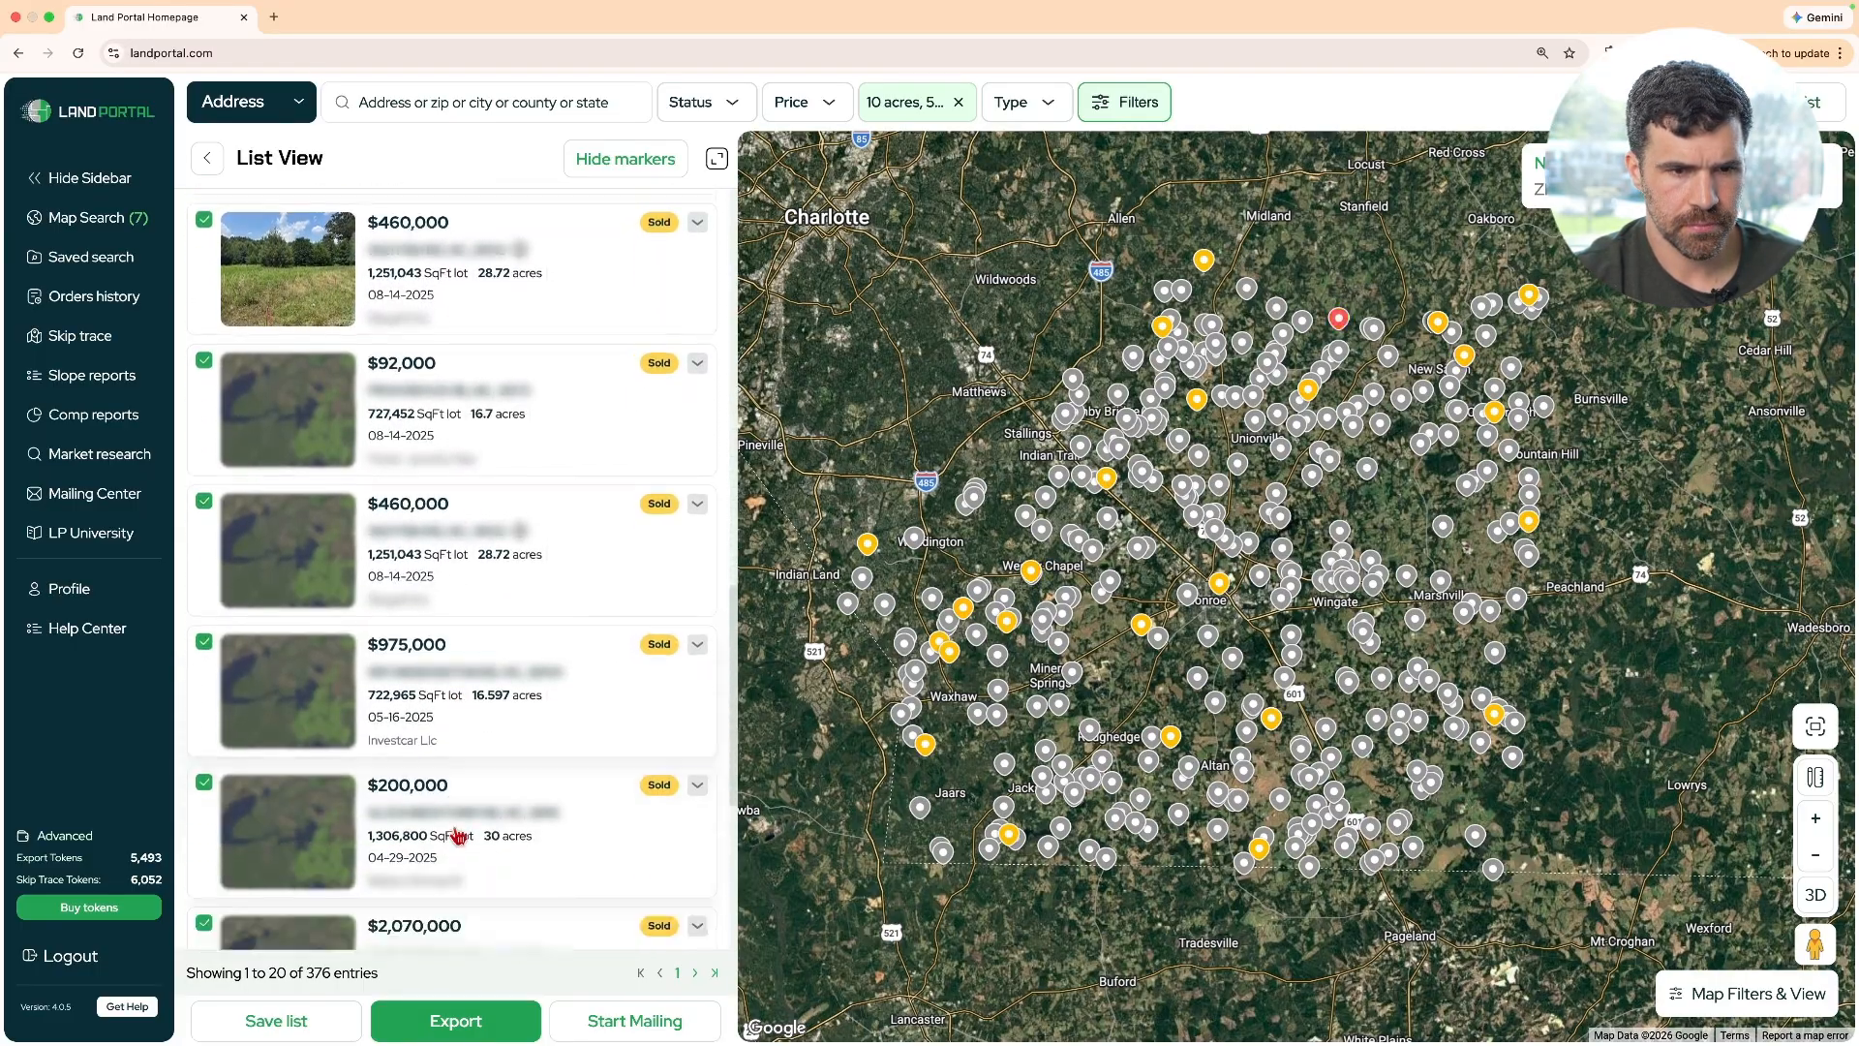
scroll(459, 837, up, 15)
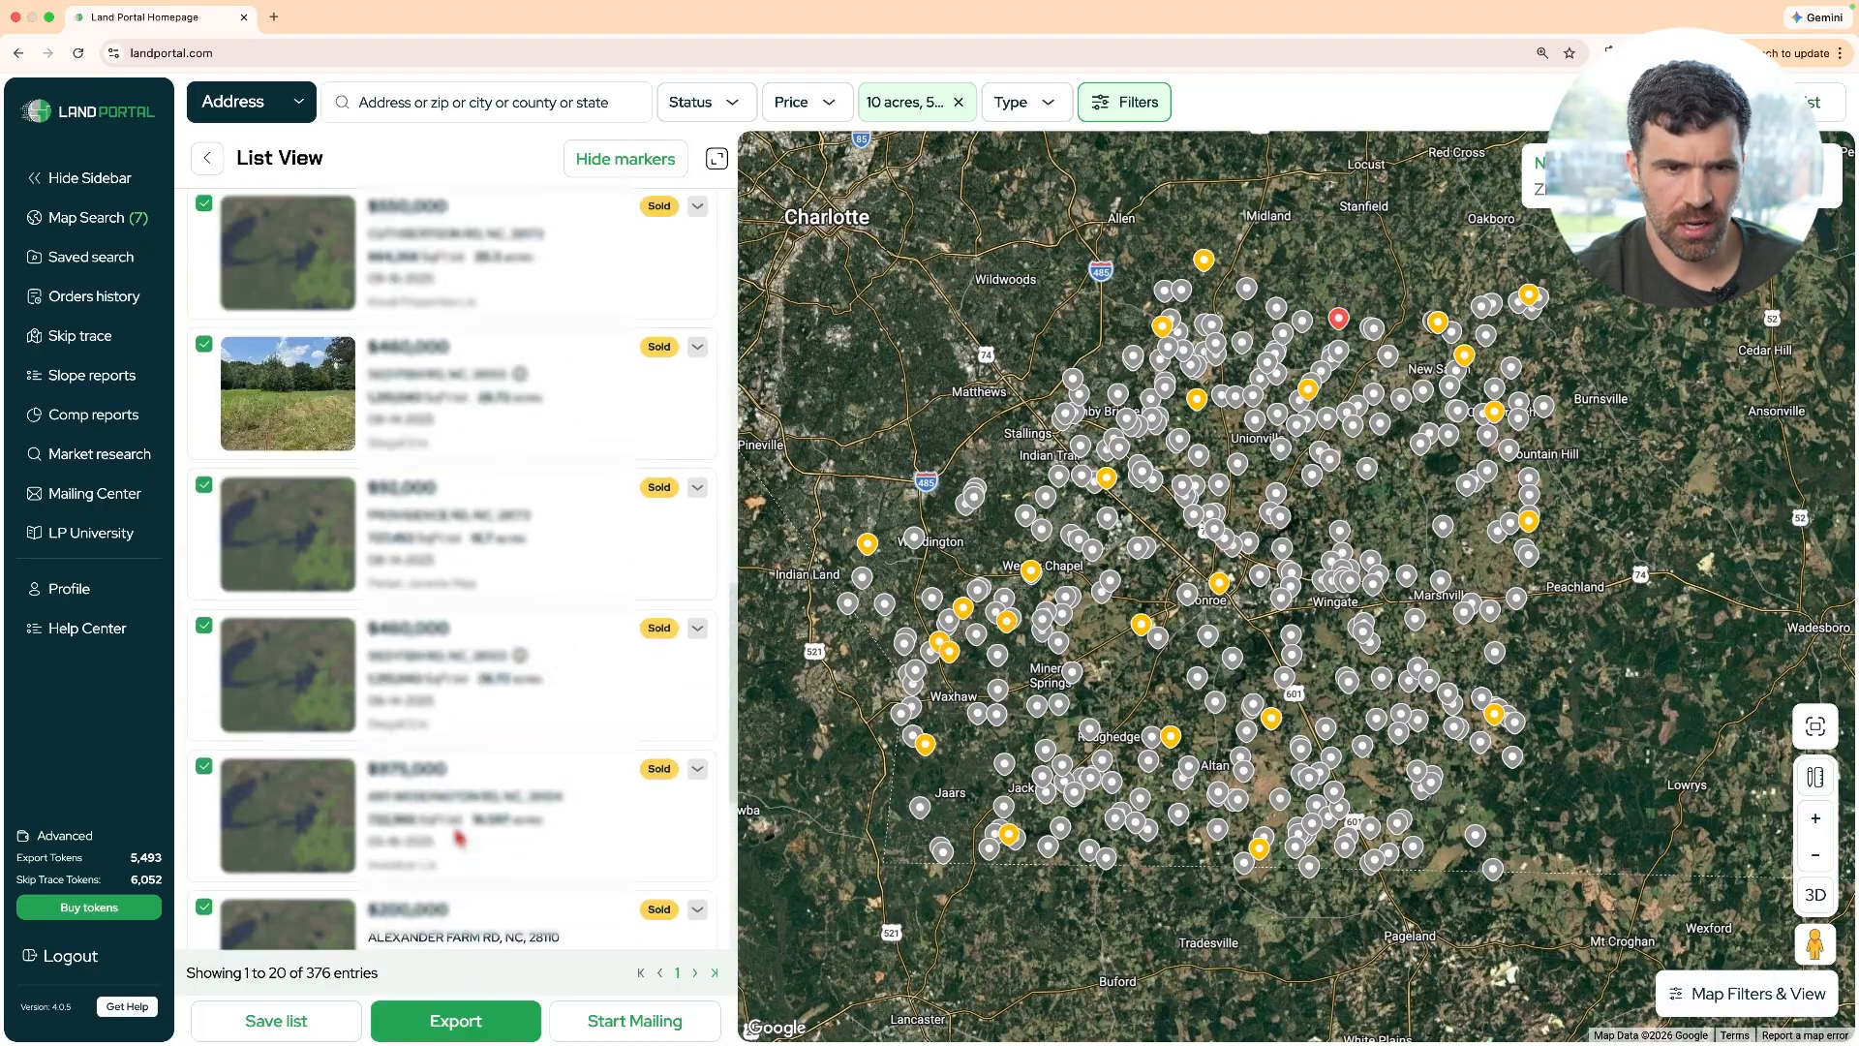
Preview the export order for the Union County list with duplicates removed, and cancel without ordering
click(426, 1016)
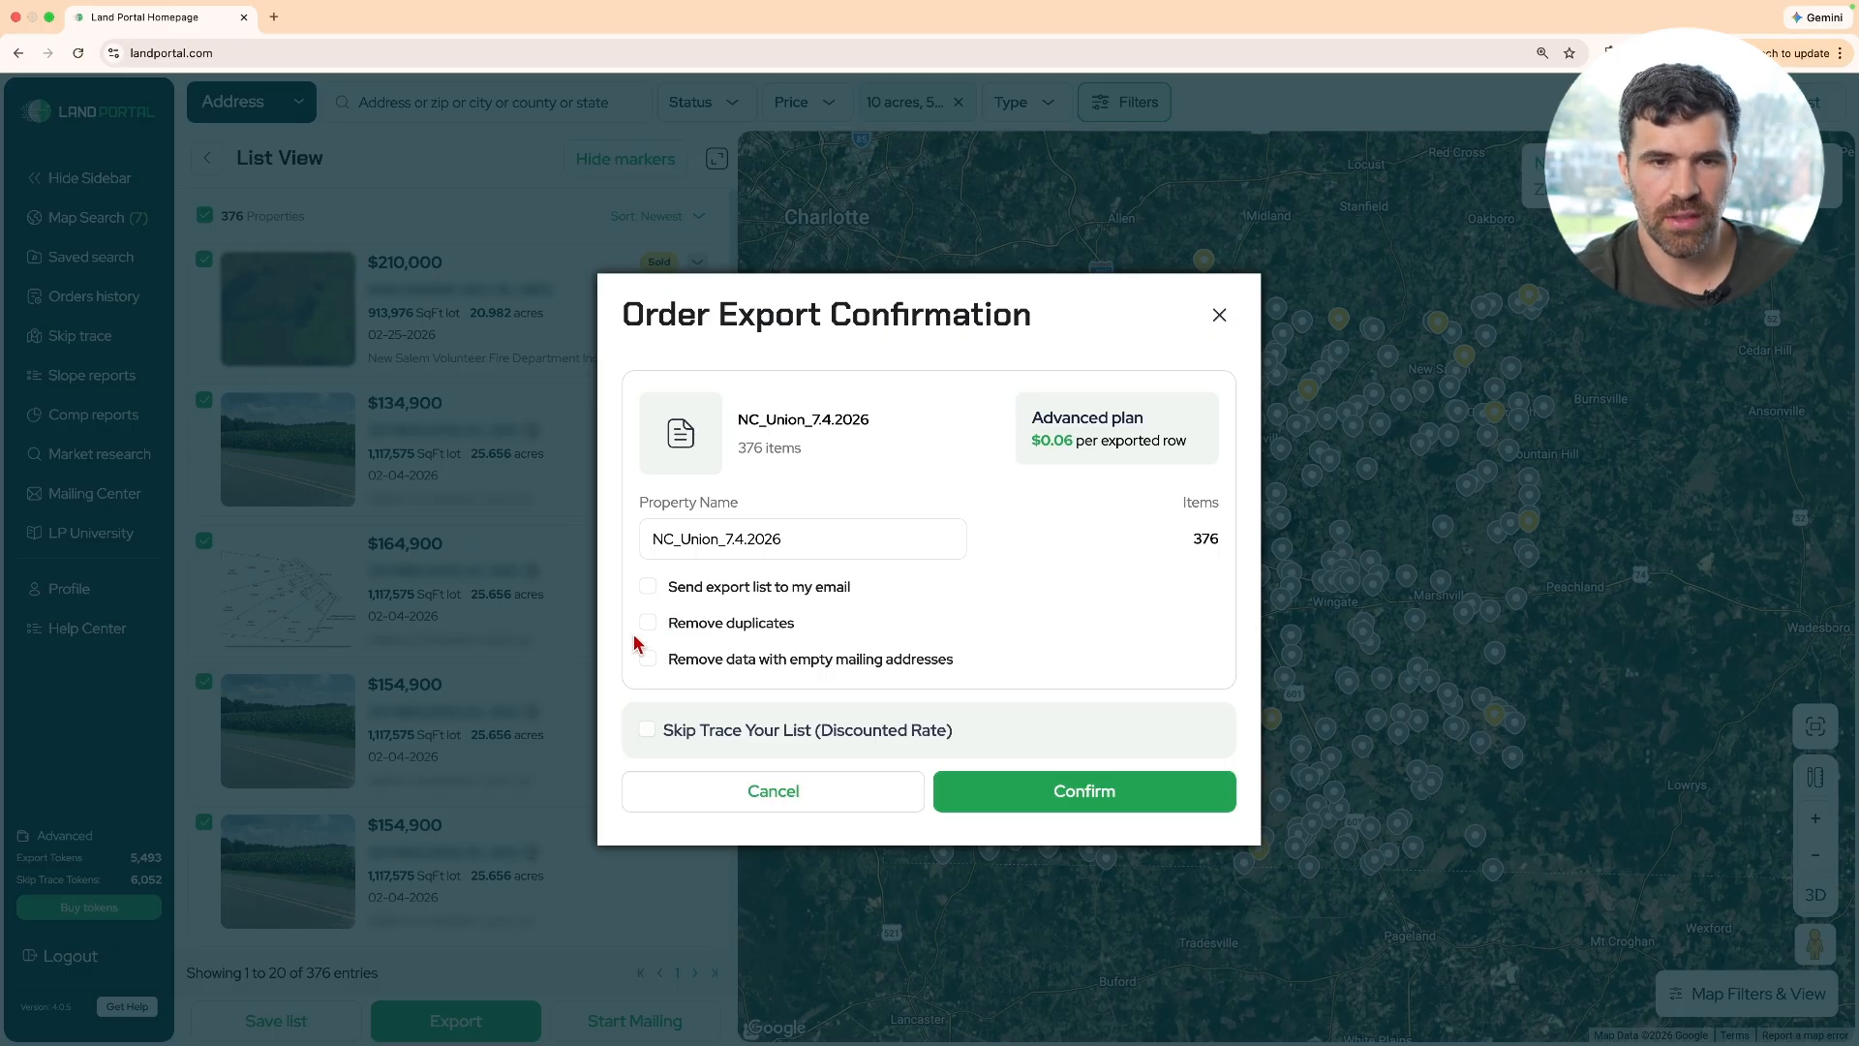
click(648, 624)
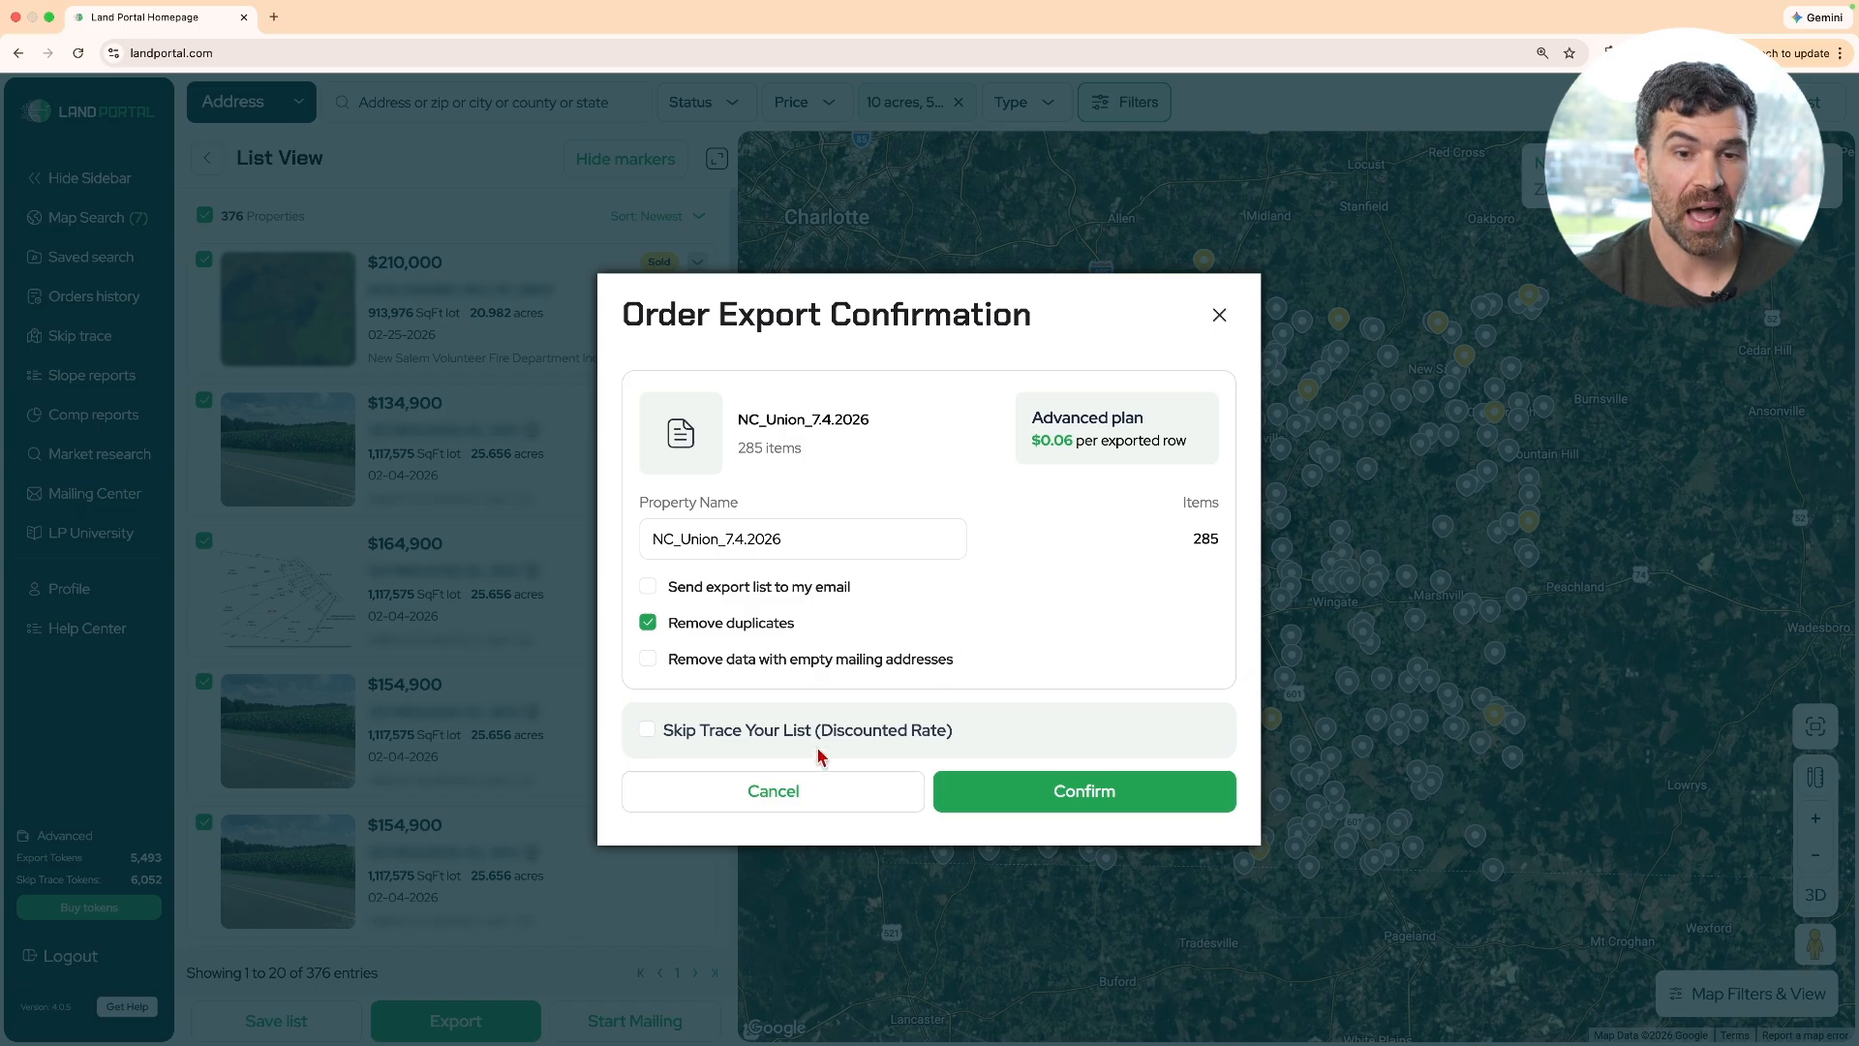
click(772, 790)
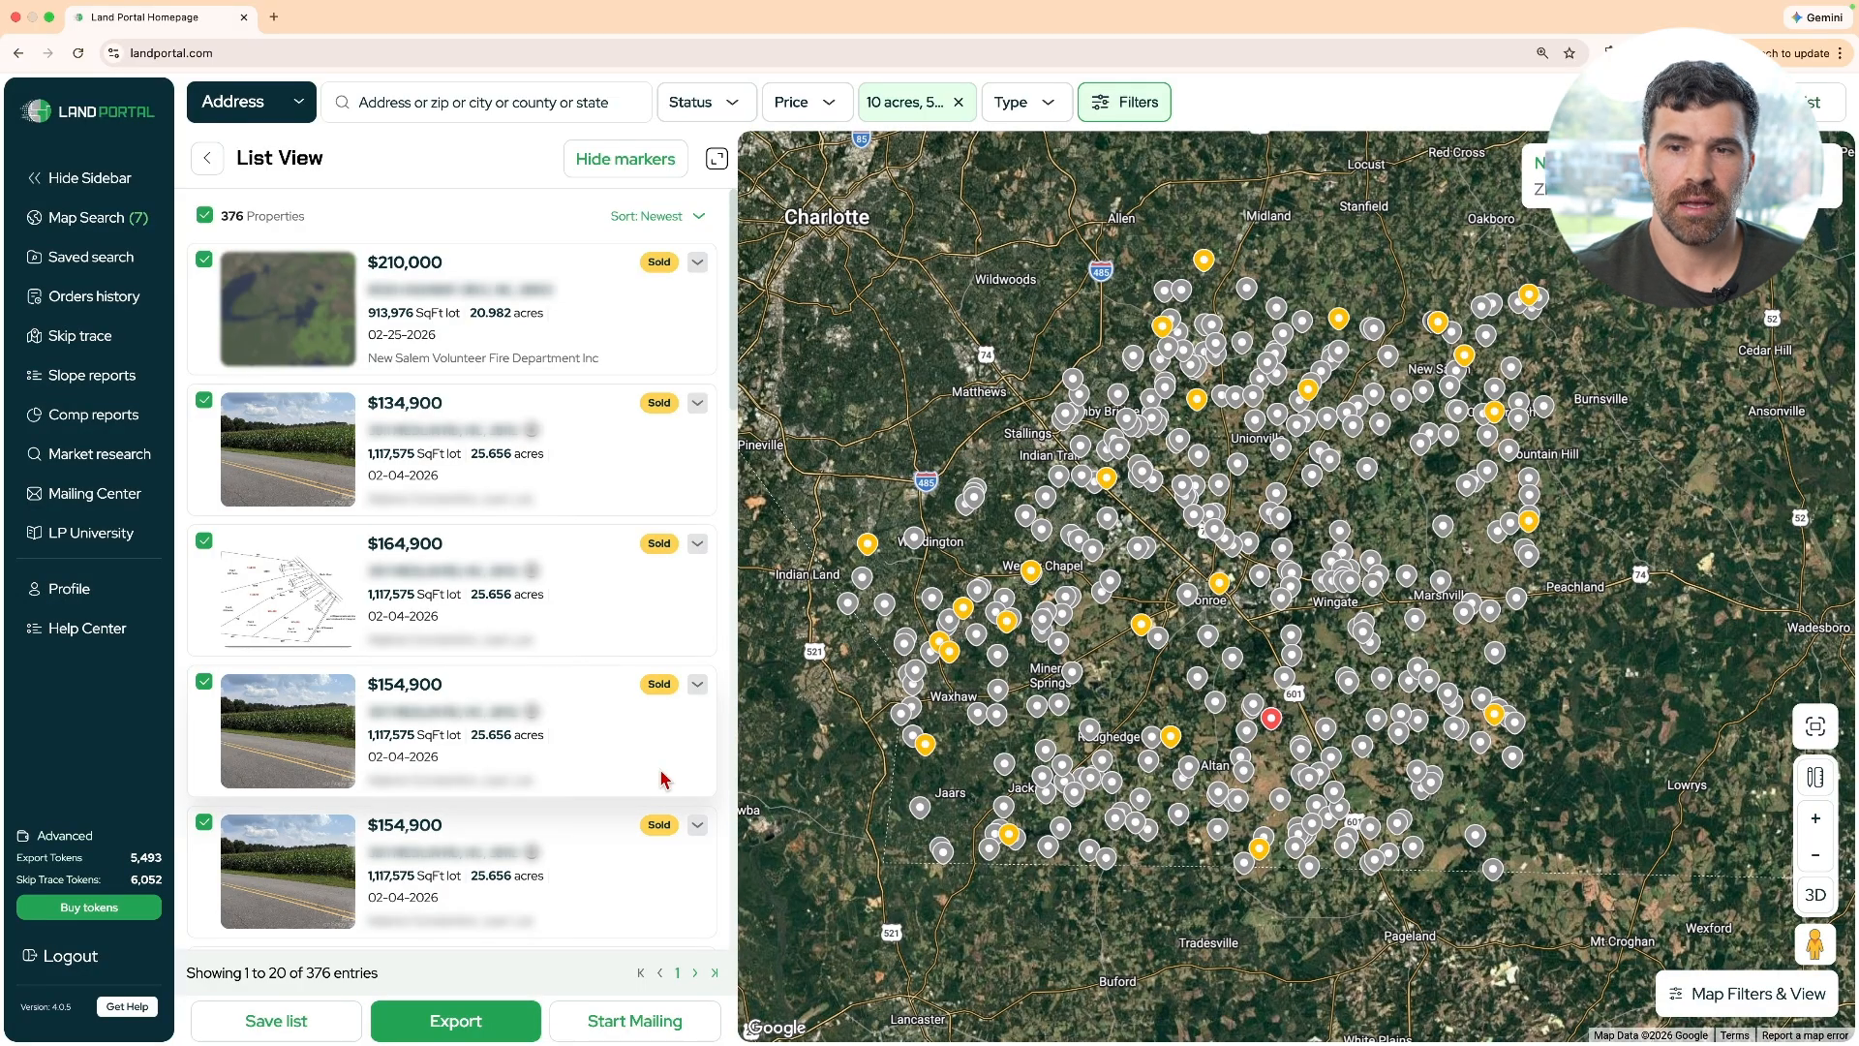